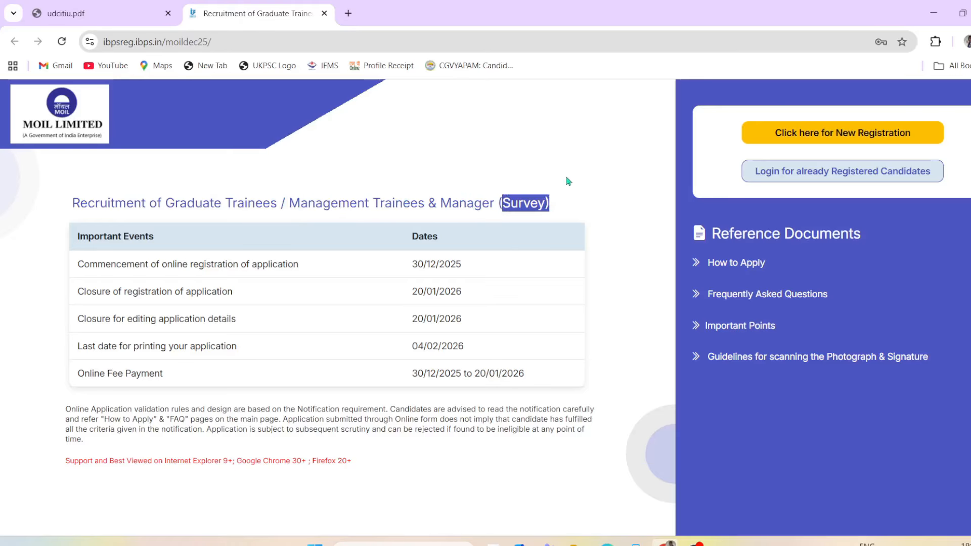
Step: Note the 30/12/2025 opening and 20/01/2026 closing dates, then start a new registration
{"action": "left_click", "coordinate": [375, 174]}
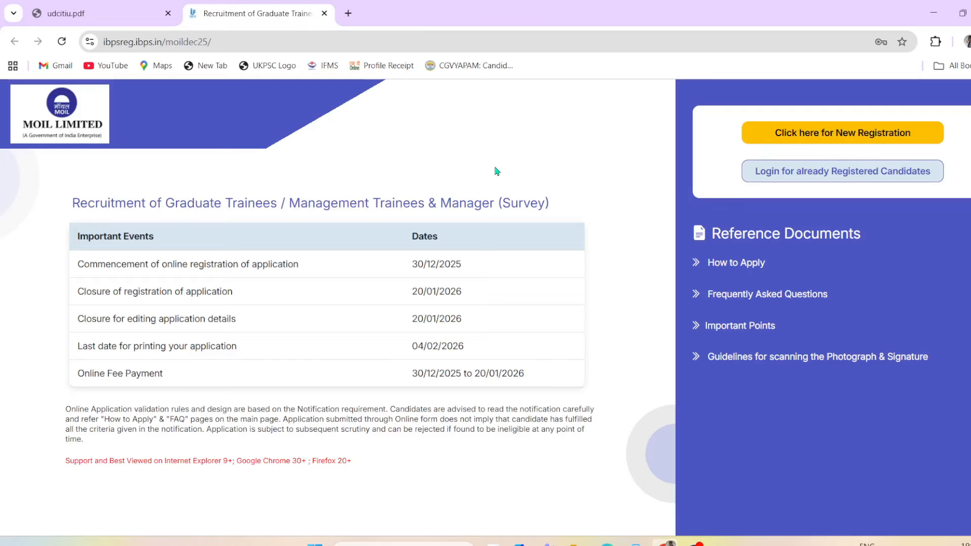
{"action": "left_click_drag", "start_coordinate": [414, 261], "coordinate": [475, 270]}
{"action": "left_click_drag", "start_coordinate": [397, 288], "coordinate": [464, 301]}
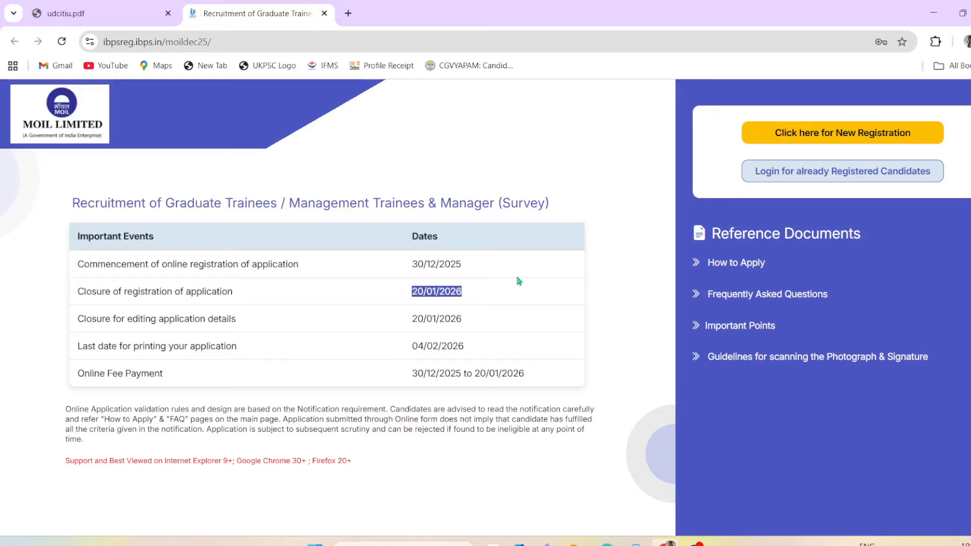
{"action": "left_click", "coordinate": [570, 157]}
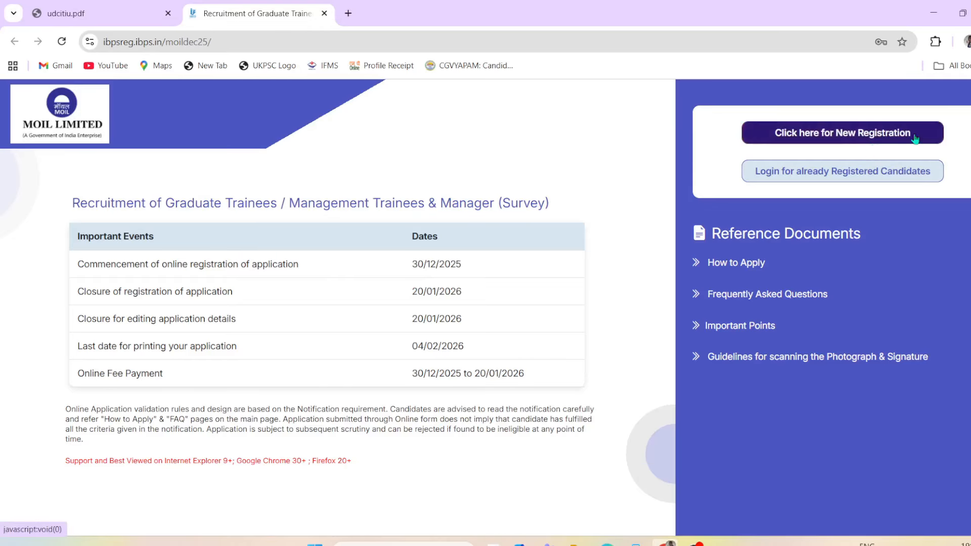
{"action": "left_click", "coordinate": [892, 137]}
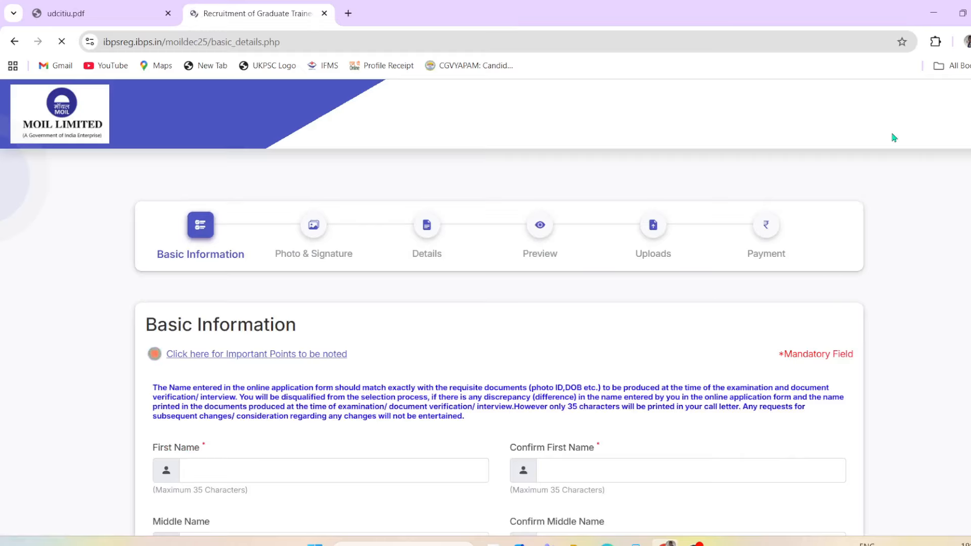
{"action": "scroll", "coordinate": [676, 399], "scroll_direction": "down", "scroll_amount": 1}
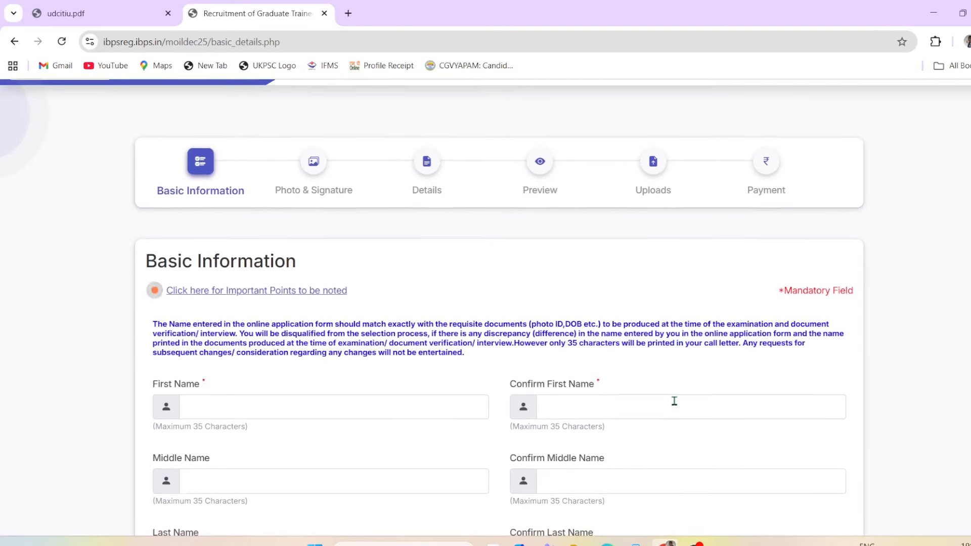
{"action": "scroll", "coordinate": [711, 252], "scroll_direction": "down", "scroll_amount": 1}
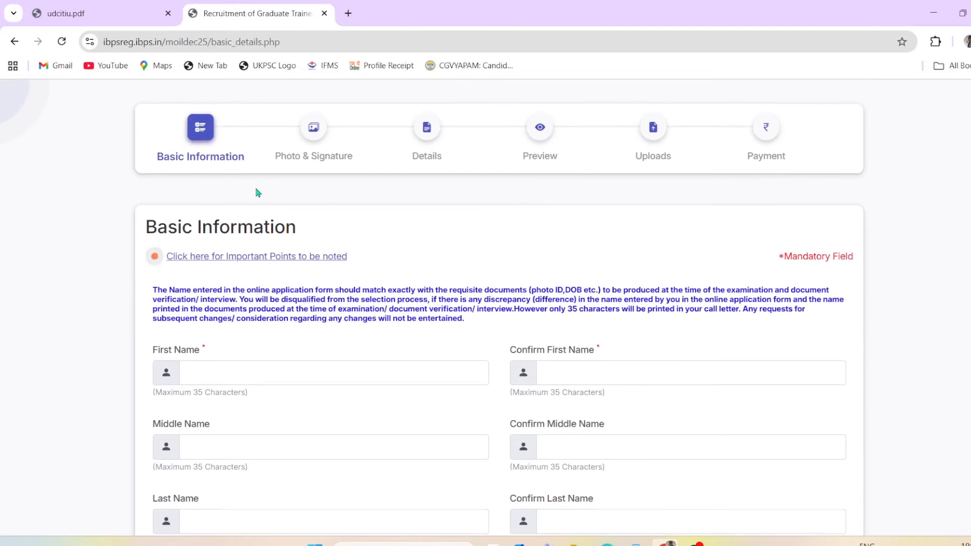
{"action": "scroll", "coordinate": [512, 251], "scroll_direction": "up", "scroll_amount": 1}
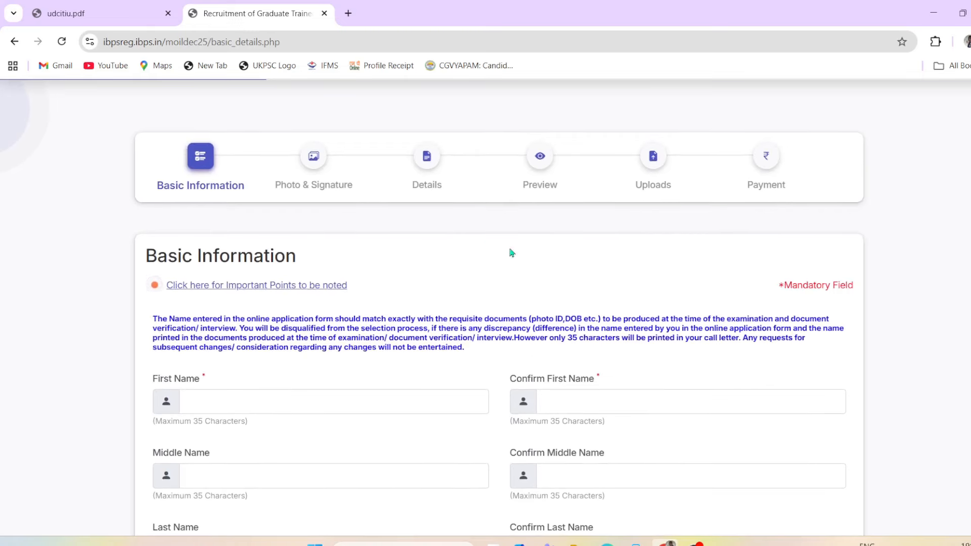
{"action": "scroll", "coordinate": [482, 308], "scroll_direction": "down", "scroll_amount": 2}
{"action": "scroll", "coordinate": [169, 276], "scroll_direction": "down", "scroll_amount": 2}
{"action": "scroll", "coordinate": [170, 275], "scroll_direction": "down", "scroll_amount": 1}
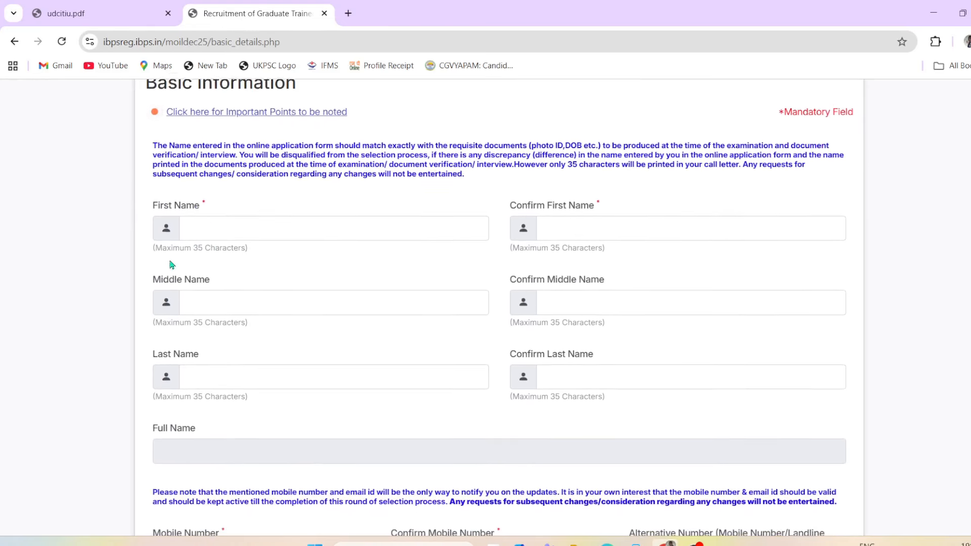
Step: Enter first name 'name' with confirmation 'conform', leaving the middle name blank
{"action": "left_click", "coordinate": [191, 225]}
{"action": "type", "text": "name"}
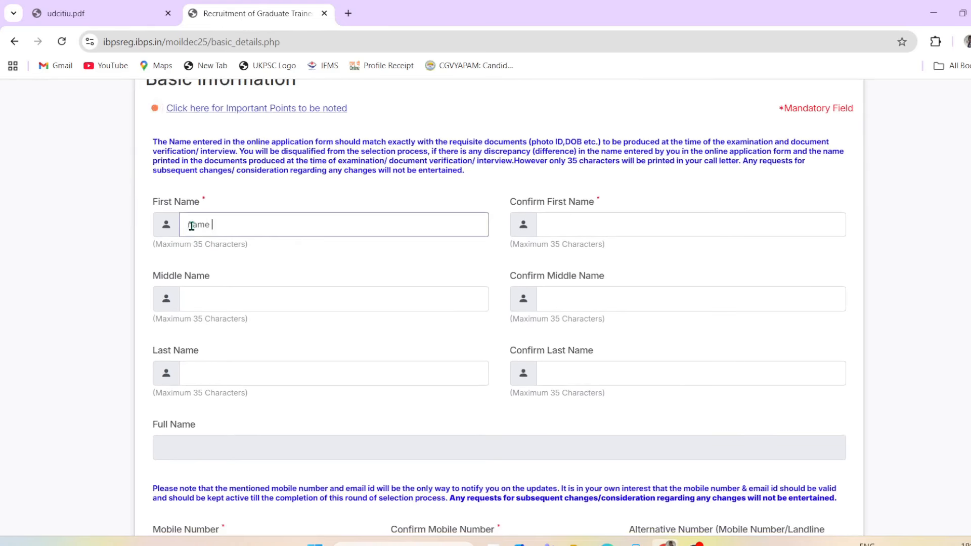
{"action": "left_click", "coordinate": [608, 217]}
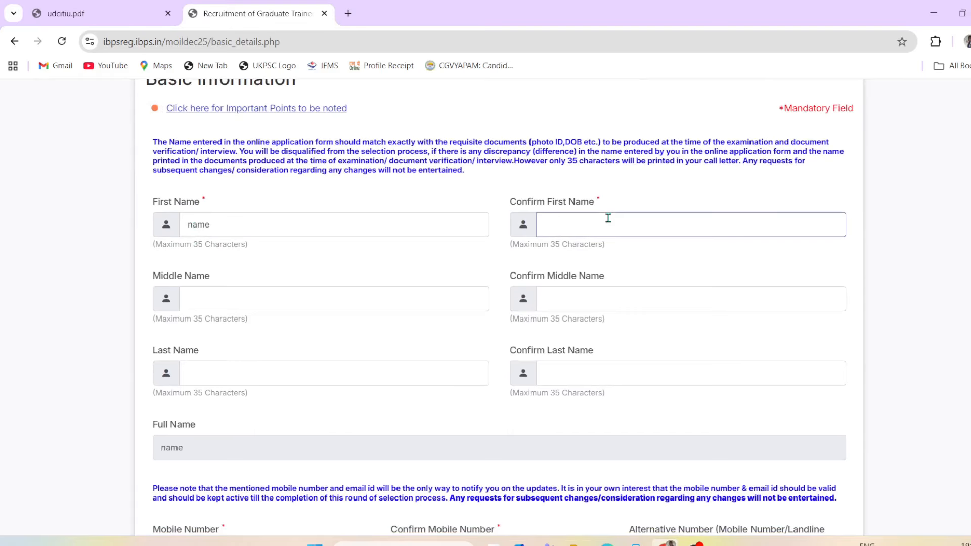
{"action": "type", "text": "conform"}
{"action": "left_click", "coordinate": [199, 295]}
{"action": "type", "text": "mi"}
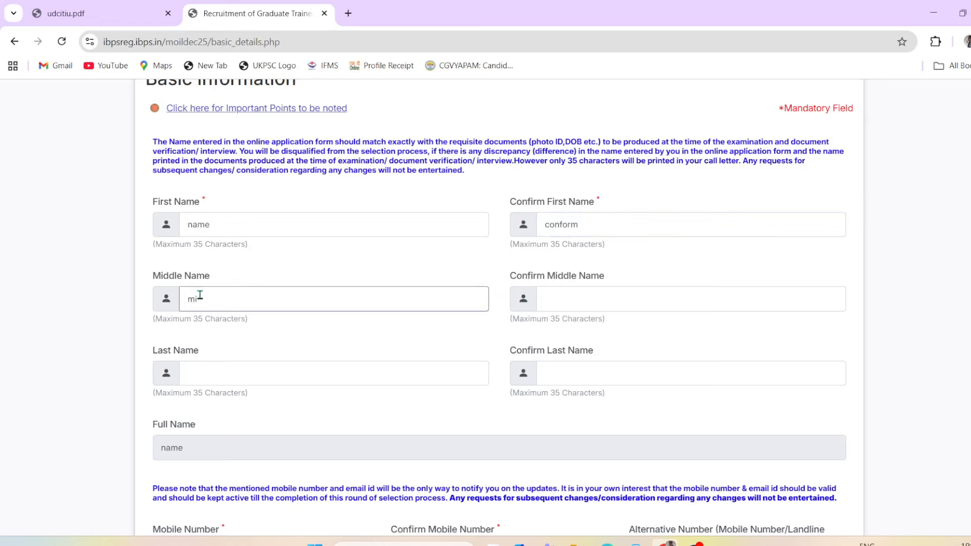
{"action": "type", "text": "l"}
{"action": "key", "text": "BackSpace"}
{"action": "key", "text": "BackSpace"}
{"action": "key", "text": "BackSpace"}
Step: Enter last name 'last name' and confirm it with 'conform'
{"action": "left_click", "coordinate": [245, 370]}
{"action": "type", "text": "last"}
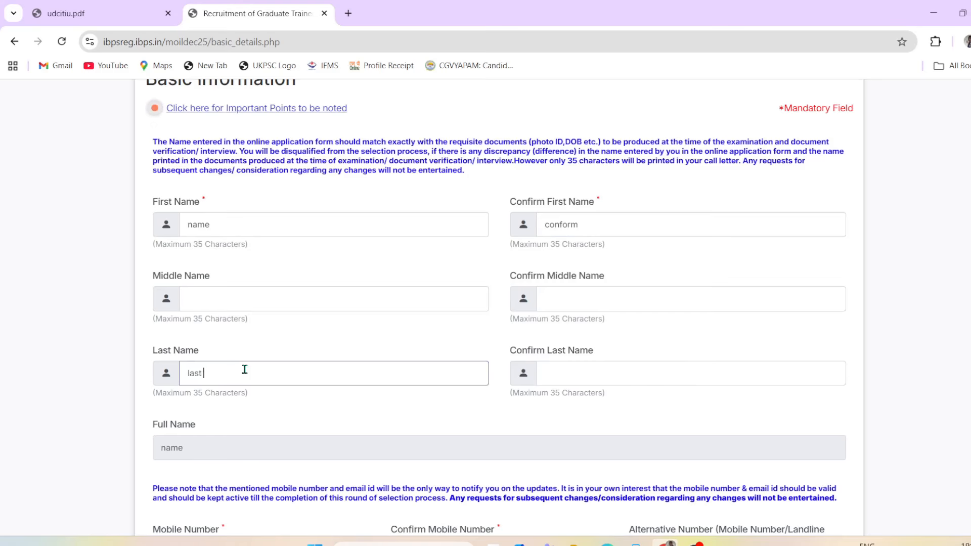
{"action": "type", "text": " name"}
{"action": "left_click", "coordinate": [600, 377]}
{"action": "type", "text": "conform"}
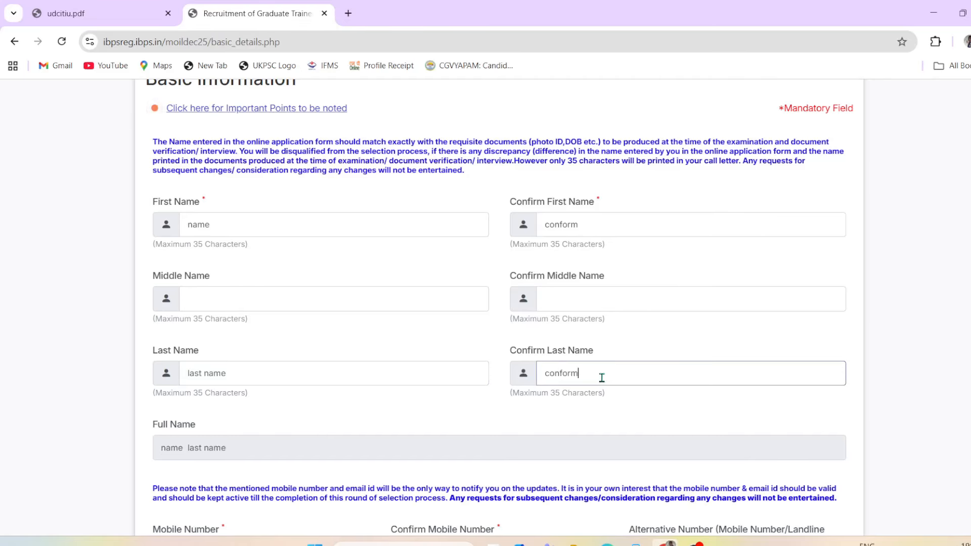
{"action": "scroll", "coordinate": [168, 302], "scroll_direction": "down", "scroll_amount": 3}
Step: Enter and confirm the mobile number, then fill in an alternative phone number
{"action": "left_click", "coordinate": [186, 303]}
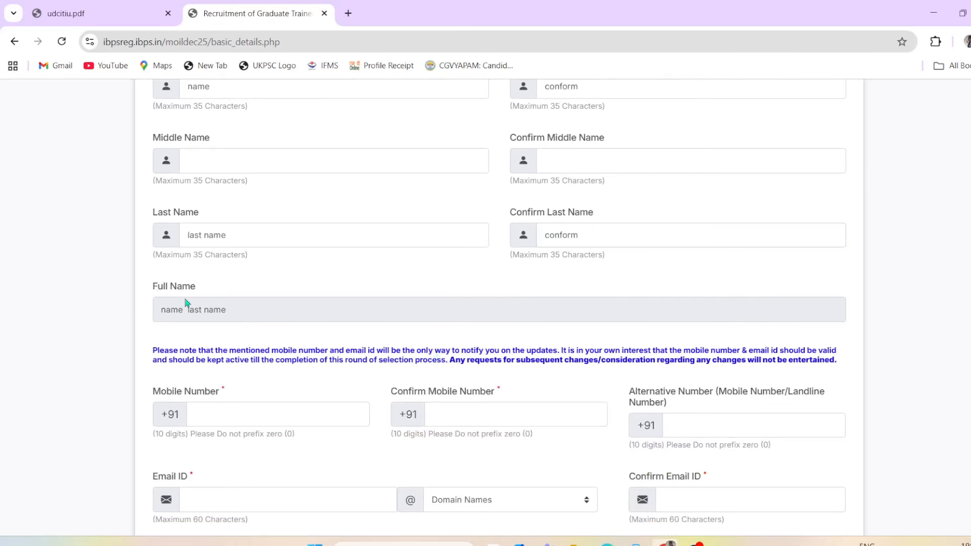
{"action": "scroll", "coordinate": [172, 302], "scroll_direction": "down", "scroll_amount": 2}
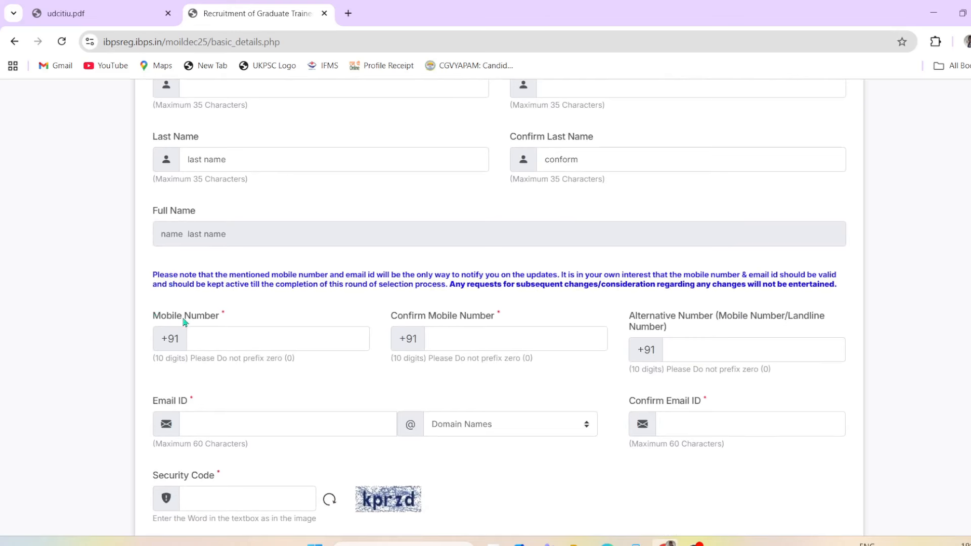
{"action": "left_click", "coordinate": [212, 335]}
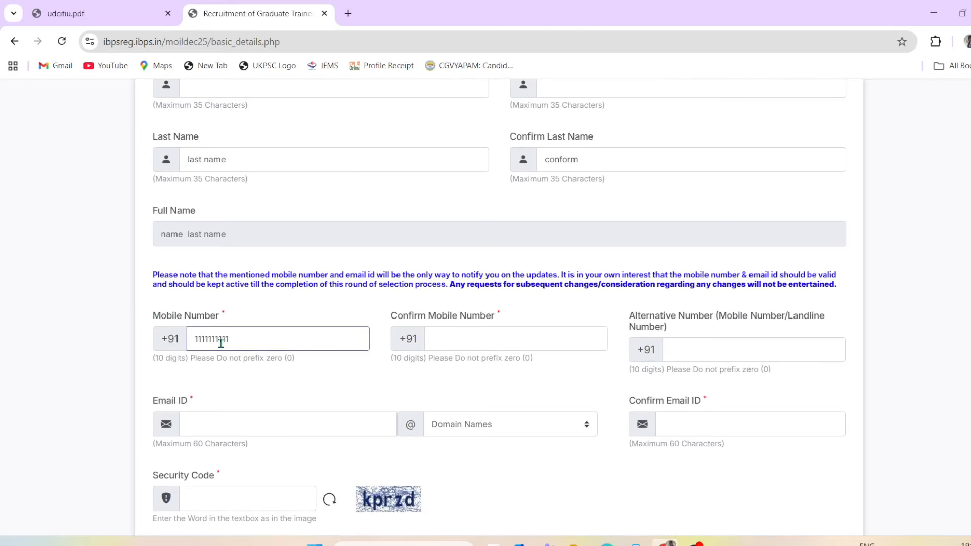
{"action": "left_click", "coordinate": [456, 343]}
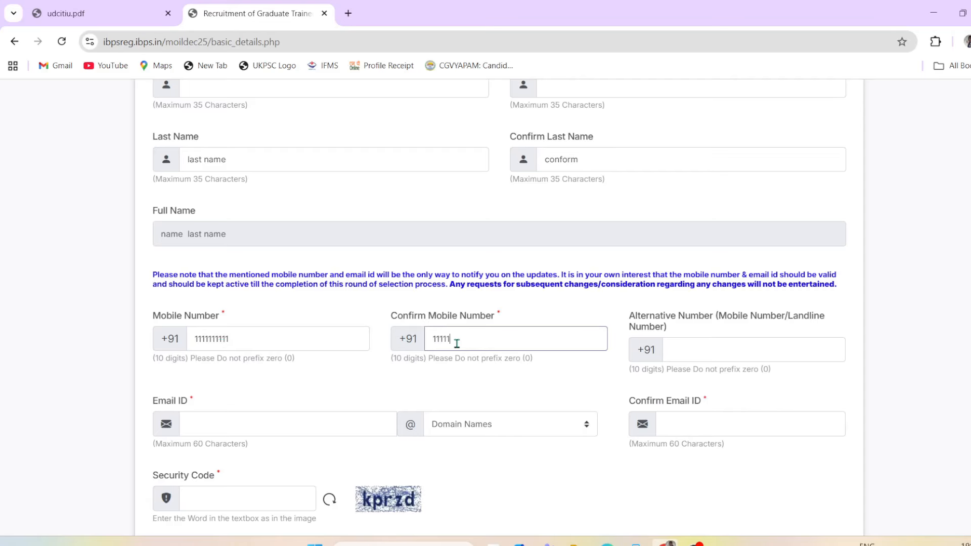
{"action": "left_click", "coordinate": [628, 319]}
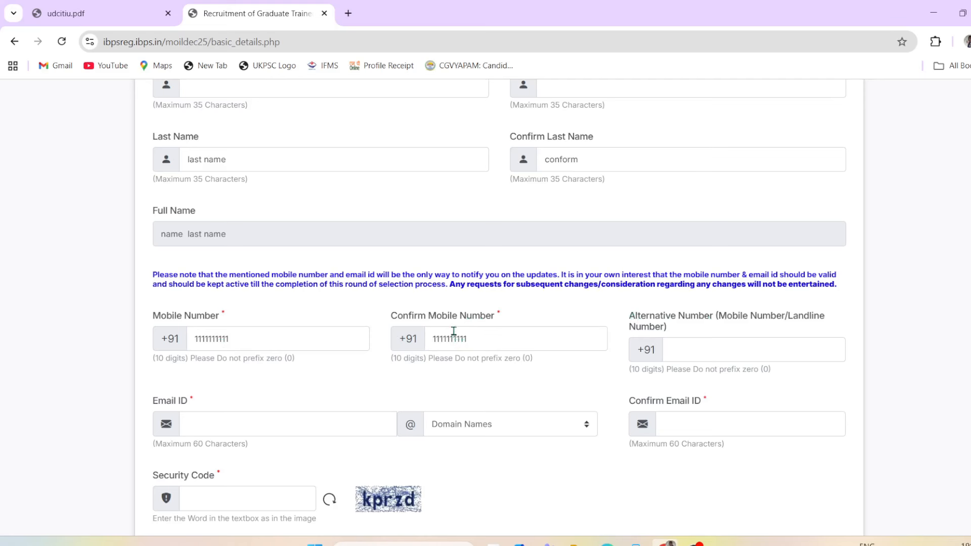
{"action": "left_click", "coordinate": [684, 341]}
{"action": "type", "text": "555555"}
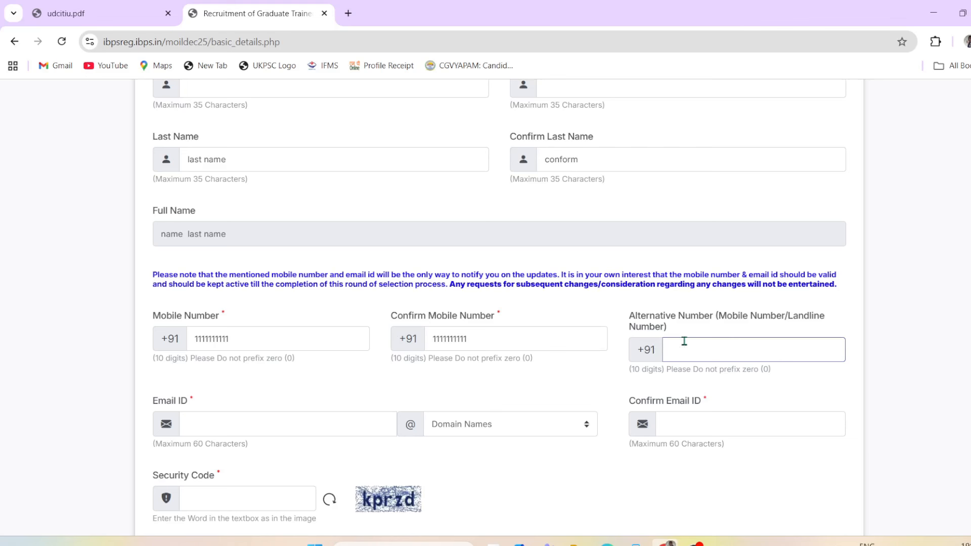
{"action": "scroll", "coordinate": [546, 403], "scroll_direction": "down", "scroll_amount": 1}
Step: Enter the e-mail ID with the gmail.com domain, confirm it, and begin the security code
{"action": "left_click", "coordinate": [226, 378]}
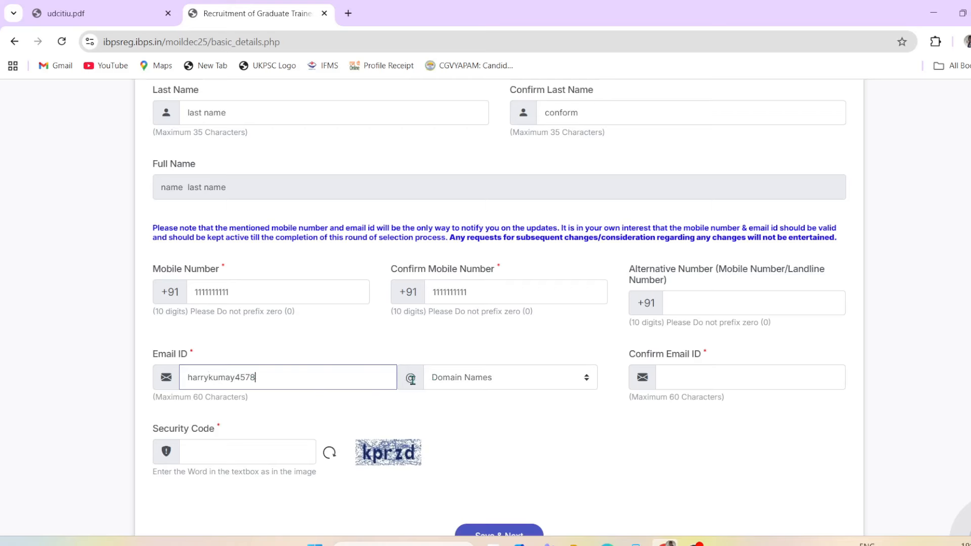
{"action": "left_click", "coordinate": [500, 384]}
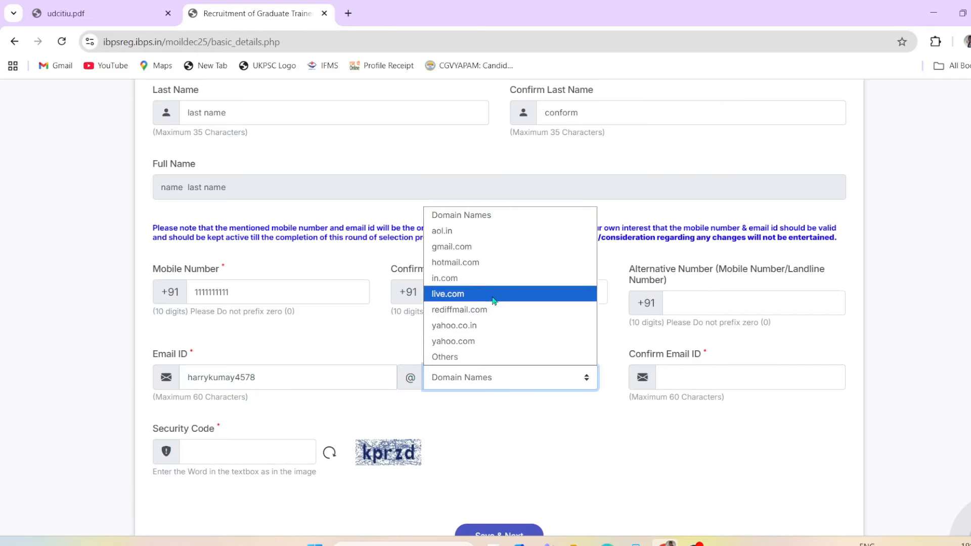
{"action": "left_click", "coordinate": [462, 248]}
{"action": "left_click", "coordinate": [691, 367]}
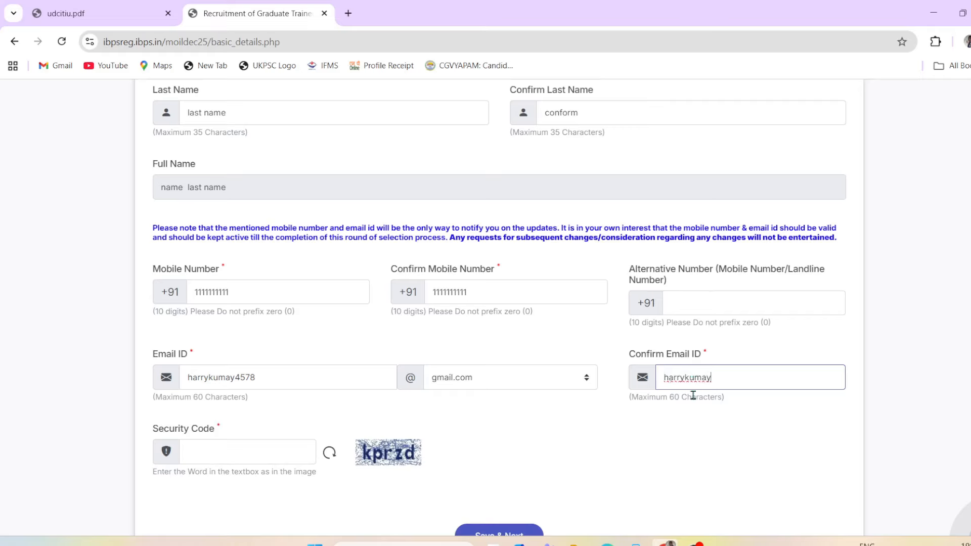
{"action": "scroll", "coordinate": [591, 403], "scroll_direction": "down", "scroll_amount": 2}
{"action": "scroll", "coordinate": [561, 377], "scroll_direction": "down", "scroll_amount": 1}
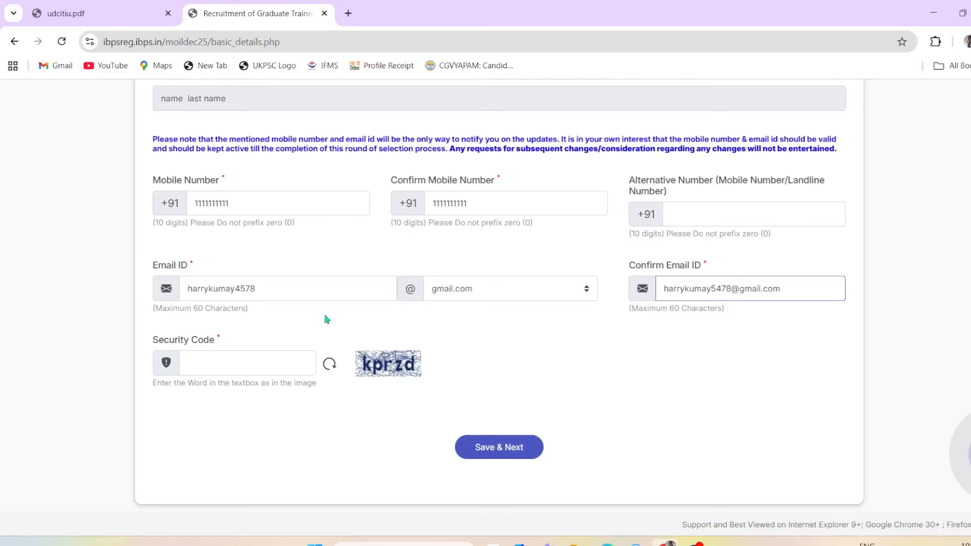
{"action": "left_click", "coordinate": [215, 357]}
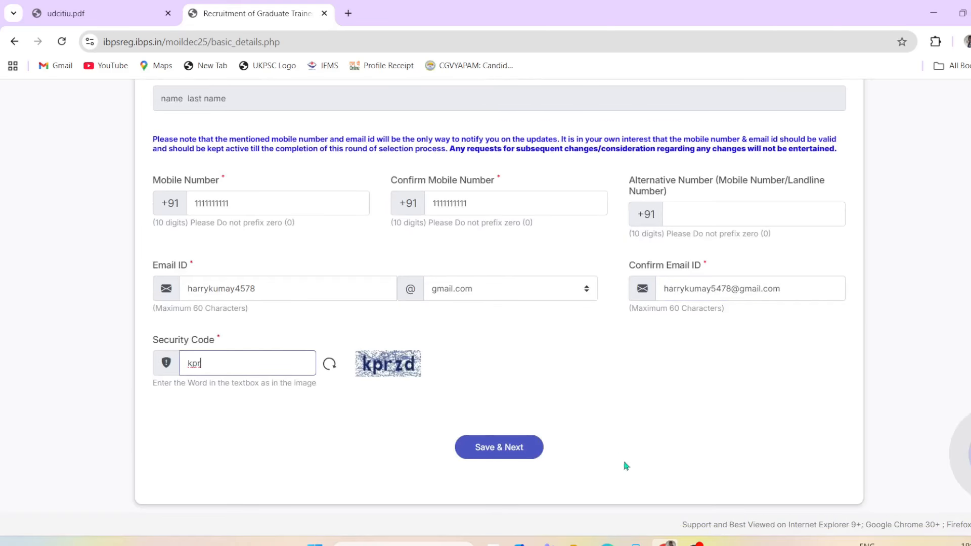
Step: Submit Basic Information with Save & Next and review the provisional registration number and photo label
{"action": "left_click", "coordinate": [506, 456]}
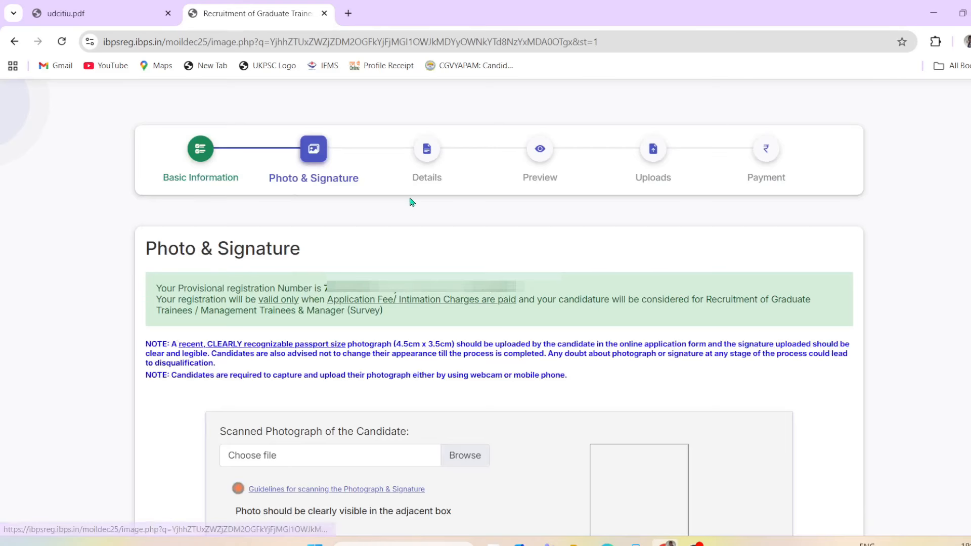
{"action": "left_click_drag", "start_coordinate": [153, 238], "coordinate": [310, 258]}
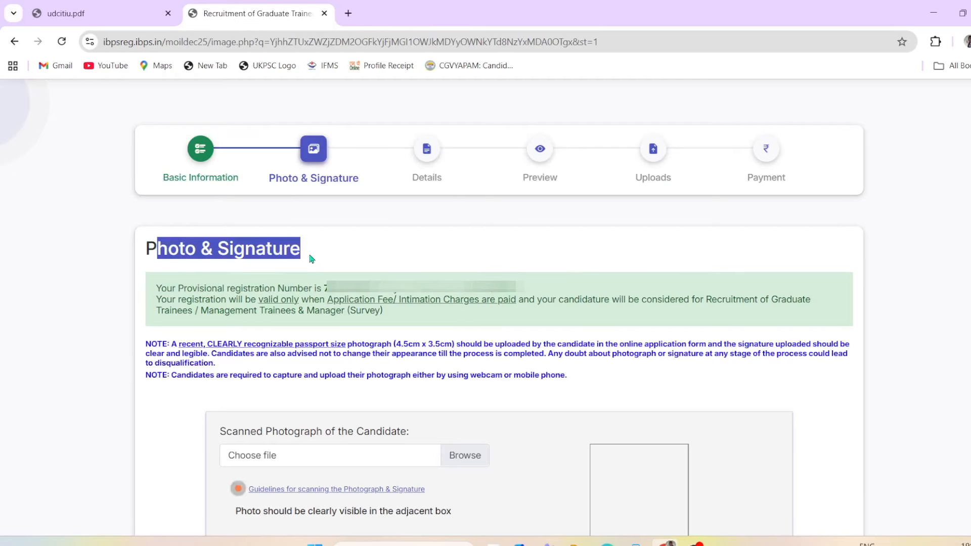
{"action": "left_click", "coordinate": [426, 265]}
{"action": "left_click_drag", "start_coordinate": [187, 291], "coordinate": [312, 289]}
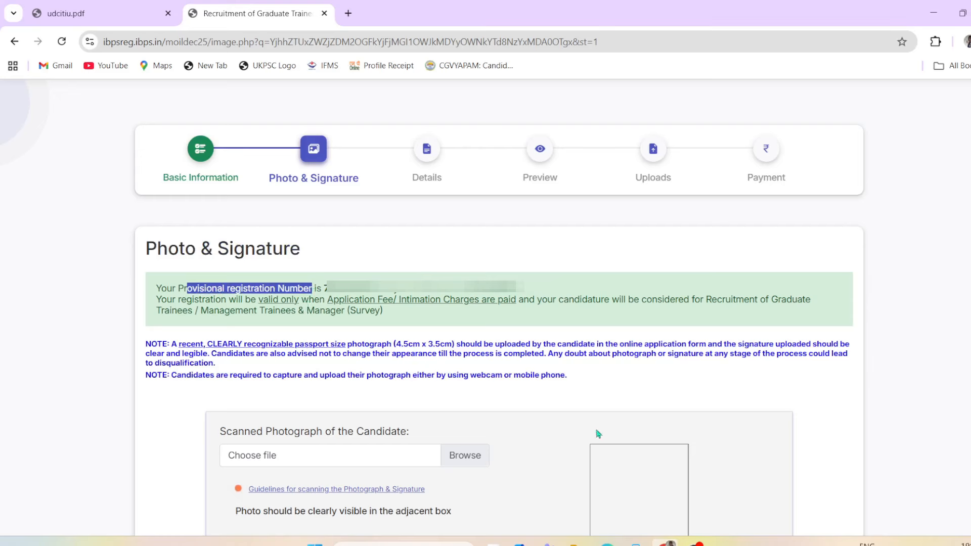
{"action": "left_click_drag", "start_coordinate": [263, 436], "coordinate": [385, 436]}
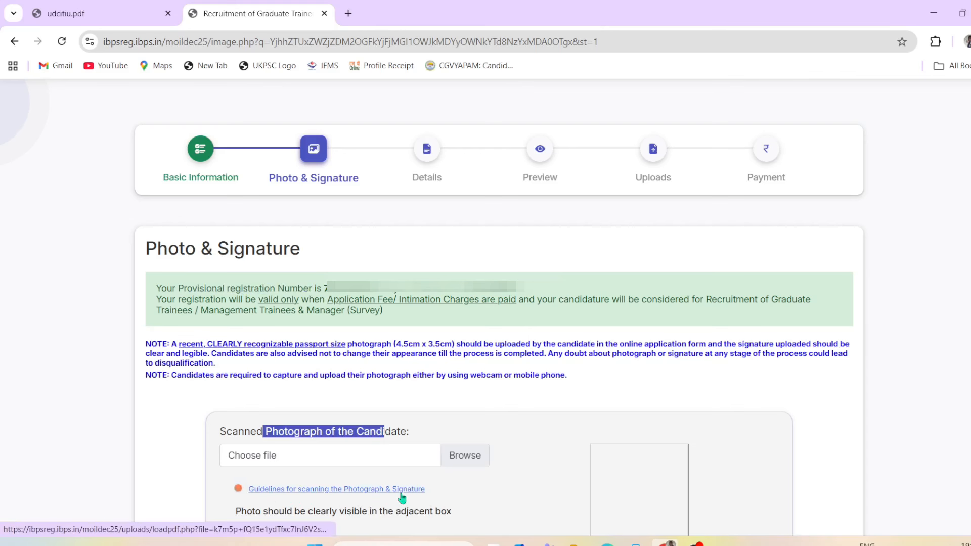
{"action": "left_click", "coordinate": [506, 500]}
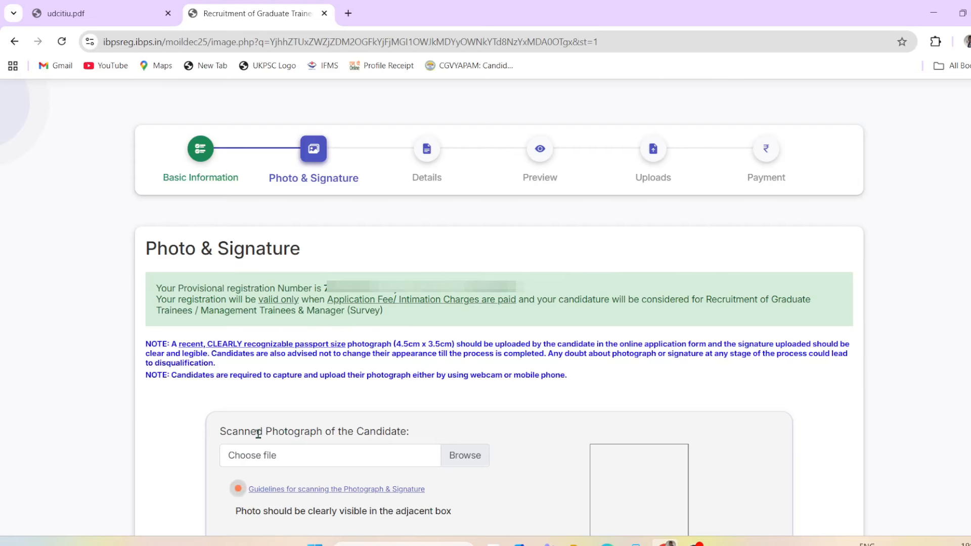
{"action": "left_click_drag", "start_coordinate": [256, 431], "coordinate": [332, 432]}
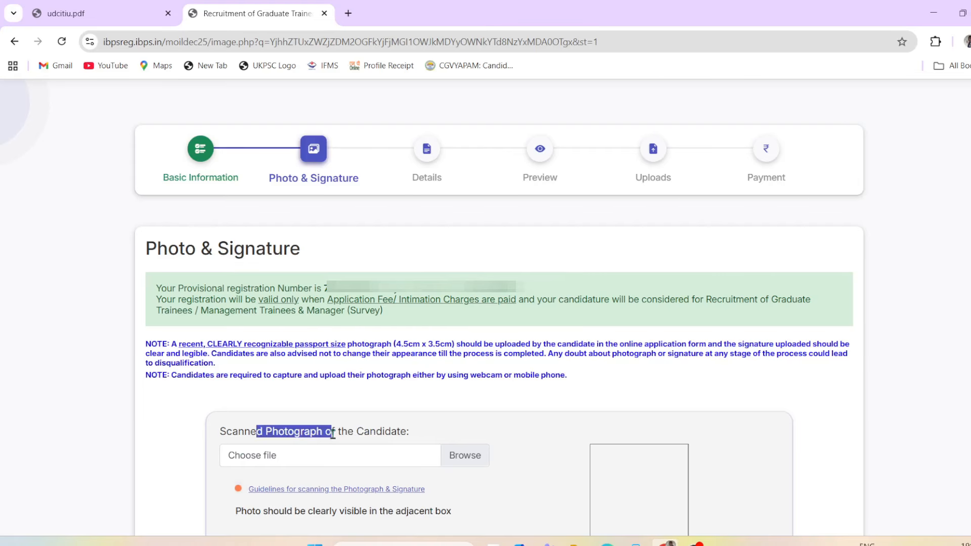
Step: Choose dd.jpg from the Pictures folder as the scanned photograph
{"action": "left_click", "coordinate": [282, 462]}
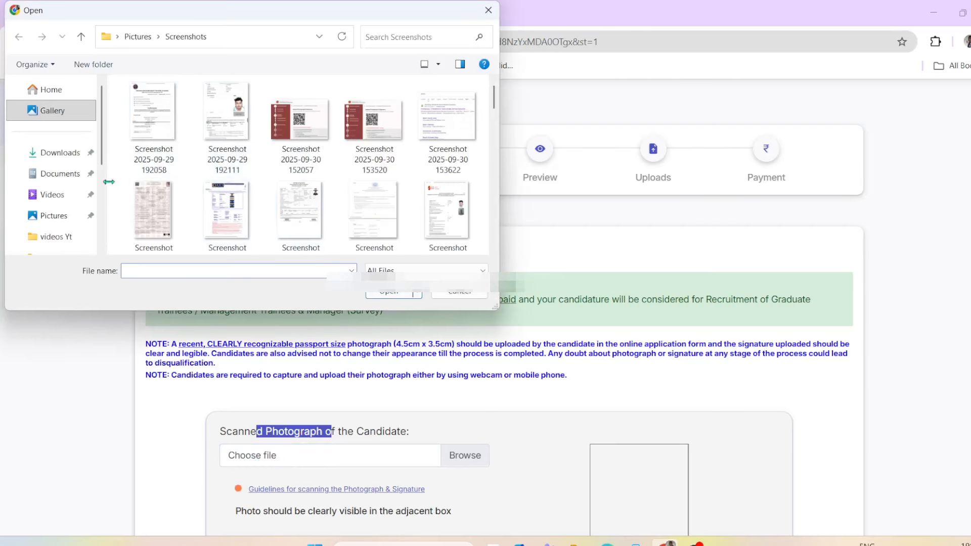
{"action": "scroll", "coordinate": [59, 203], "scroll_direction": "down", "scroll_amount": 3}
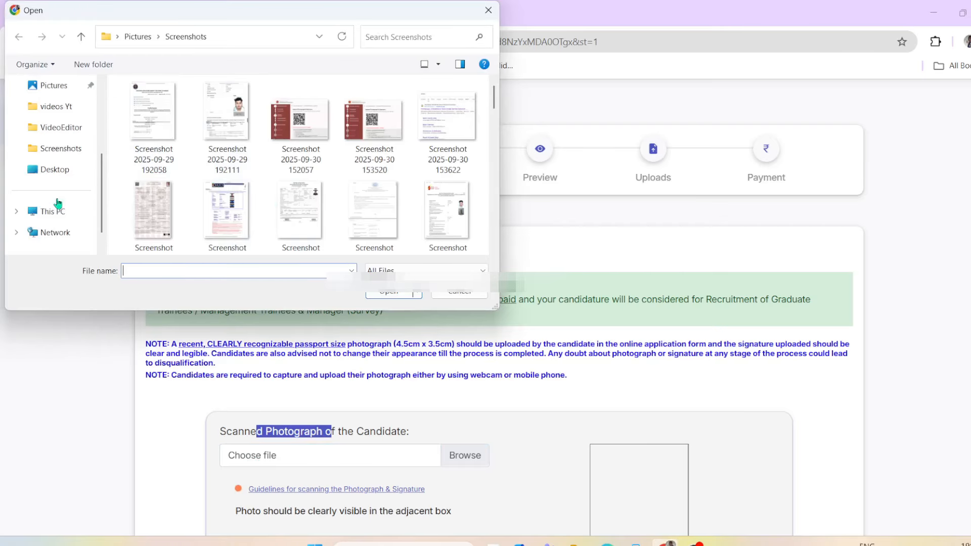
{"action": "scroll", "coordinate": [62, 152], "scroll_direction": "up", "scroll_amount": 3}
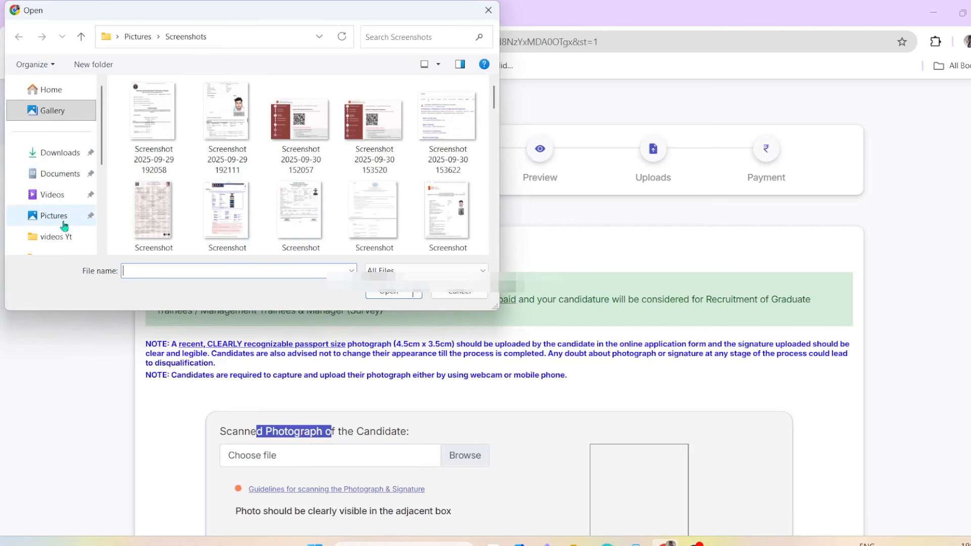
{"action": "left_click", "coordinate": [65, 225]}
{"action": "scroll", "coordinate": [170, 204], "scroll_direction": "down", "scroll_amount": 10}
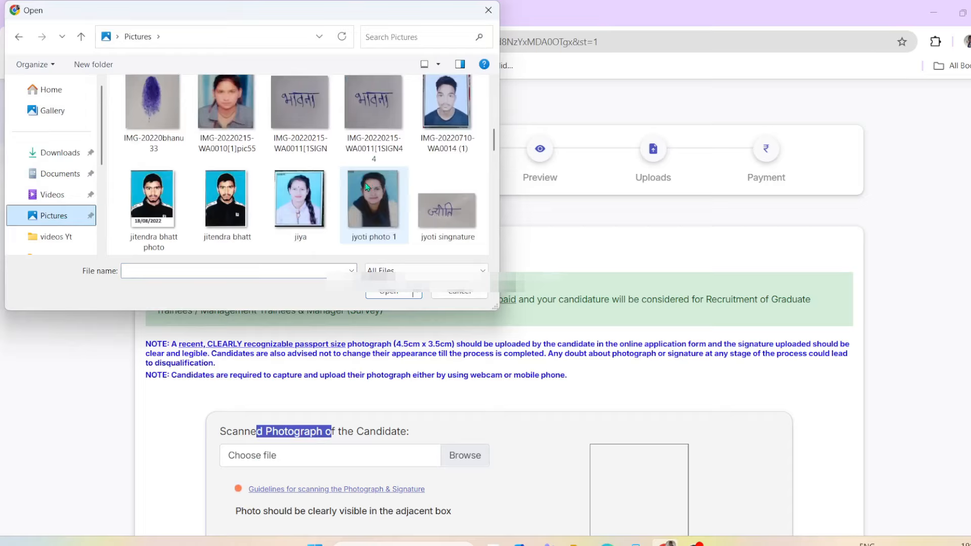
{"action": "scroll", "coordinate": [367, 187], "scroll_direction": "up", "scroll_amount": 1}
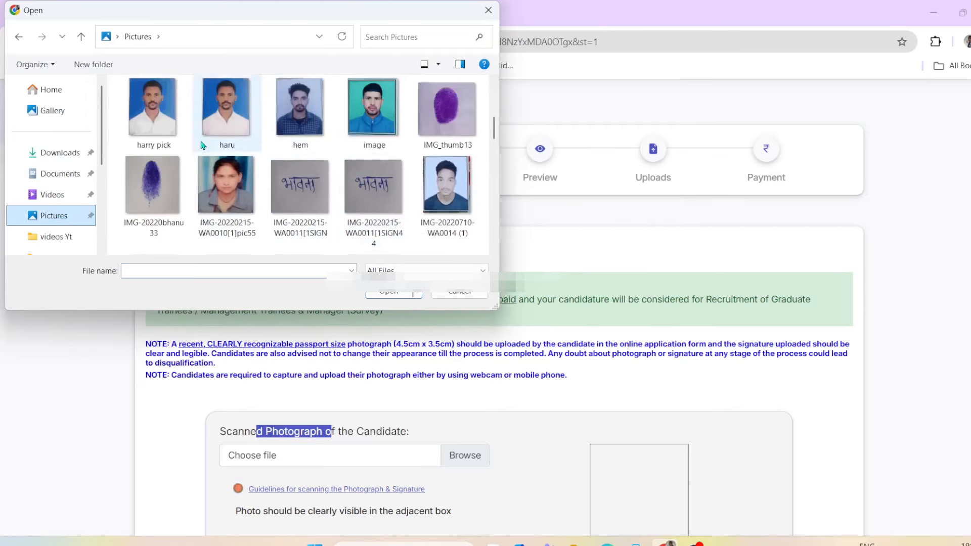
{"action": "scroll", "coordinate": [368, 198], "scroll_direction": "up", "scroll_amount": 1}
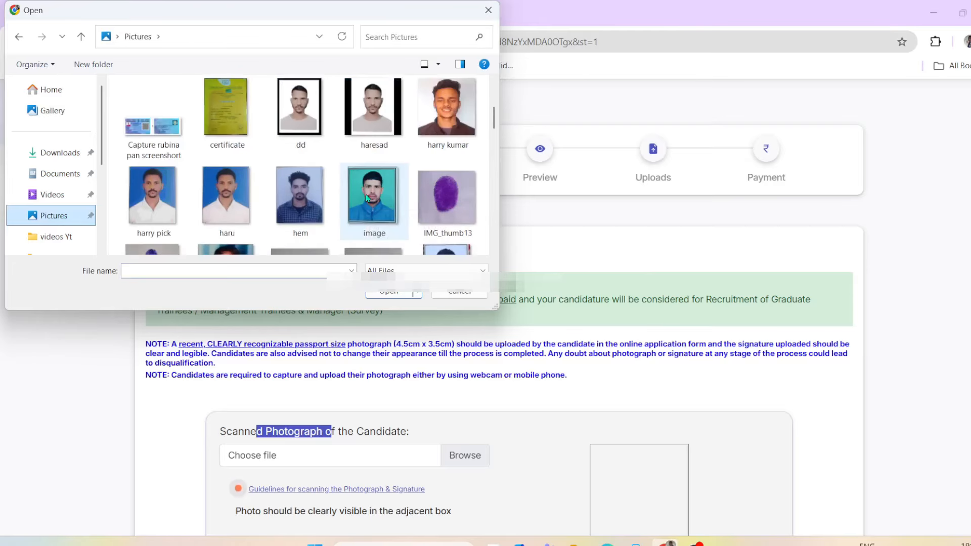
{"action": "left_click", "coordinate": [305, 120]}
{"action": "left_click", "coordinate": [389, 293]}
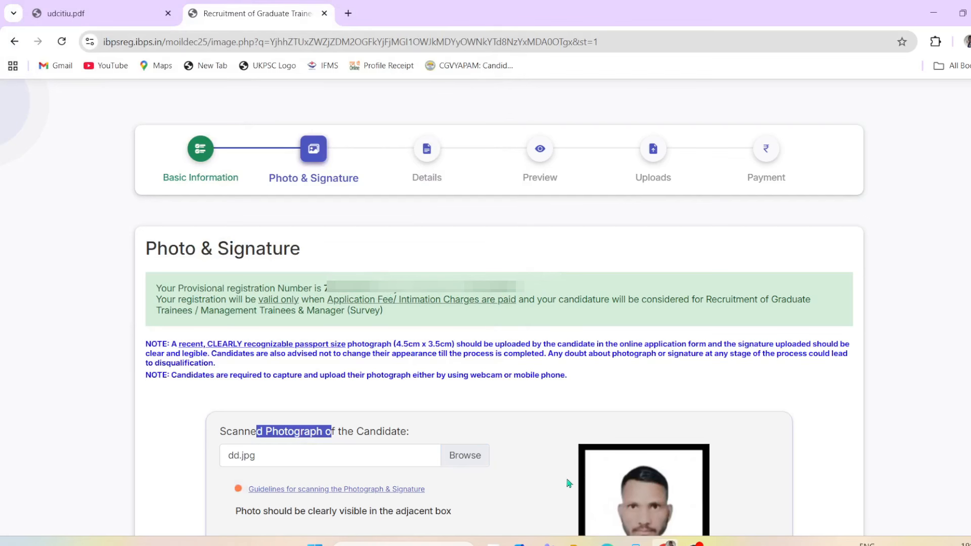
Step: Try Capture Photo, then close the webcam dialog without taking a picture
{"action": "scroll", "coordinate": [553, 496], "scroll_direction": "down", "scroll_amount": 5}
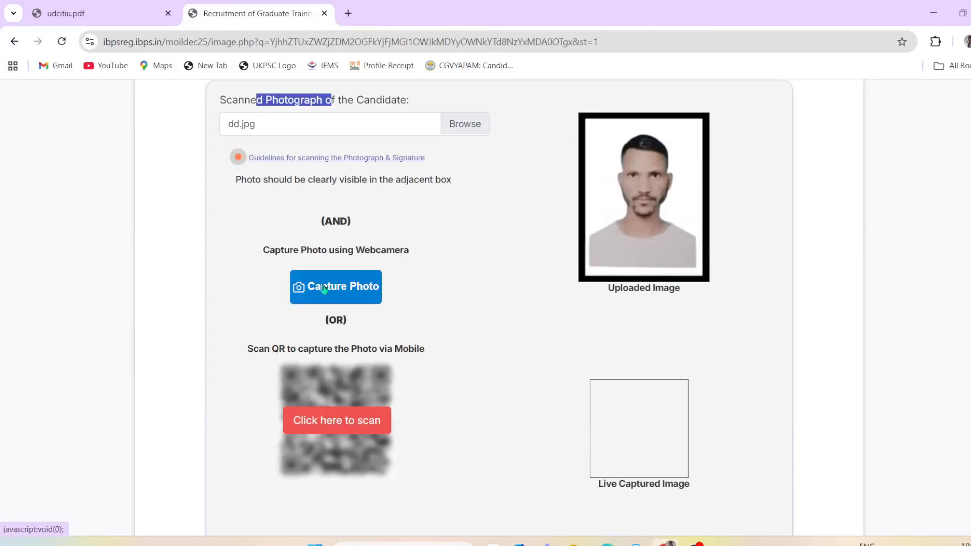
{"action": "double_click", "coordinate": [634, 484]}
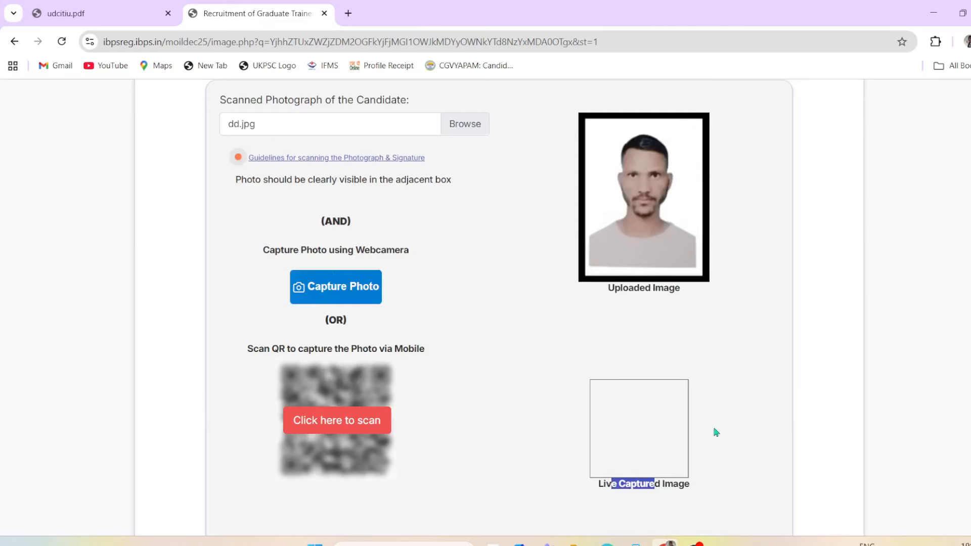
{"action": "left_click", "coordinate": [722, 424]}
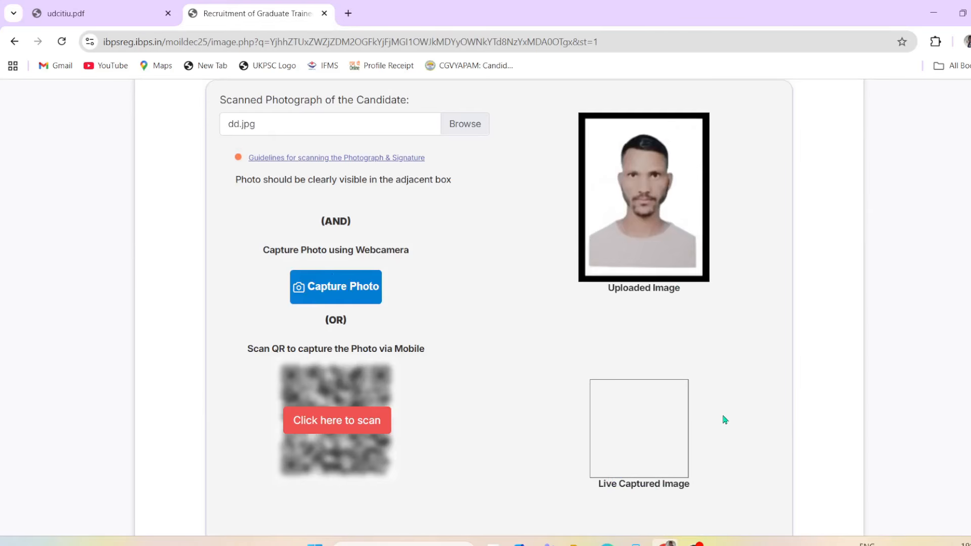
{"action": "left_click", "coordinate": [343, 287]}
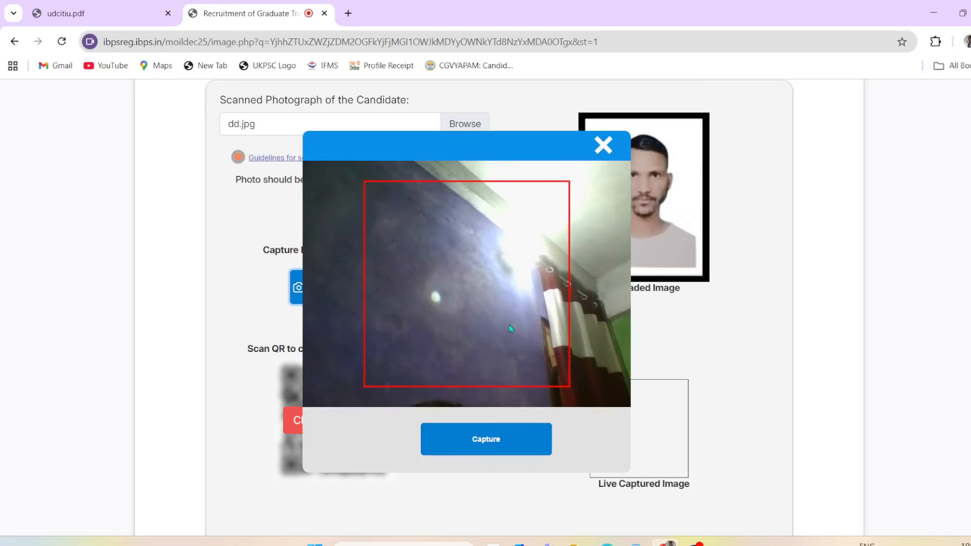
{"action": "left_click", "coordinate": [602, 144]}
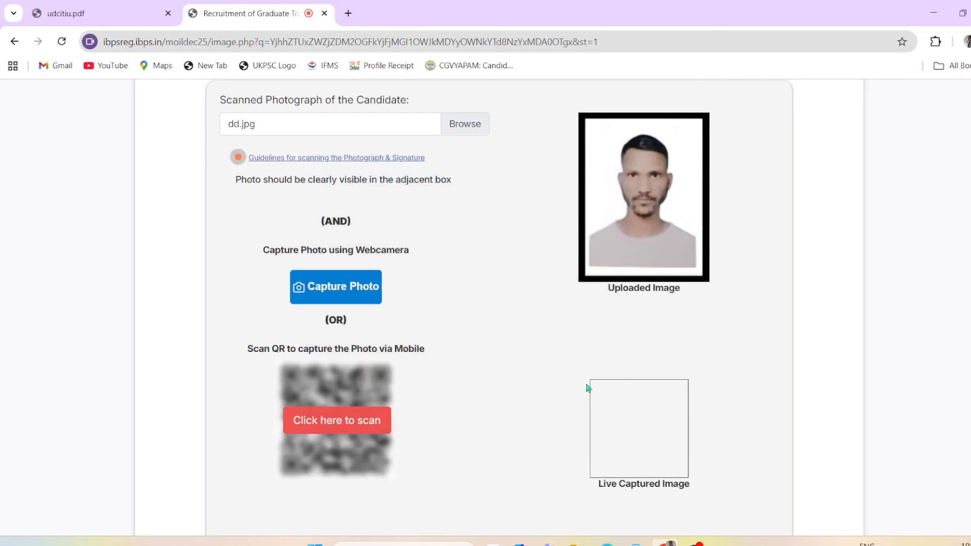
Step: Tick 'I confirm that this is my valid photo'
{"action": "left_click_drag", "start_coordinate": [607, 486], "coordinate": [676, 496]}
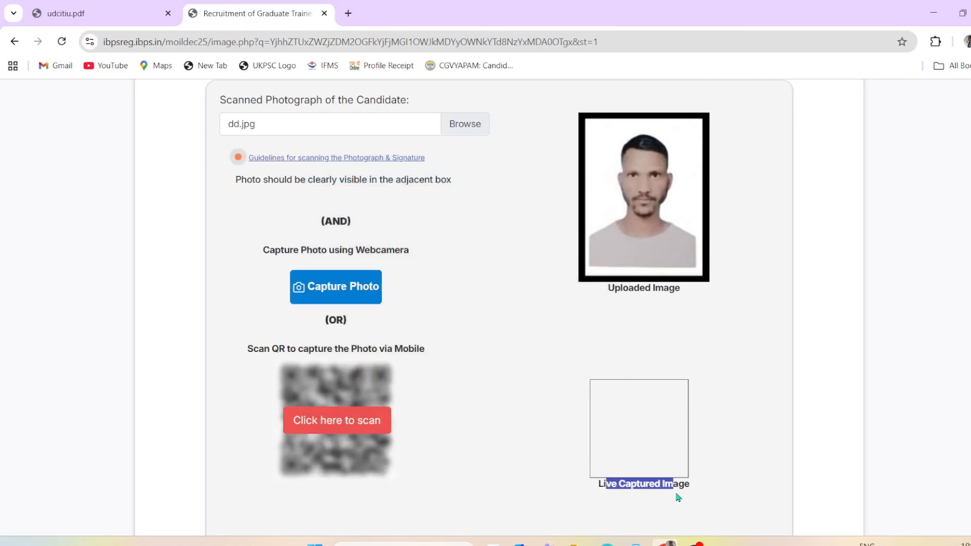
{"action": "scroll", "coordinate": [670, 497], "scroll_direction": "down", "scroll_amount": 3}
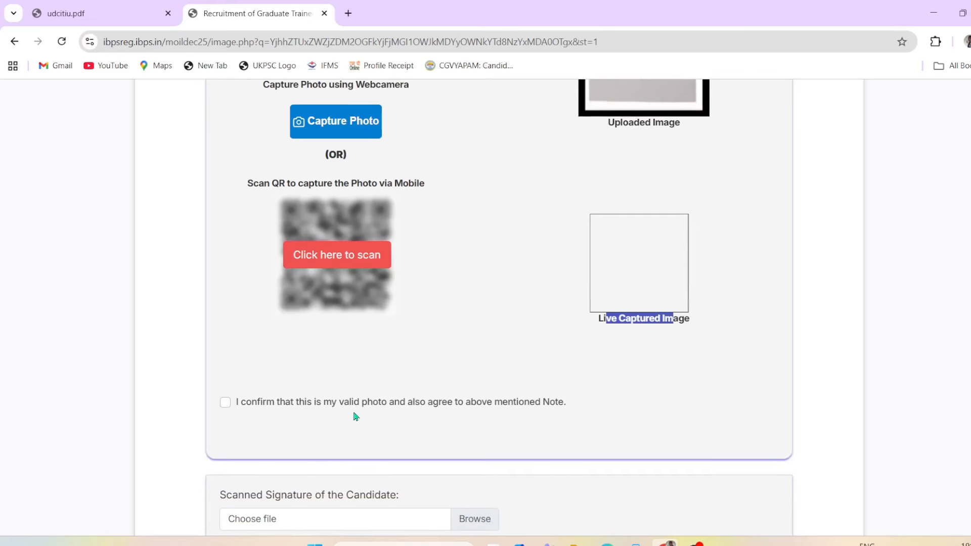
{"action": "left_click", "coordinate": [226, 403]}
{"action": "left_click", "coordinate": [228, 405]}
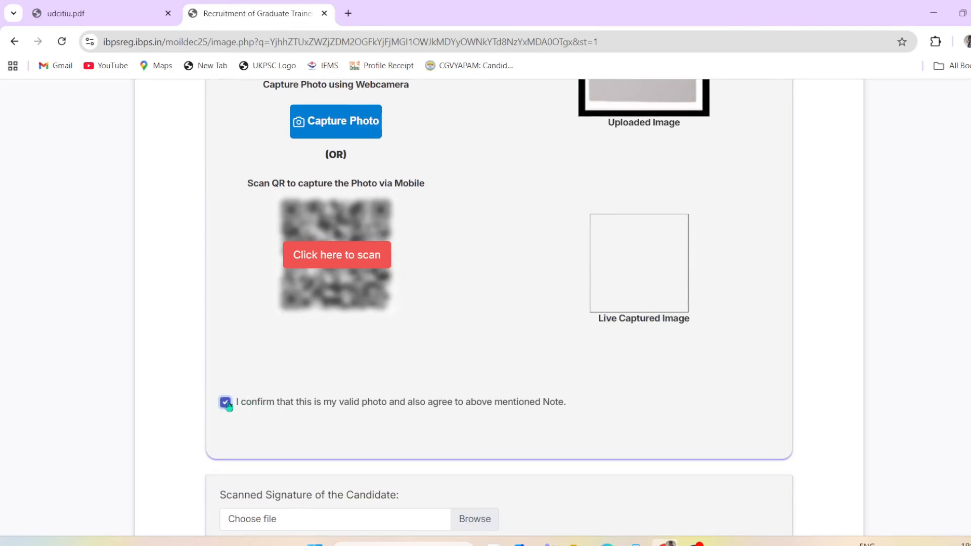
{"action": "scroll", "coordinate": [362, 409], "scroll_direction": "down", "scroll_amount": 4}
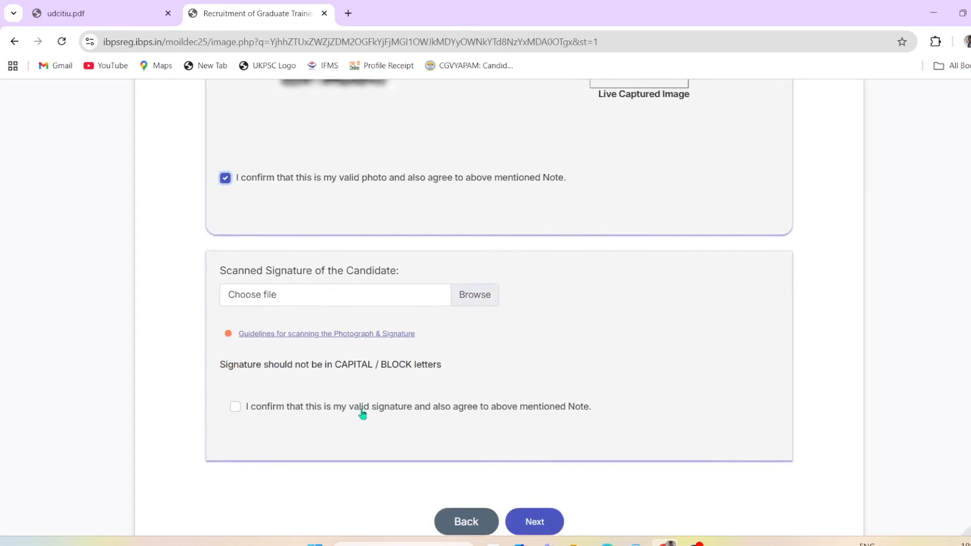
{"action": "left_click_drag", "start_coordinate": [272, 251], "coordinate": [365, 256]}
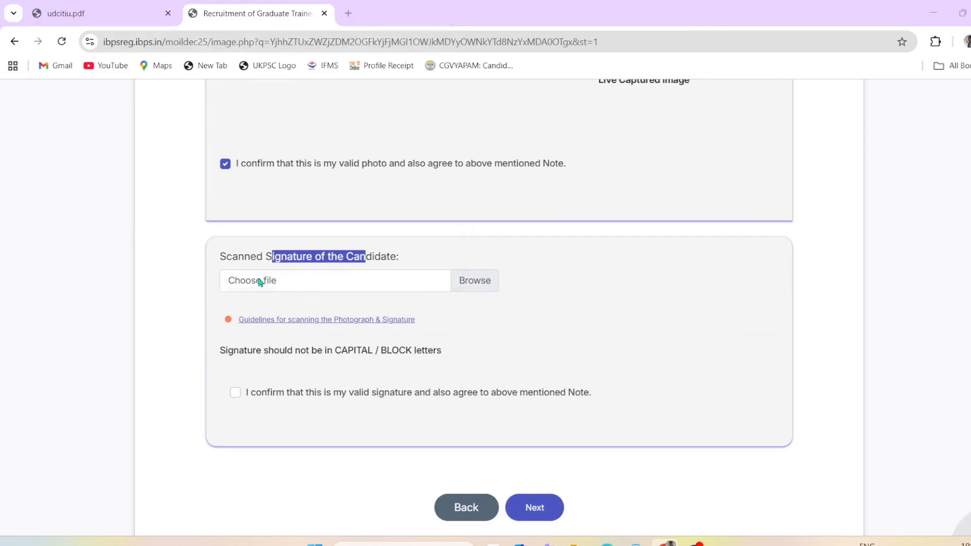
Step: Upload Signature.jpg from Pictures as the scanned signature
{"action": "left_click", "coordinate": [260, 282]}
{"action": "scroll", "coordinate": [304, 202], "scroll_direction": "down", "scroll_amount": 10}
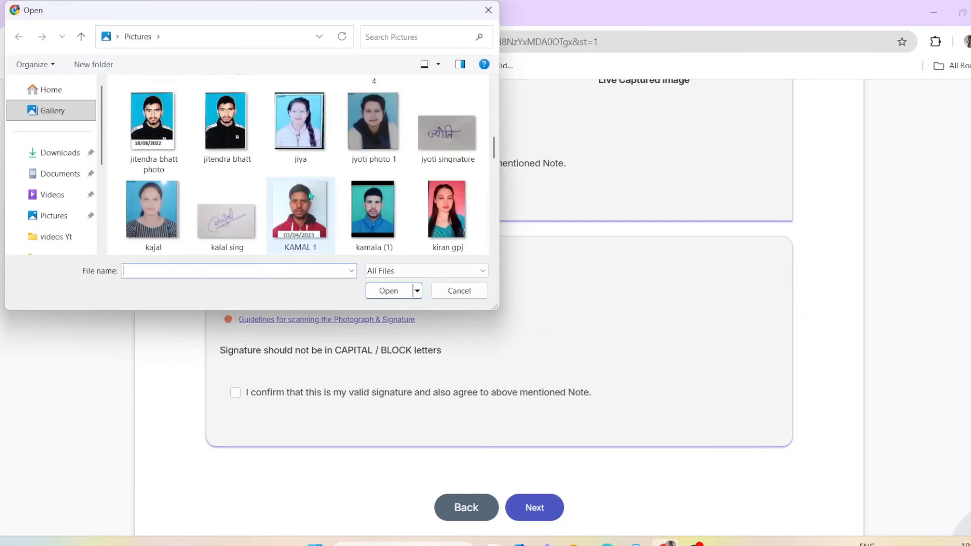
{"action": "scroll", "coordinate": [354, 198], "scroll_direction": "down", "scroll_amount": 5}
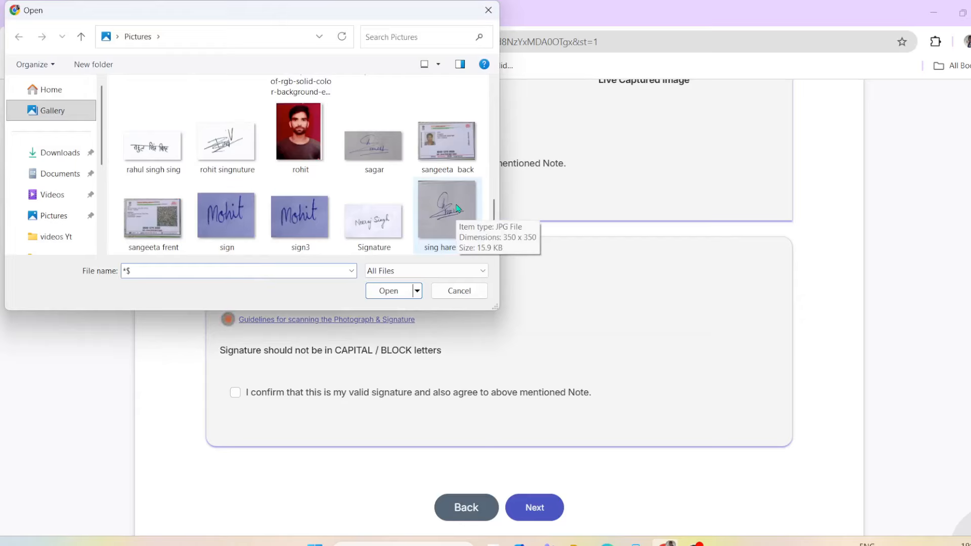
{"action": "left_click", "coordinate": [385, 225]}
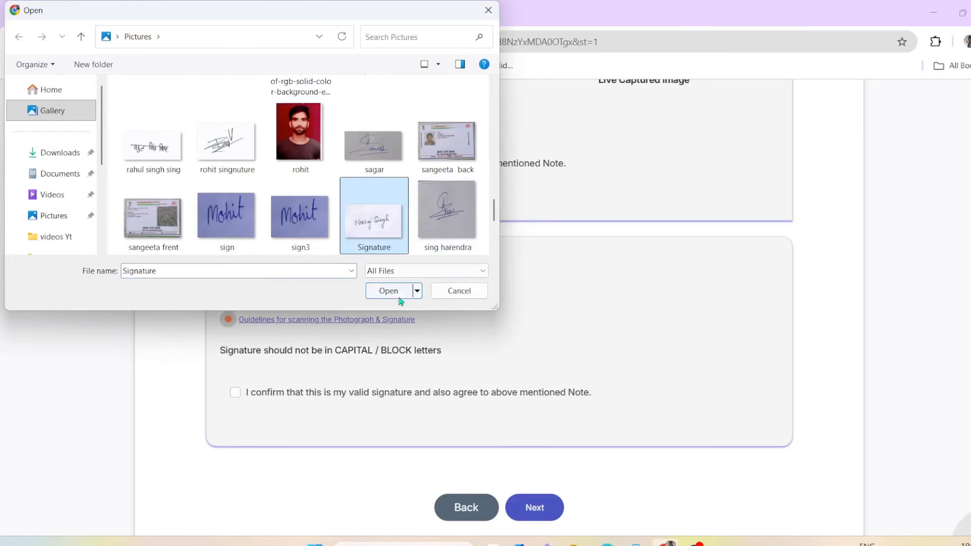
{"action": "left_click", "coordinate": [401, 298]}
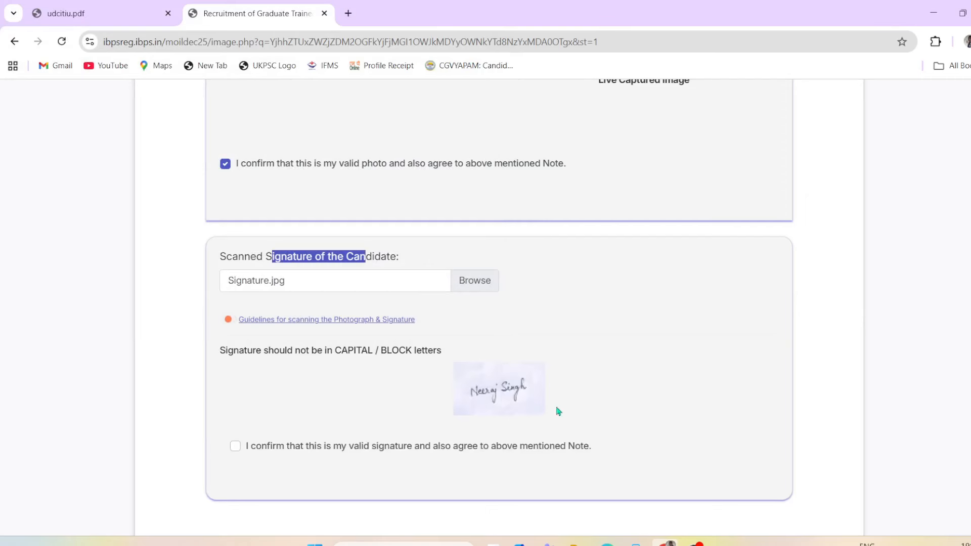
Step: Tick the signature validity declaration and continue to the Details step
{"action": "left_click", "coordinate": [235, 447]}
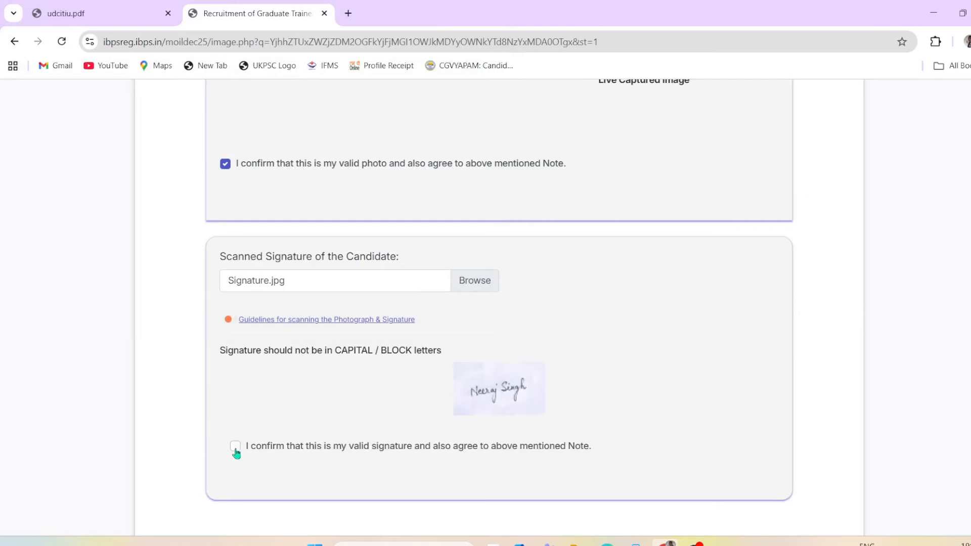
{"action": "scroll", "coordinate": [236, 451], "scroll_direction": "down", "scroll_amount": 2}
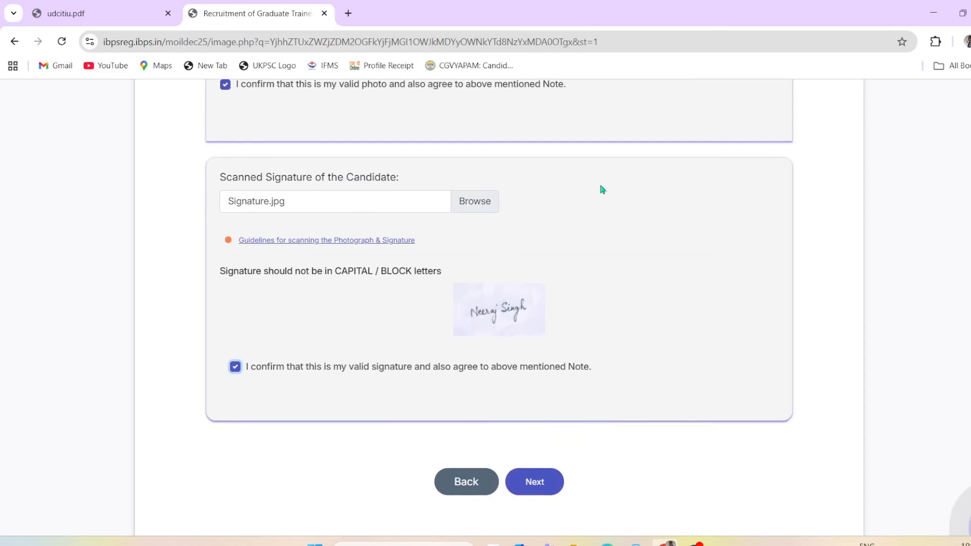
{"action": "scroll", "coordinate": [416, 273], "scroll_direction": "down", "scroll_amount": 1}
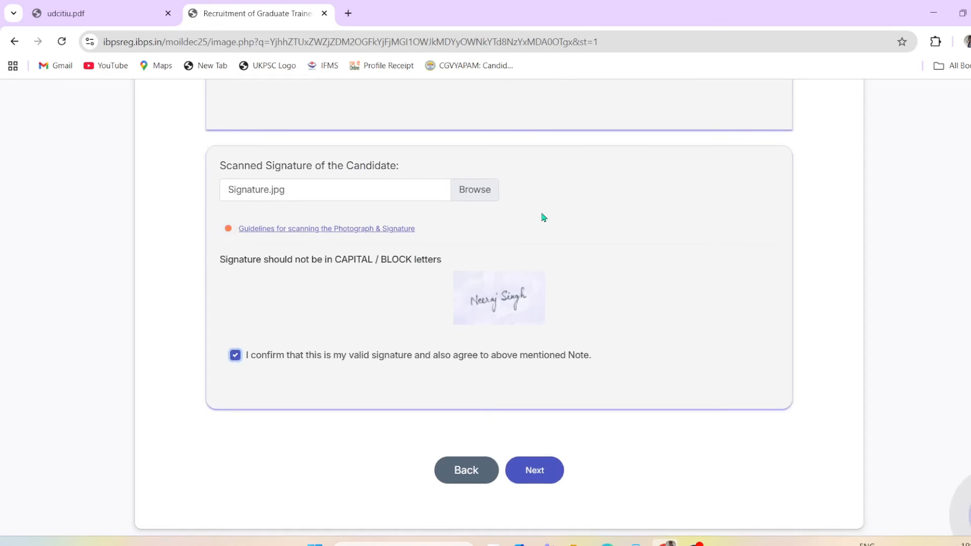
{"action": "left_click", "coordinate": [545, 475]}
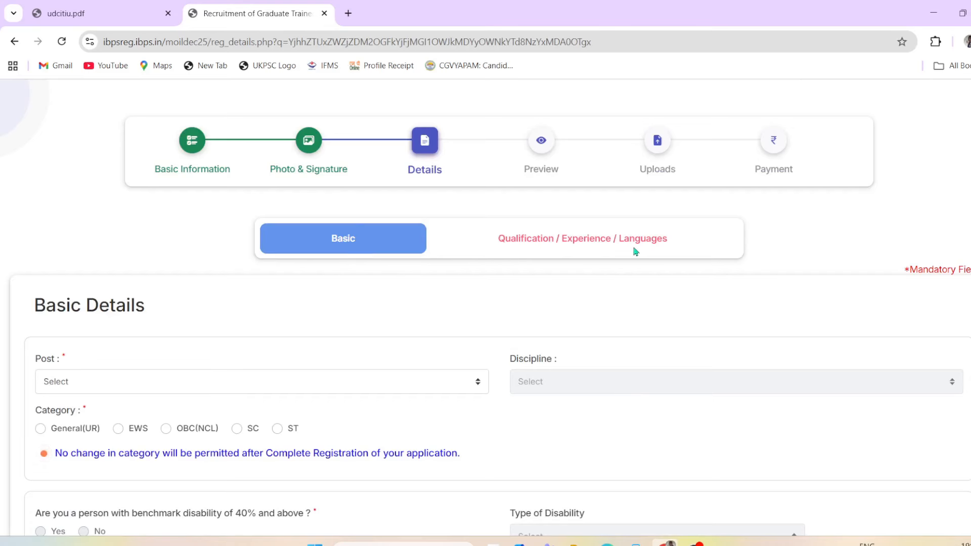
Step: View the Post dropdown options and close it without choosing a post
{"action": "left_click", "coordinate": [105, 382]}
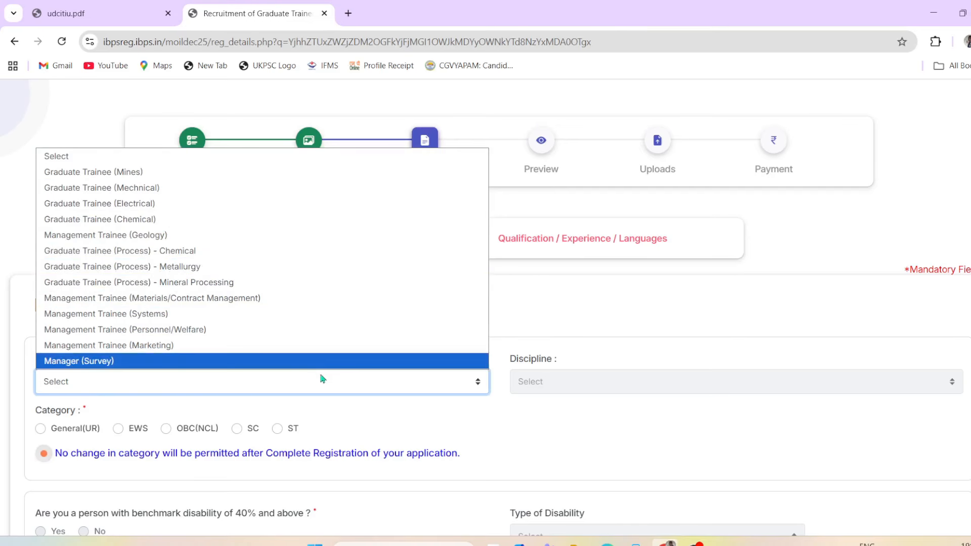
{"action": "left_click", "coordinate": [369, 417]}
Step: In the MOIL advertisement PDF, highlight the registration opening date 30/12/2025
{"action": "left_click", "coordinate": [99, 14]}
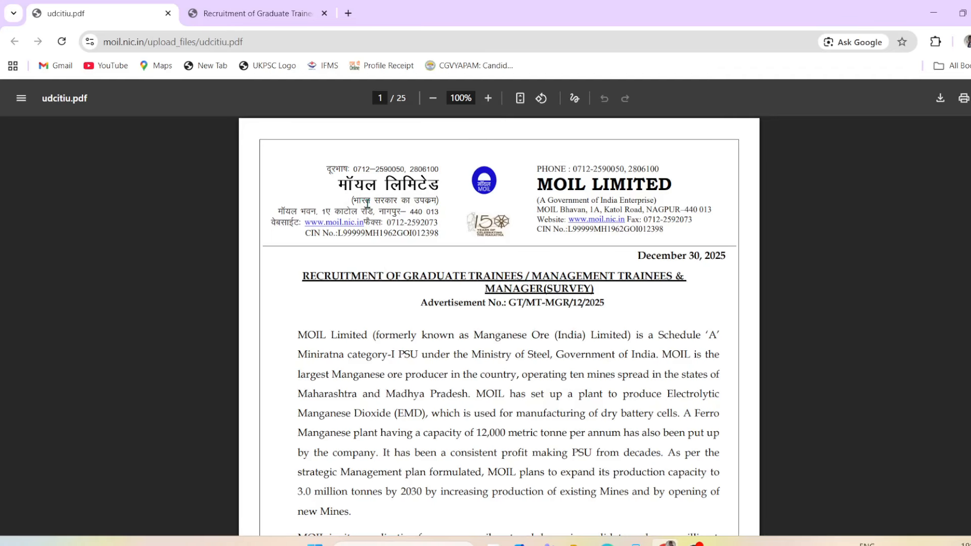
{"action": "scroll", "coordinate": [581, 394], "scroll_direction": "down", "scroll_amount": 1}
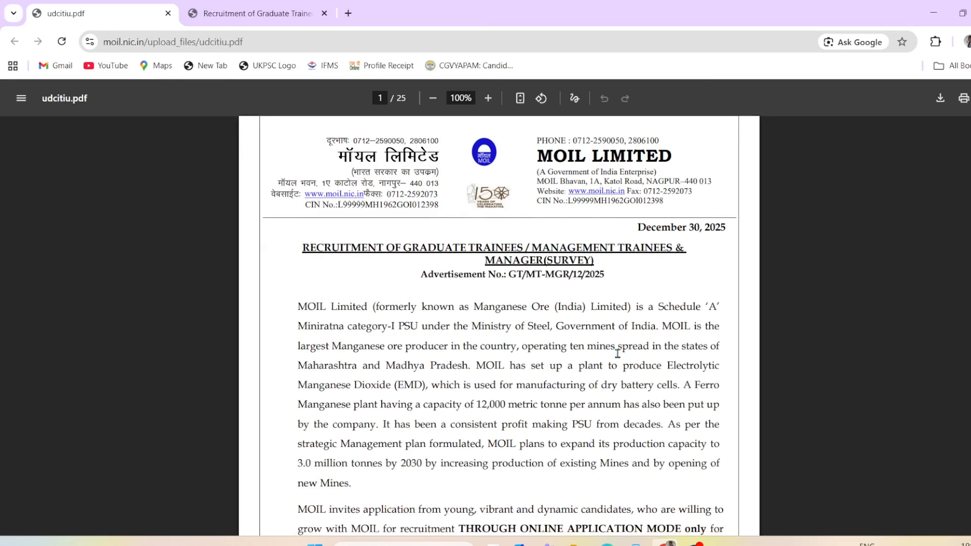
{"action": "scroll", "coordinate": [529, 359], "scroll_direction": "down", "scroll_amount": 5}
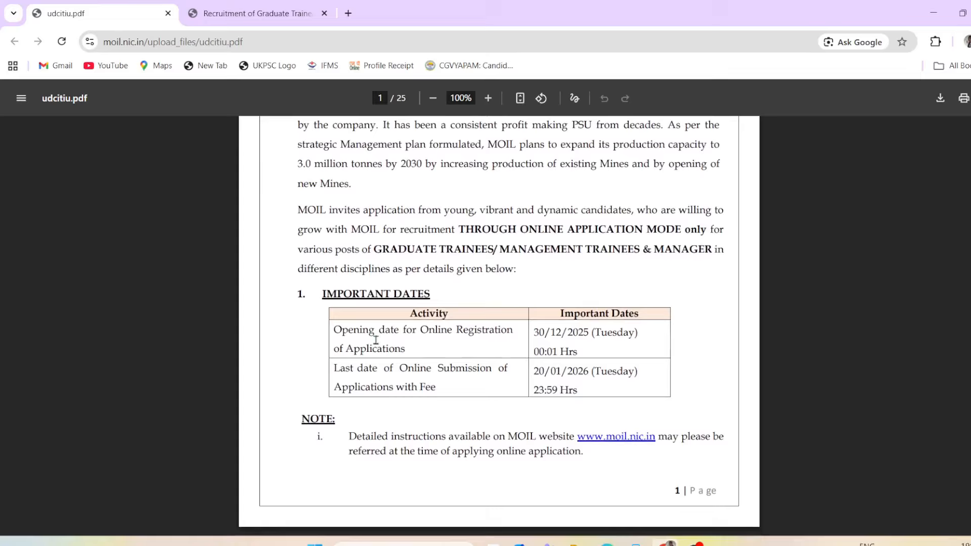
{"action": "left_click_drag", "start_coordinate": [372, 331], "coordinate": [589, 334]}
{"action": "left_click_drag", "start_coordinate": [519, 373], "coordinate": [553, 390]}
{"action": "left_click", "coordinate": [581, 334]}
{"action": "left_click_drag", "start_coordinate": [534, 333], "coordinate": [618, 335]}
{"action": "scroll", "coordinate": [777, 398], "scroll_direction": "down", "scroll_amount": 8}
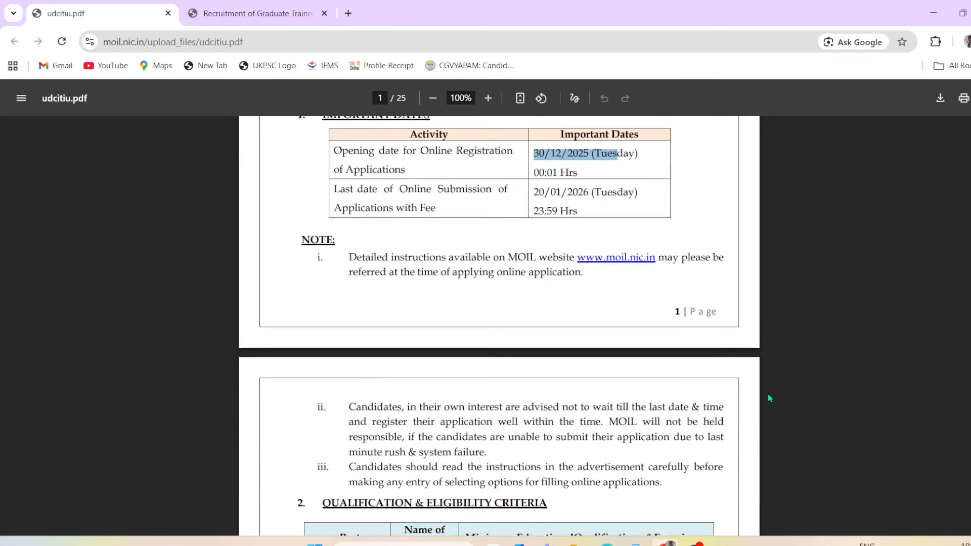
{"action": "scroll", "coordinate": [767, 398], "scroll_direction": "down", "scroll_amount": 1}
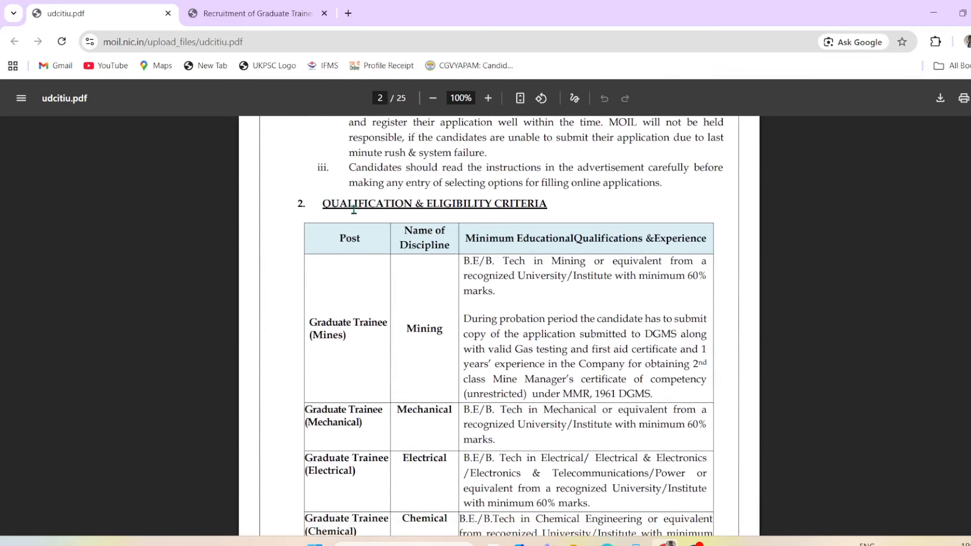
Step: Highlight the Graduate Trainee (Mines) qualification and Mining degree requirements in the eligibility table
{"action": "left_click_drag", "start_coordinate": [331, 204], "coordinate": [627, 210]}
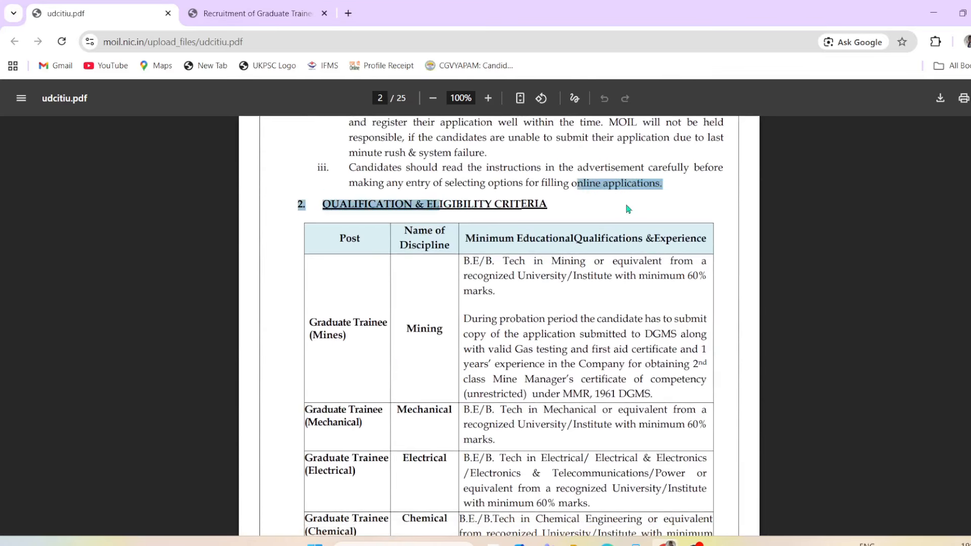
{"action": "left_click", "coordinate": [245, 327]}
{"action": "scroll", "coordinate": [466, 440], "scroll_direction": "down", "scroll_amount": 1}
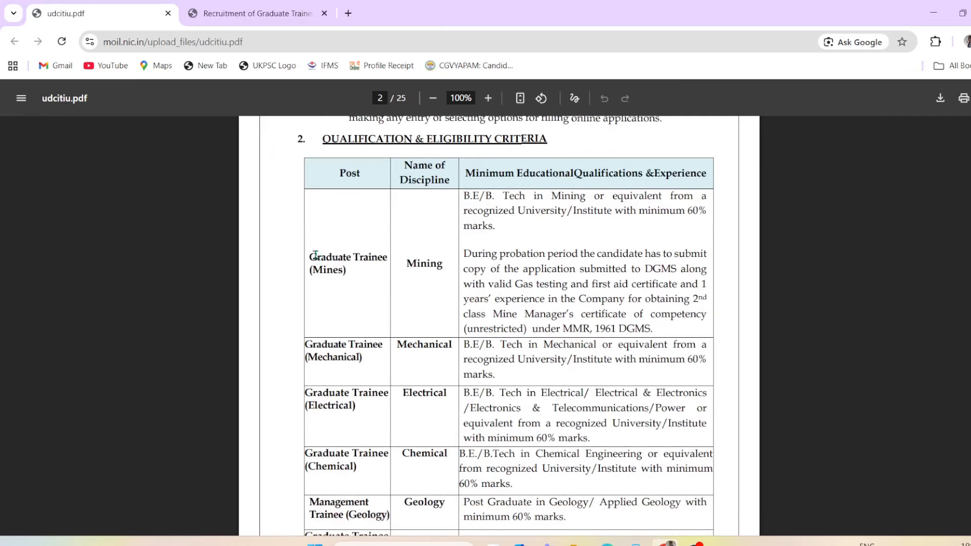
{"action": "left_click_drag", "start_coordinate": [316, 255], "coordinate": [363, 256]}
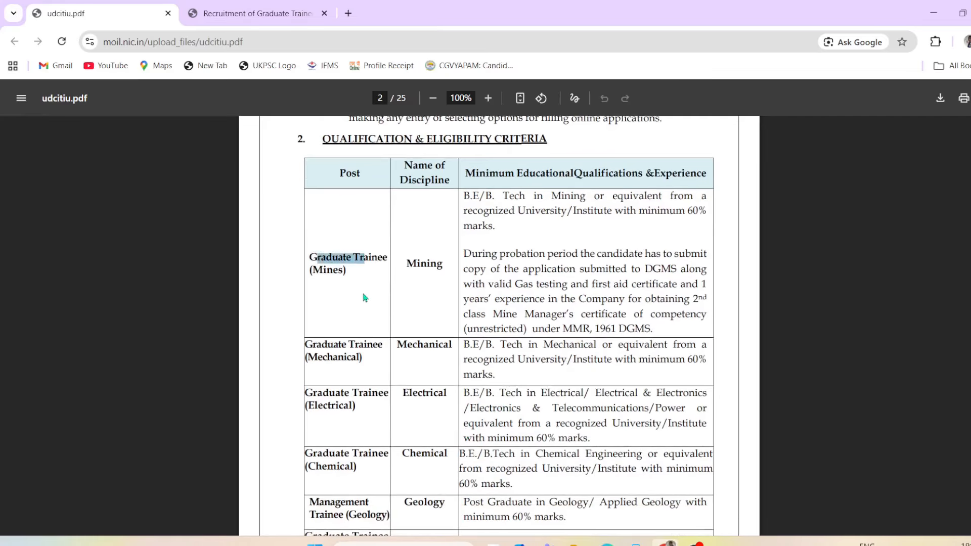
{"action": "left_click", "coordinate": [346, 283]}
{"action": "left_click_drag", "start_coordinate": [315, 259], "coordinate": [391, 262]}
{"action": "left_click_drag", "start_coordinate": [321, 274], "coordinate": [358, 285]}
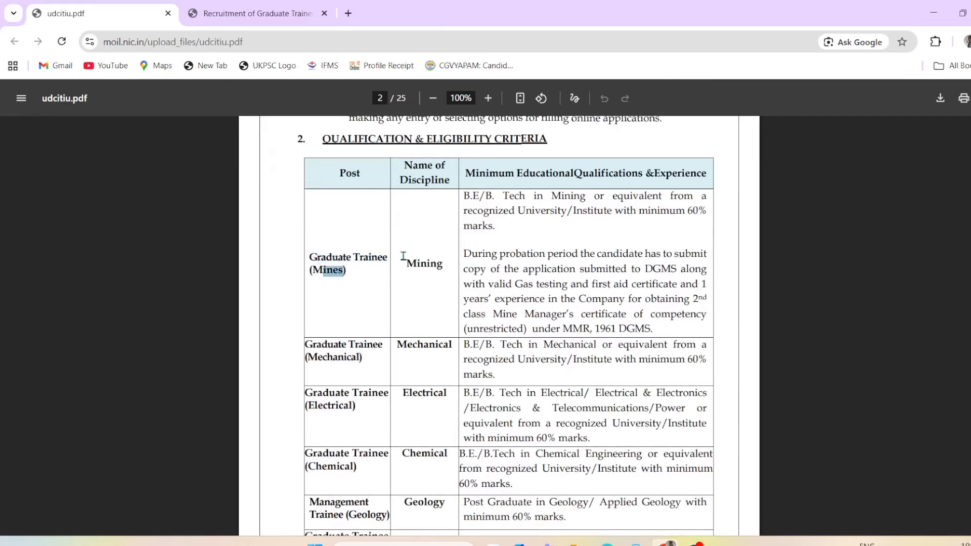
{"action": "left_click_drag", "start_coordinate": [404, 259], "coordinate": [438, 265]}
{"action": "left_click_drag", "start_coordinate": [479, 176], "coordinate": [547, 177]}
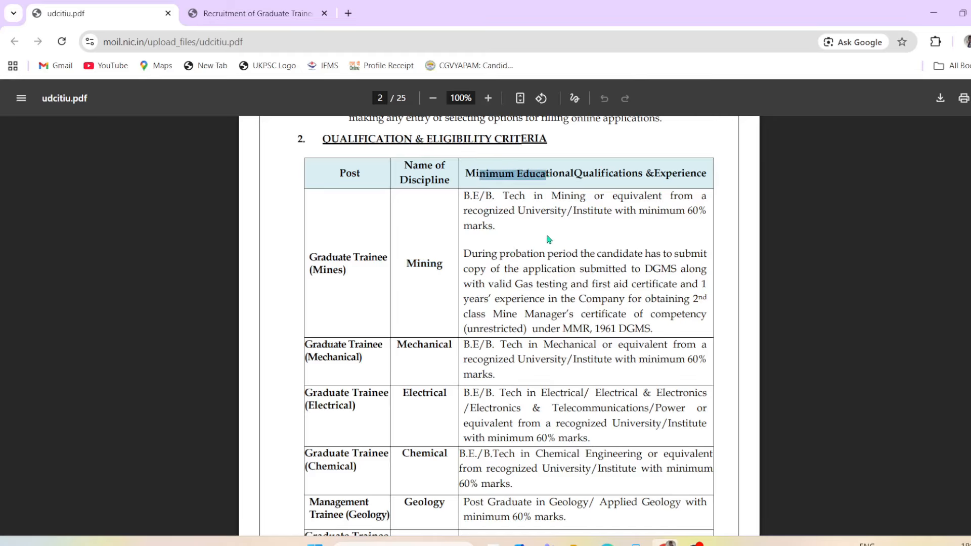
{"action": "left_click", "coordinate": [496, 219]}
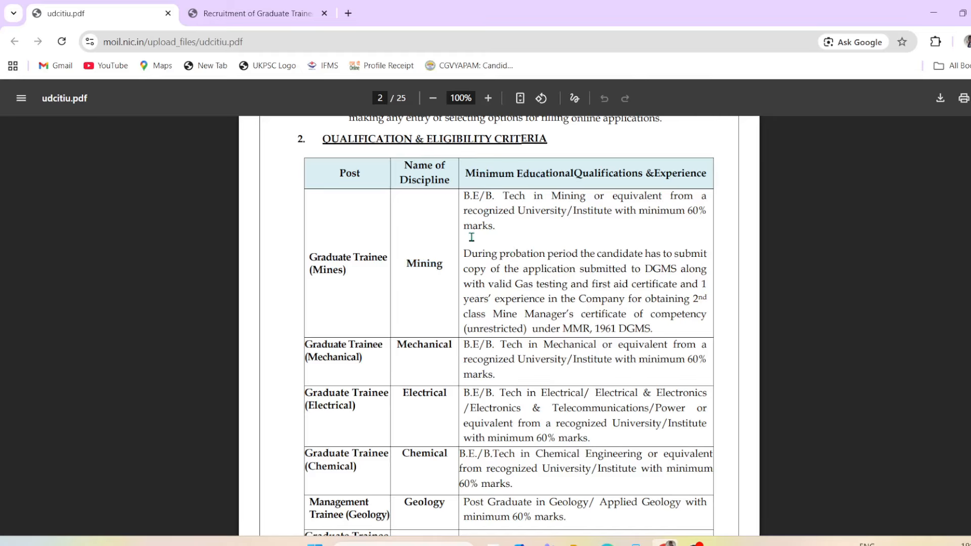
{"action": "left_click_drag", "start_coordinate": [464, 196], "coordinate": [571, 207]}
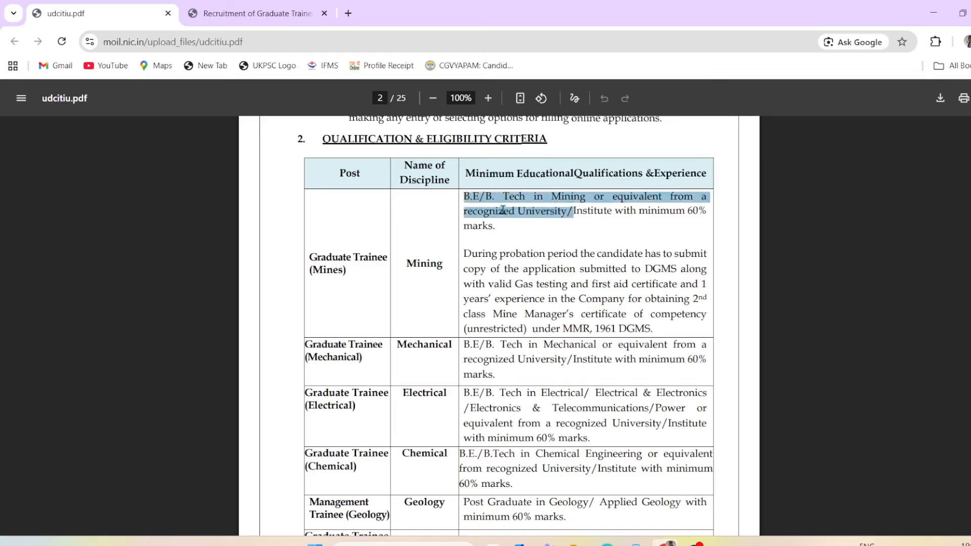
{"action": "double_click", "coordinate": [563, 221]}
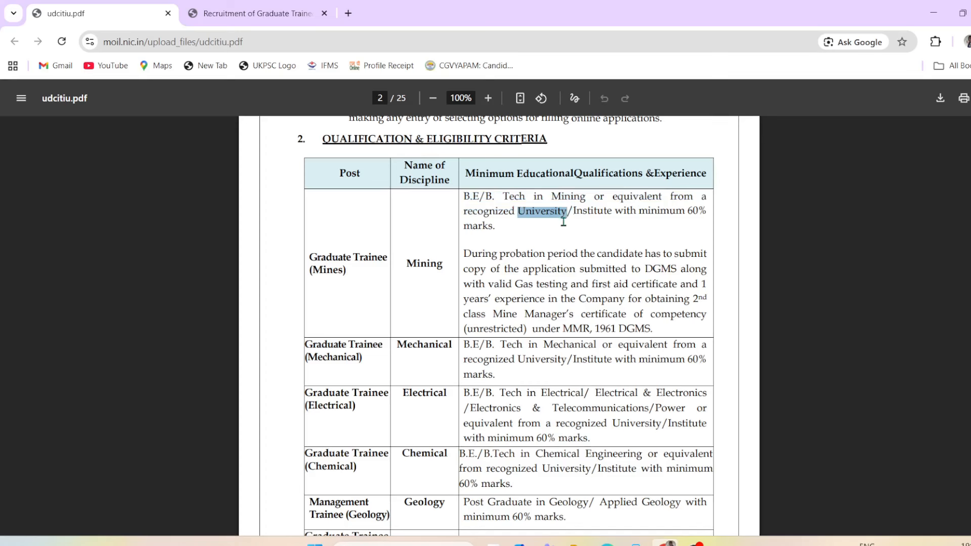
{"action": "left_click_drag", "start_coordinate": [417, 268], "coordinate": [710, 261]}
{"action": "left_click", "coordinate": [657, 294]}
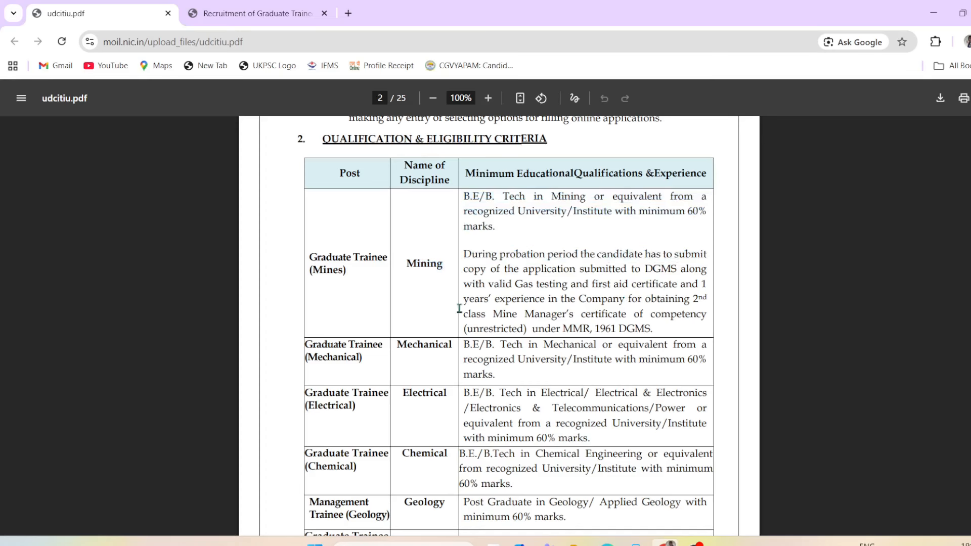
Step: Highlight the Mechanical and Chemical post rows in the eligibility table
{"action": "scroll", "coordinate": [407, 390], "scroll_direction": "down", "scroll_amount": 1}
{"action": "left_click_drag", "start_coordinate": [312, 324], "coordinate": [357, 336]}
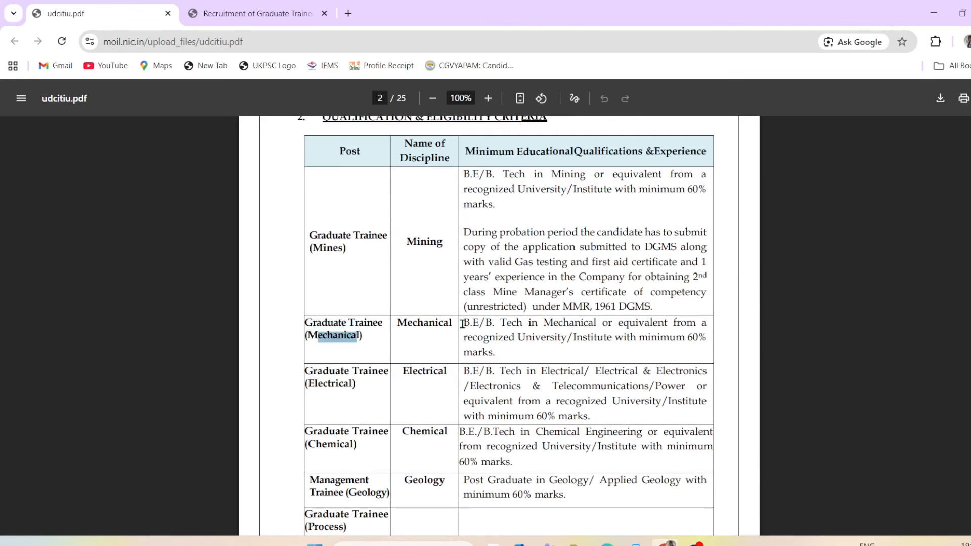
{"action": "left_click_drag", "start_coordinate": [462, 324], "coordinate": [680, 329]}
{"action": "scroll", "coordinate": [678, 337], "scroll_direction": "down", "scroll_amount": 1}
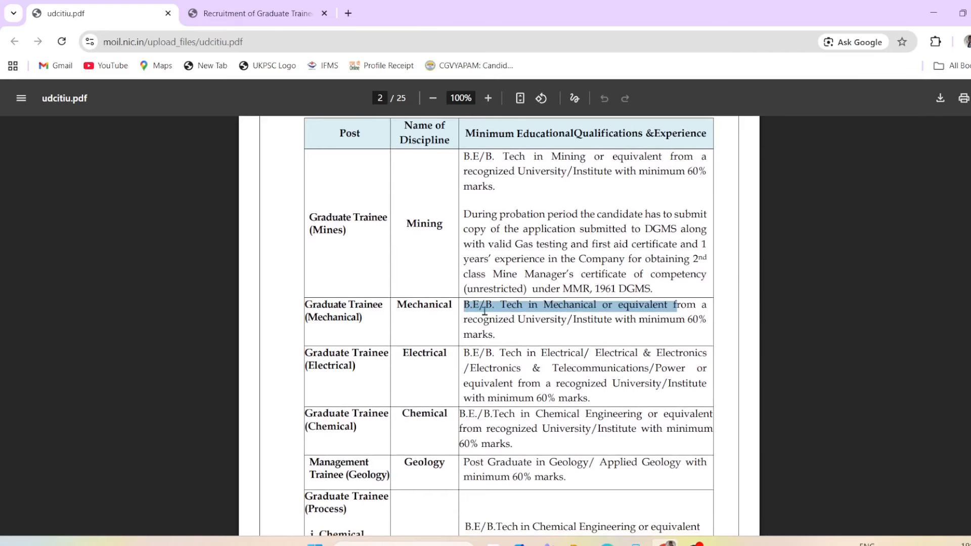
{"action": "left_click_drag", "start_coordinate": [397, 305], "coordinate": [449, 304]}
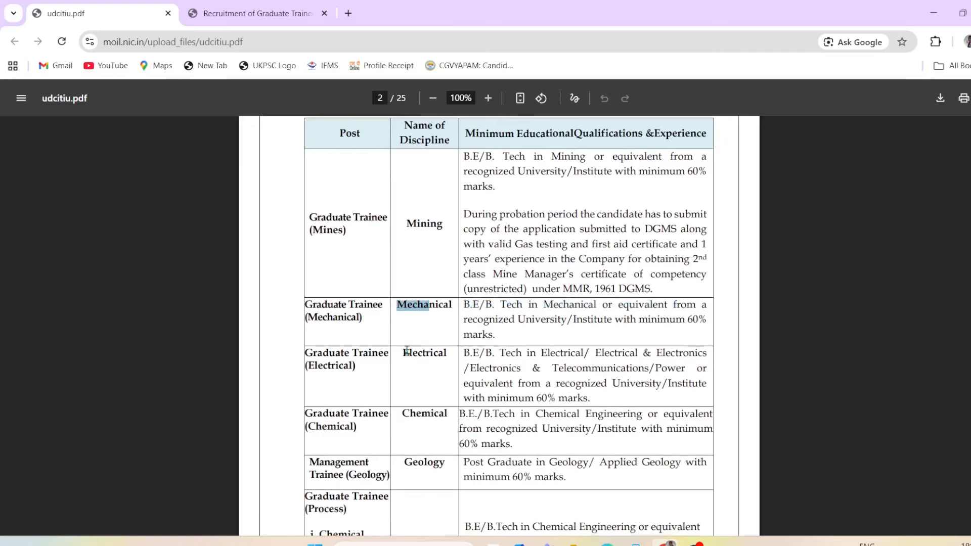
{"action": "scroll", "coordinate": [407, 350], "scroll_direction": "down", "scroll_amount": 1}
{"action": "left_click_drag", "start_coordinate": [369, 346], "coordinate": [368, 356]}
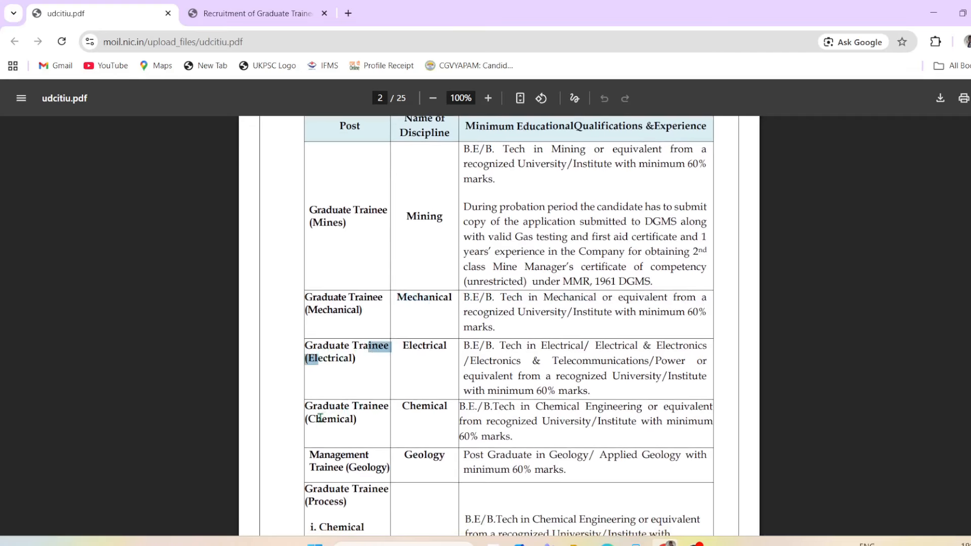
{"action": "left_click_drag", "start_coordinate": [317, 419], "coordinate": [379, 428]}
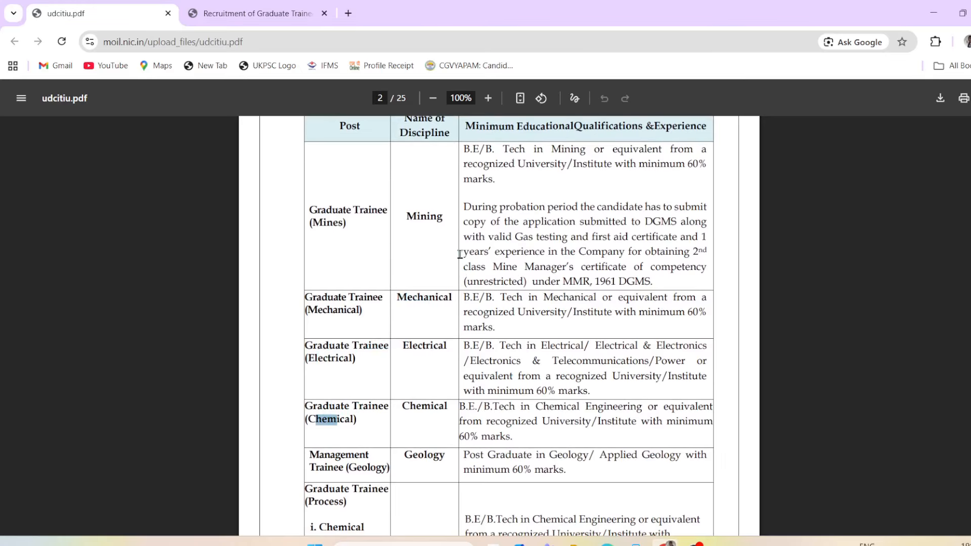
{"action": "left_click_drag", "start_coordinate": [479, 223], "coordinate": [576, 423]}
{"action": "left_click", "coordinate": [576, 321]}
Step: Scroll past the Materials qualification to the page 5 Tentative Vacancy table showing 67 posts
{"action": "scroll", "coordinate": [592, 429], "scroll_direction": "down", "scroll_amount": 1}
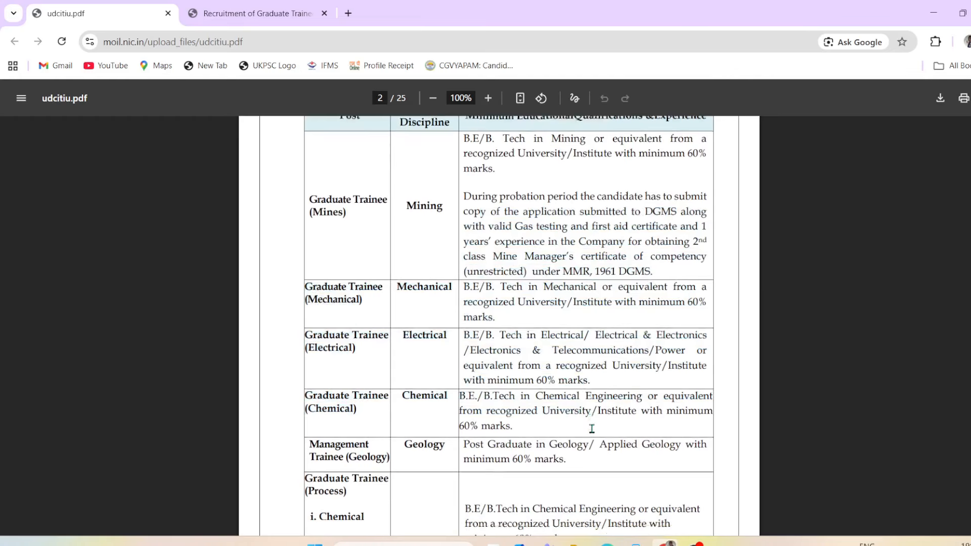
{"action": "scroll", "coordinate": [557, 425], "scroll_direction": "down", "scroll_amount": 2}
{"action": "scroll", "coordinate": [544, 420], "scroll_direction": "down", "scroll_amount": 1}
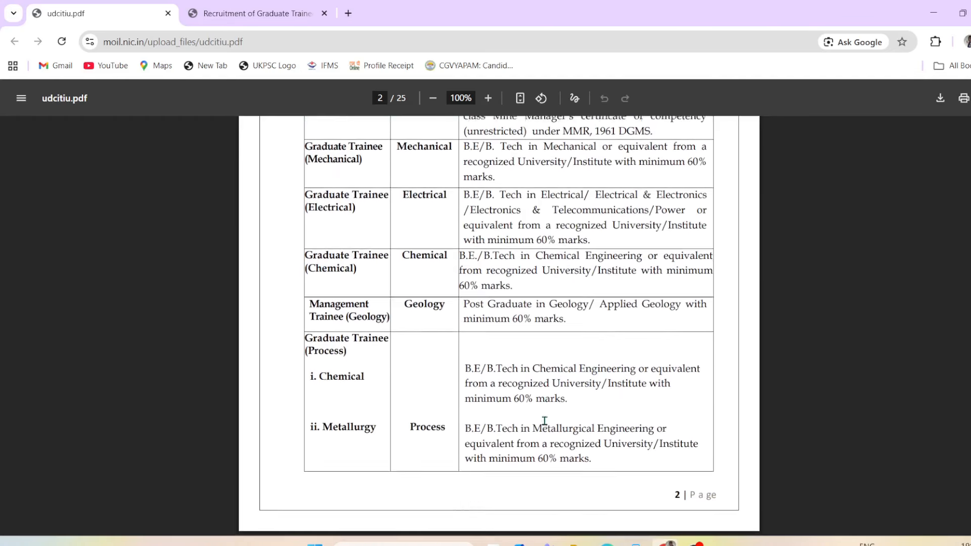
{"action": "scroll", "coordinate": [544, 421], "scroll_direction": "down", "scroll_amount": 1}
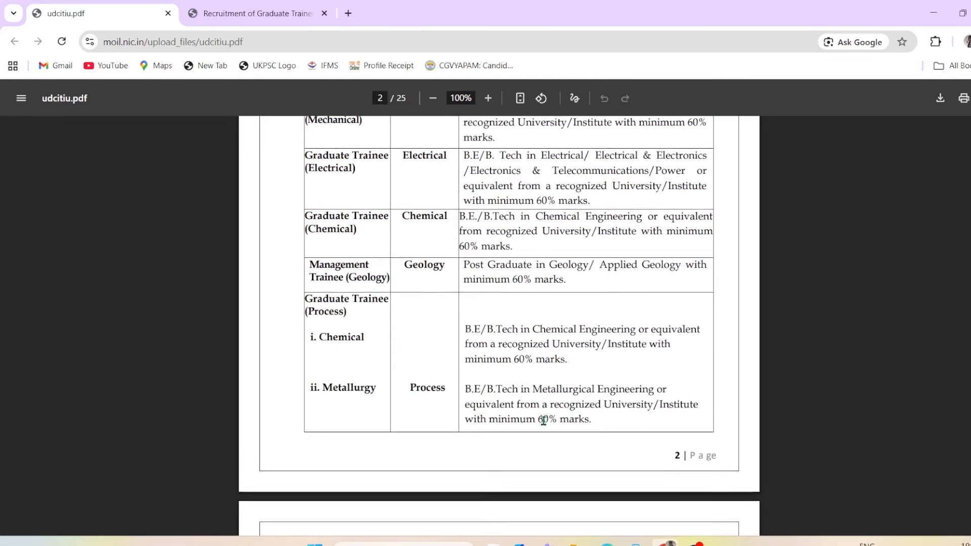
{"action": "scroll", "coordinate": [544, 423], "scroll_direction": "down", "scroll_amount": 4}
{"action": "scroll", "coordinate": [544, 424], "scroll_direction": "down", "scroll_amount": 1}
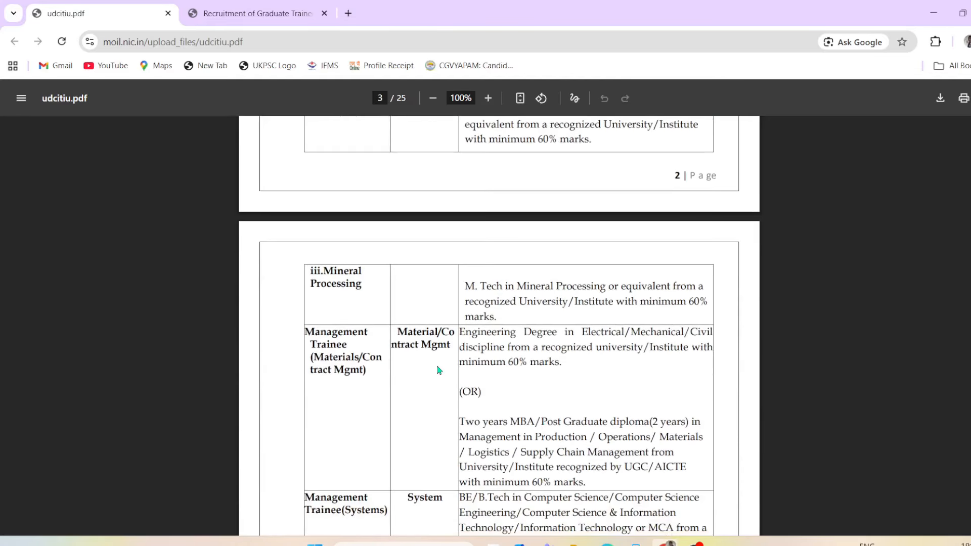
{"action": "scroll", "coordinate": [514, 380], "scroll_direction": "down", "scroll_amount": 3}
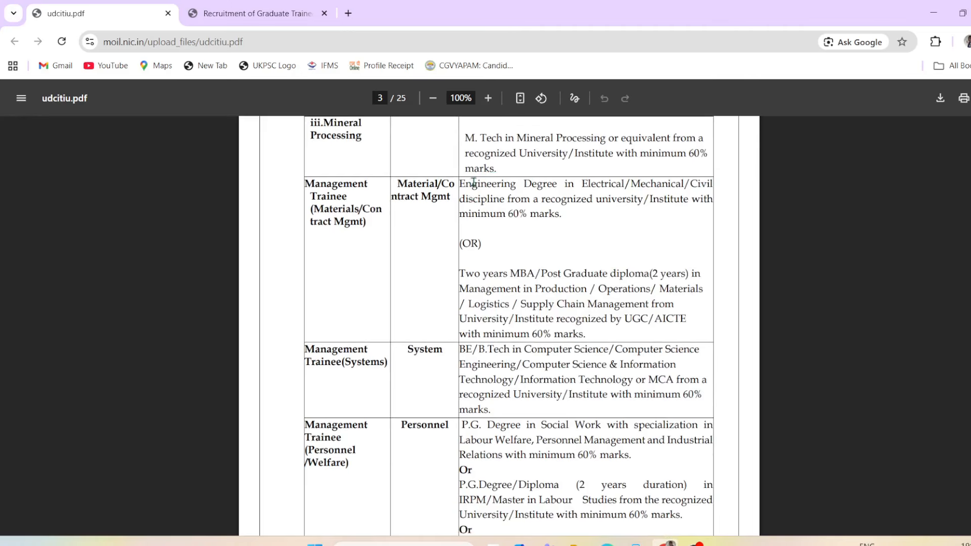
{"action": "left_click_drag", "start_coordinate": [474, 182], "coordinate": [347, 267]}
{"action": "left_click", "coordinate": [347, 267]}
{"action": "scroll", "coordinate": [288, 288], "scroll_direction": "down", "scroll_amount": 3}
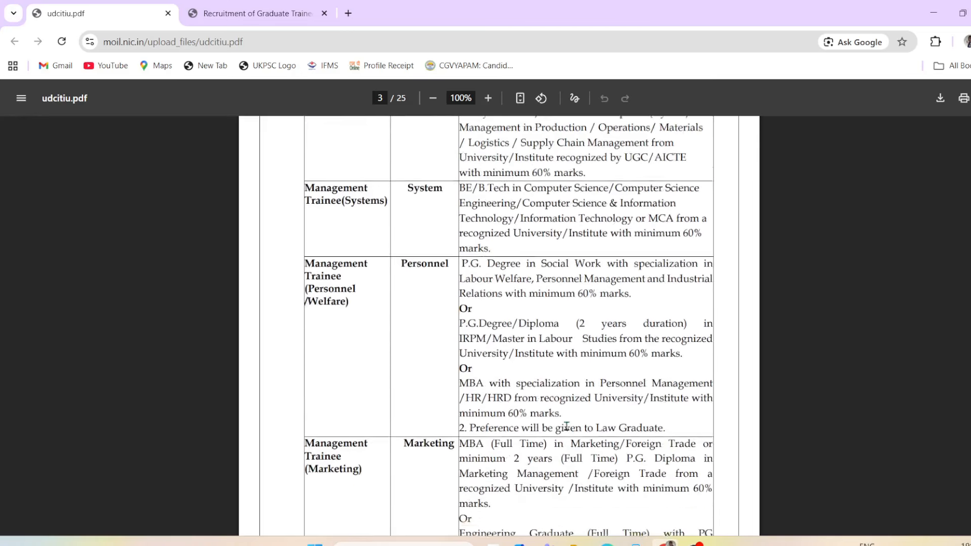
{"action": "scroll", "coordinate": [566, 426], "scroll_direction": "down", "scroll_amount": 8}
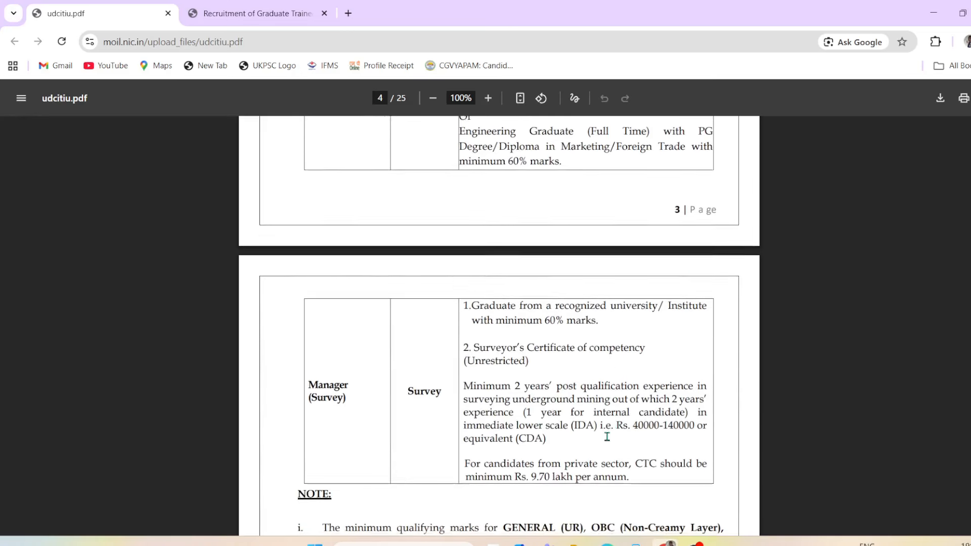
{"action": "scroll", "coordinate": [606, 437], "scroll_direction": "down", "scroll_amount": 6}
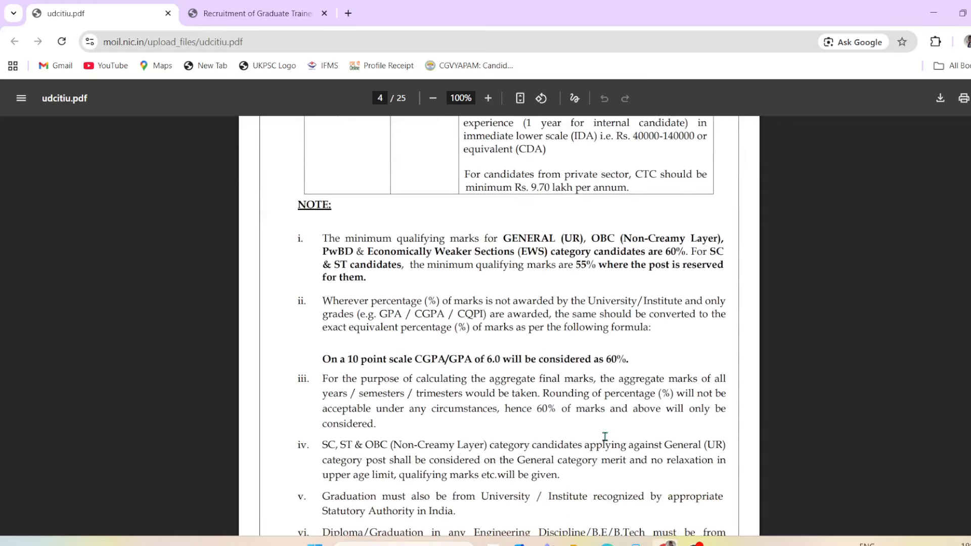
{"action": "scroll", "coordinate": [603, 436], "scroll_direction": "down", "scroll_amount": 9}
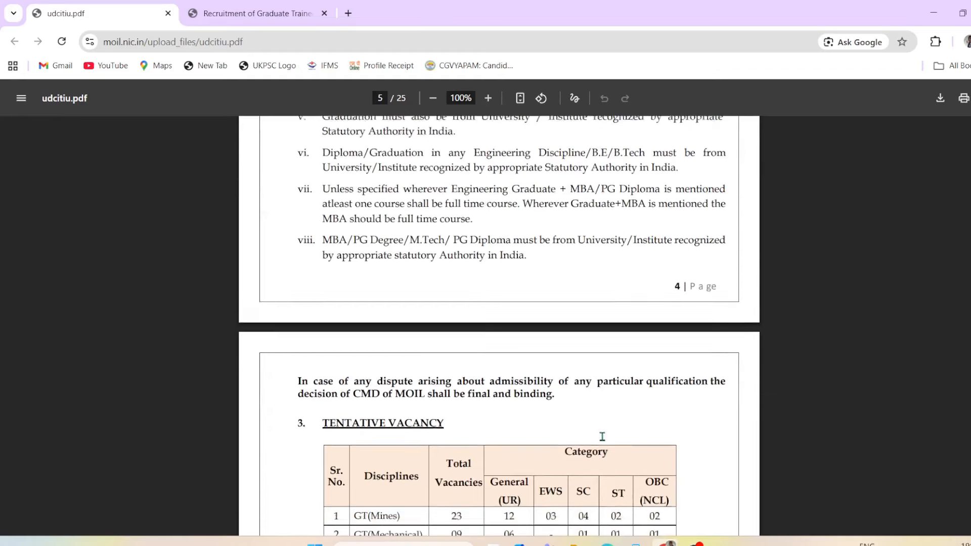
{"action": "scroll", "coordinate": [494, 396], "scroll_direction": "down", "scroll_amount": 3}
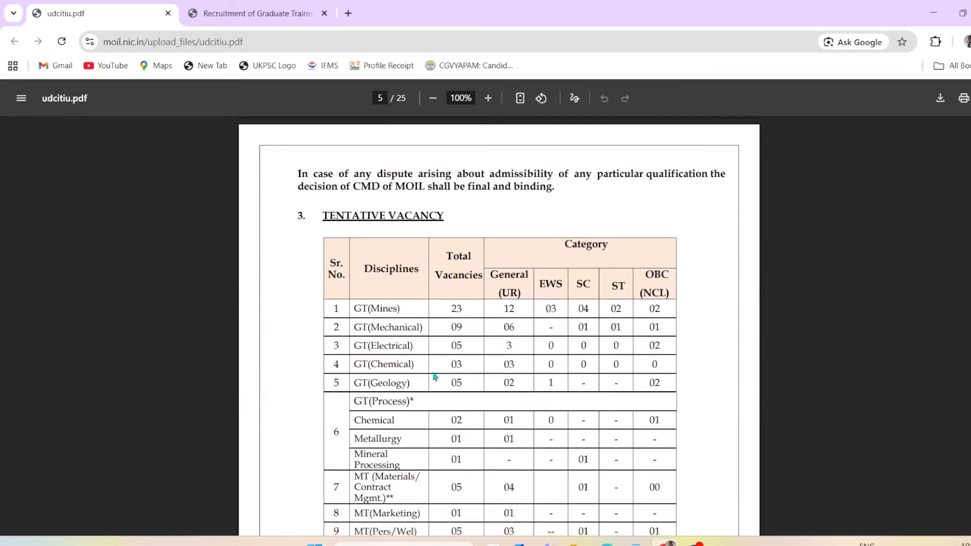
{"action": "scroll", "coordinate": [434, 377], "scroll_direction": "down", "scroll_amount": 1}
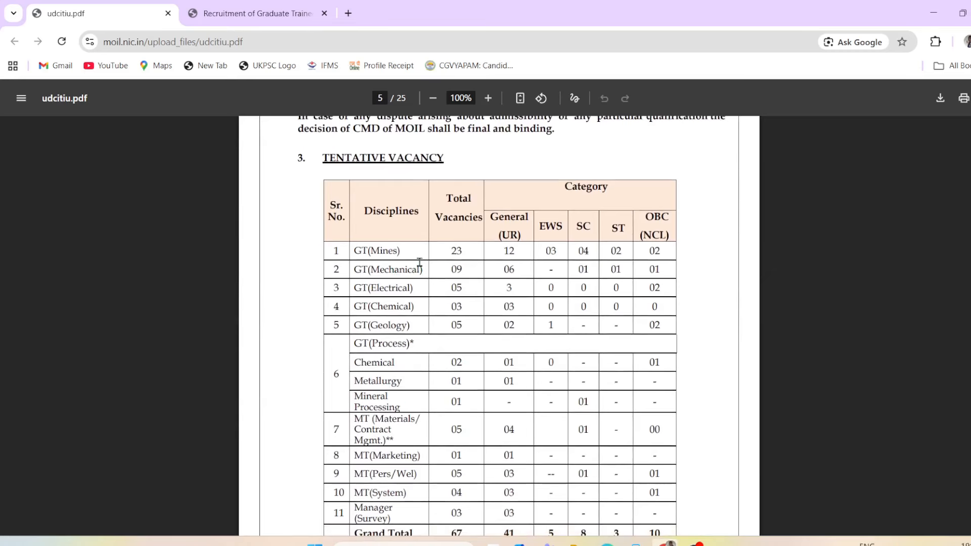
Step: Highlight the GT(Mines), Electrical, Mechanical and Chemical vacancy rows and the grand total of 67
{"action": "left_click_drag", "start_coordinate": [370, 251], "coordinate": [646, 250]}
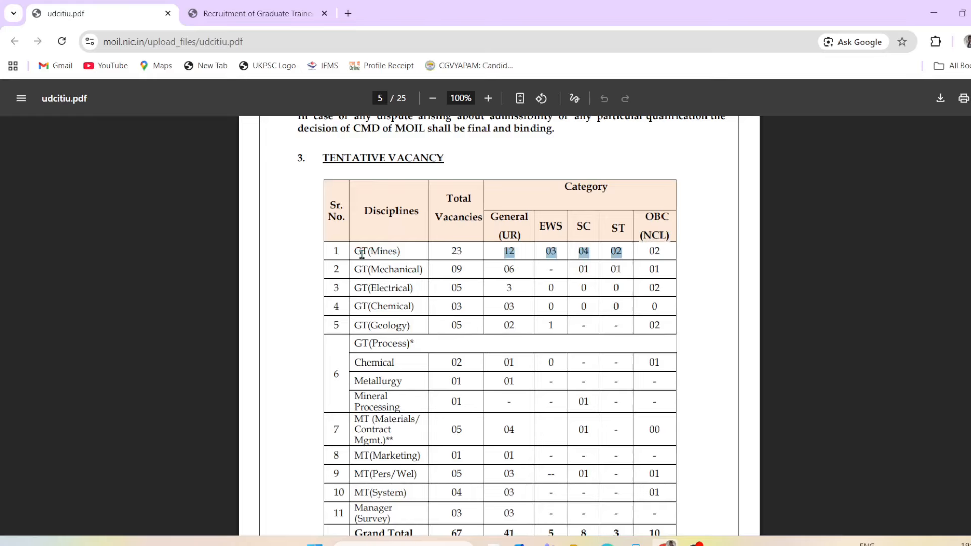
{"action": "left_click_drag", "start_coordinate": [361, 253], "coordinate": [658, 255]}
{"action": "left_click", "coordinate": [538, 294]}
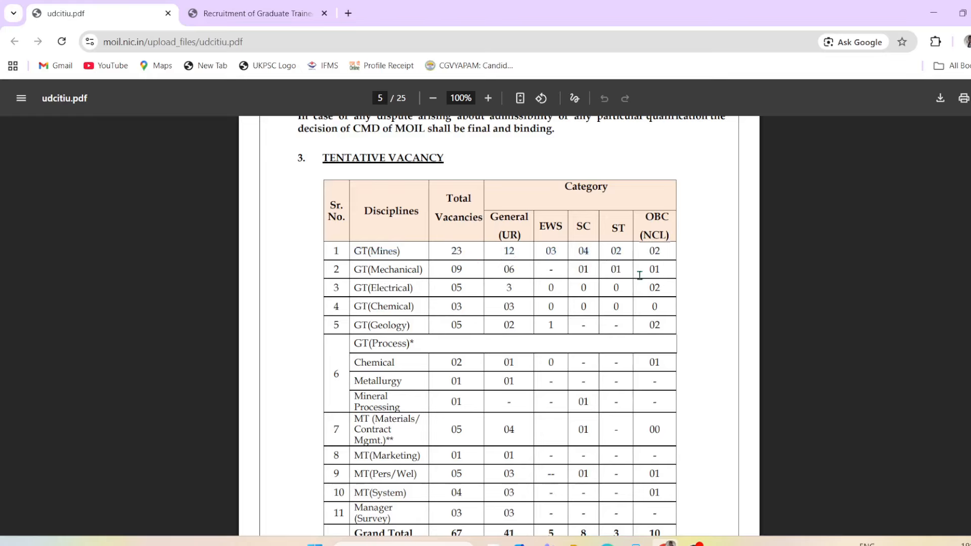
{"action": "left_click_drag", "start_coordinate": [378, 272], "coordinate": [405, 289]}
{"action": "left_click_drag", "start_coordinate": [466, 267], "coordinate": [570, 310]}
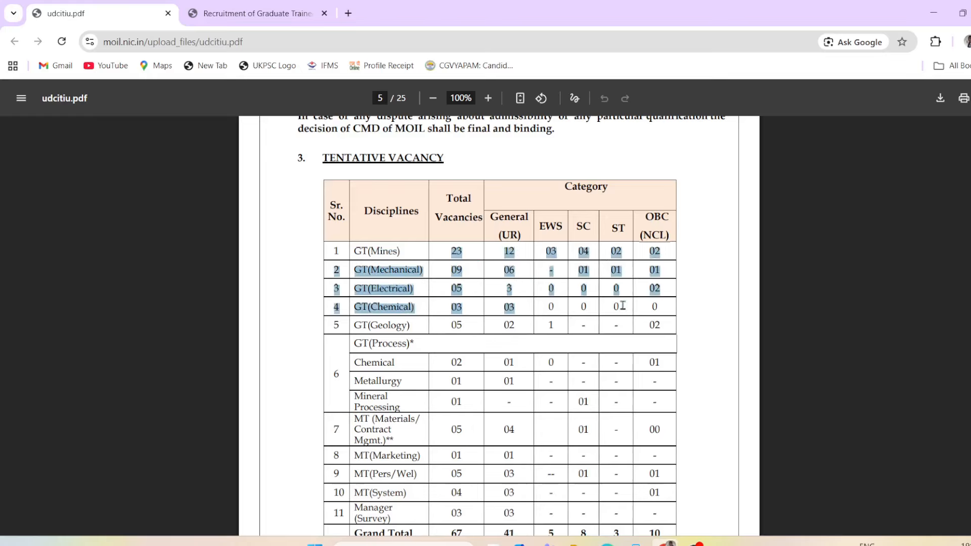
{"action": "left_click", "coordinate": [578, 310]}
{"action": "scroll", "coordinate": [509, 359], "scroll_direction": "down", "scroll_amount": 2}
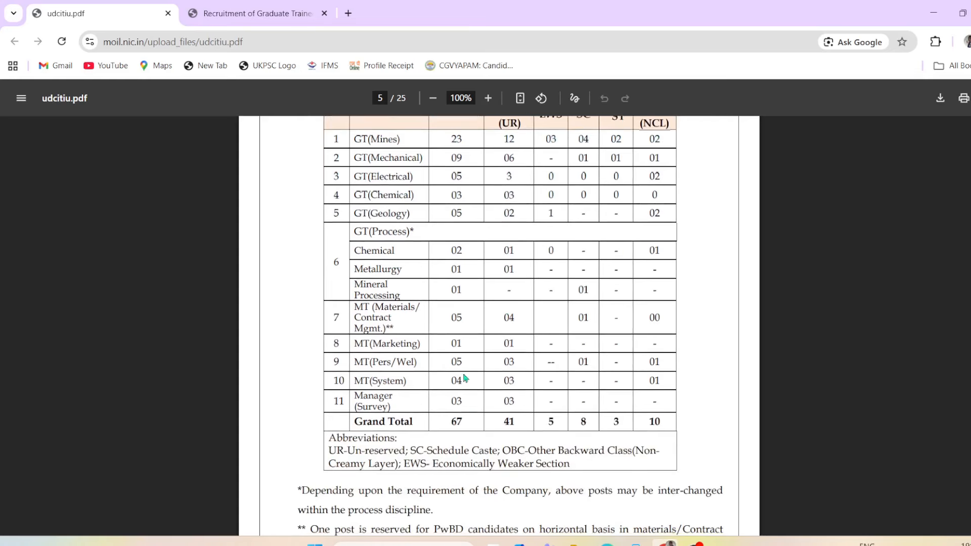
{"action": "scroll", "coordinate": [578, 425], "scroll_direction": "down", "scroll_amount": 1}
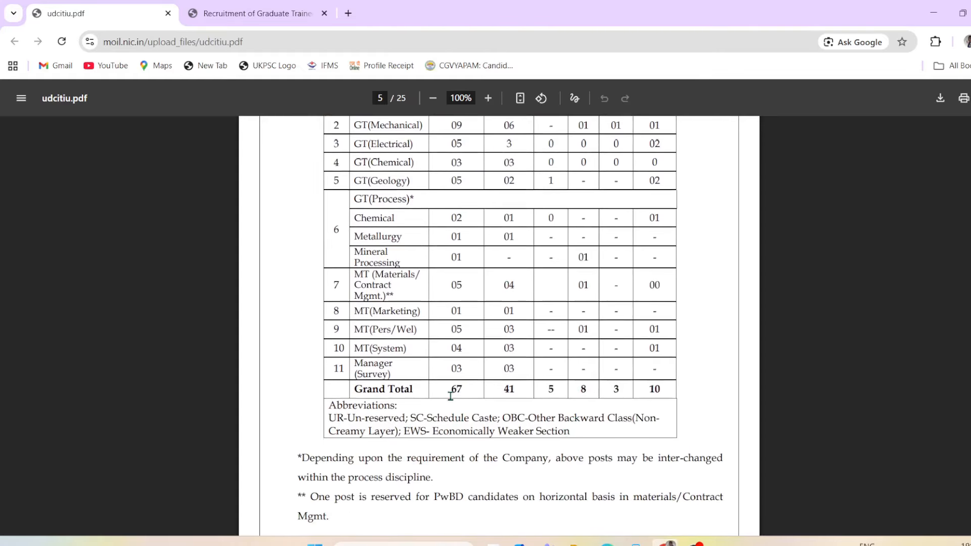
{"action": "double_click", "coordinate": [454, 393]}
{"action": "scroll", "coordinate": [515, 423], "scroll_direction": "down", "scroll_amount": 8}
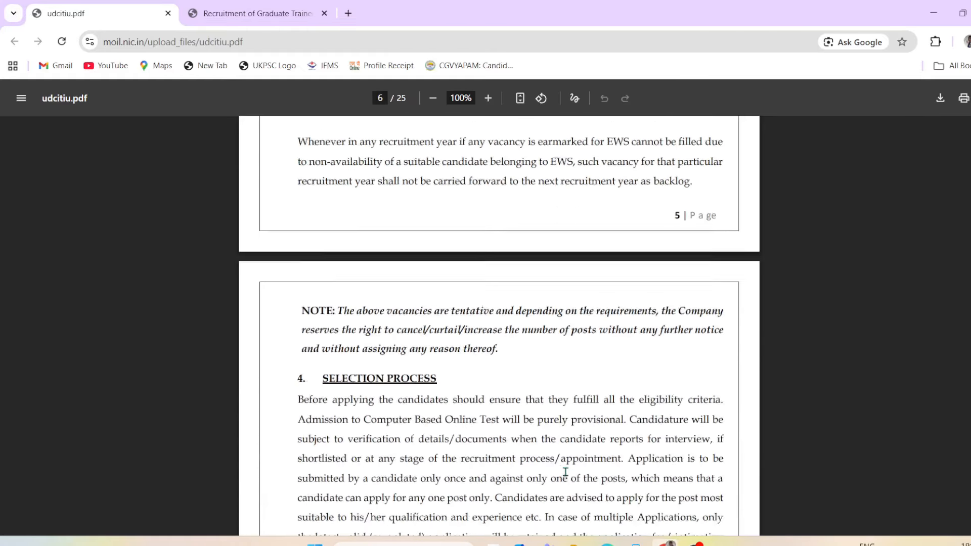
{"action": "scroll", "coordinate": [565, 472], "scroll_direction": "down", "scroll_amount": 4}
Step: Read further down and highlight the TEST CITIES note and its list of cities
{"action": "left_click_drag", "start_coordinate": [328, 215], "coordinate": [363, 214]}
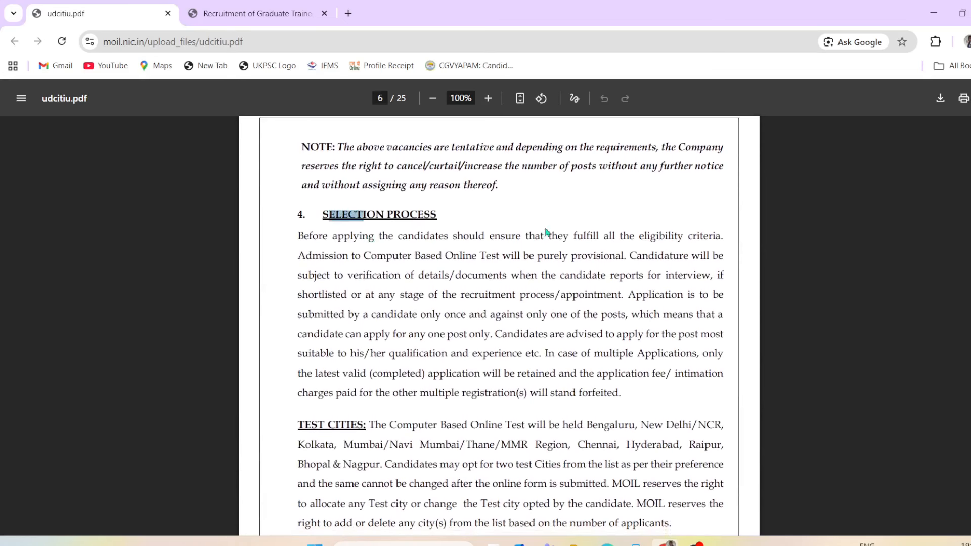
{"action": "left_click_drag", "start_coordinate": [378, 256], "coordinate": [498, 256]}
{"action": "scroll", "coordinate": [558, 283], "scroll_direction": "down", "scroll_amount": 2}
{"action": "scroll", "coordinate": [560, 286], "scroll_direction": "down", "scroll_amount": 1}
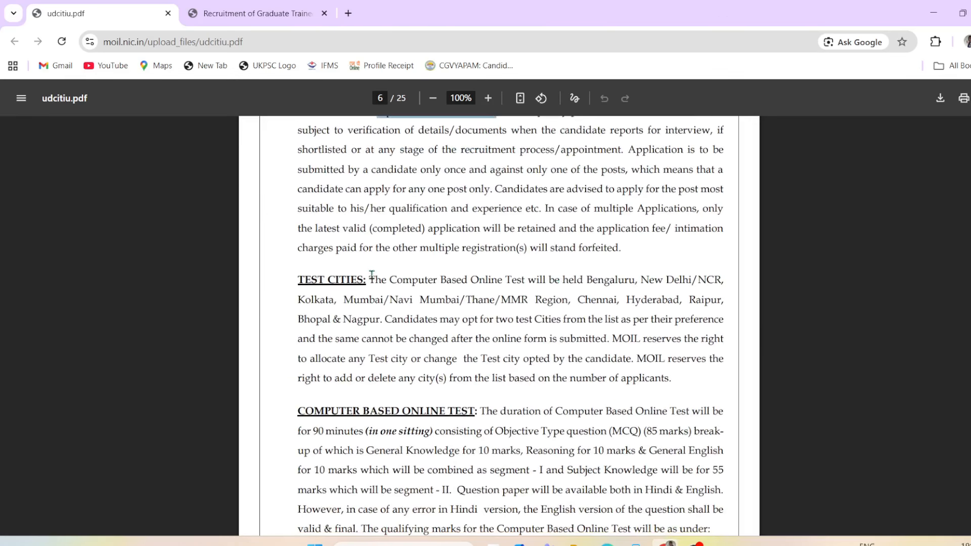
{"action": "left_click_drag", "start_coordinate": [307, 279], "coordinate": [458, 278]}
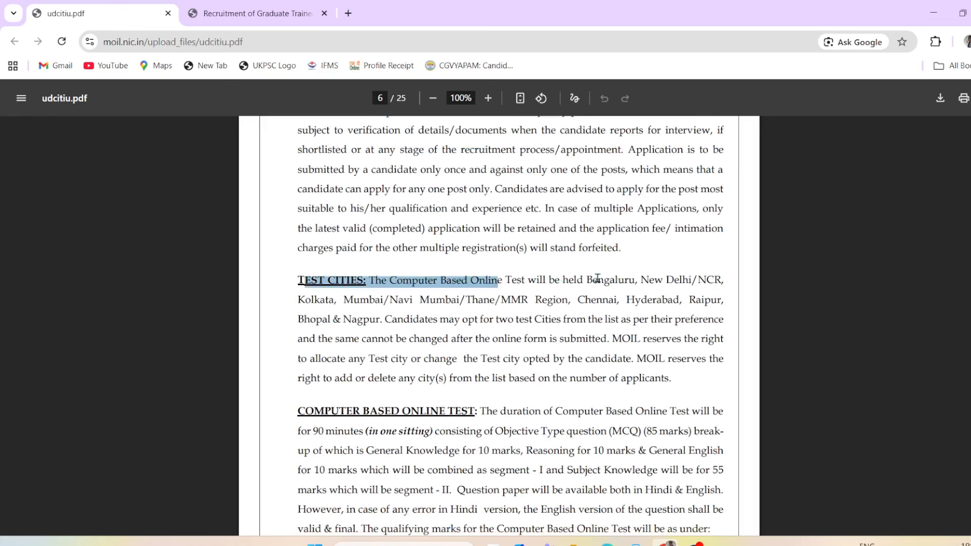
{"action": "left_click_drag", "start_coordinate": [615, 279], "coordinate": [725, 298]}
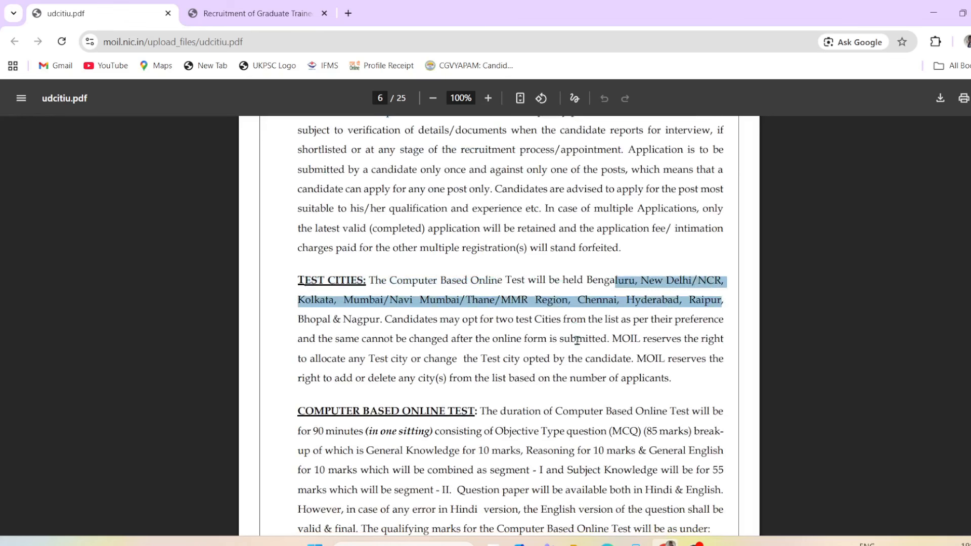
Step: Highlight the qualifying marks: 50% for General/EWS and 40% for SC/ST/PwBD/OBC(NCL)
{"action": "scroll", "coordinate": [573, 360], "scroll_direction": "down", "scroll_amount": 4}
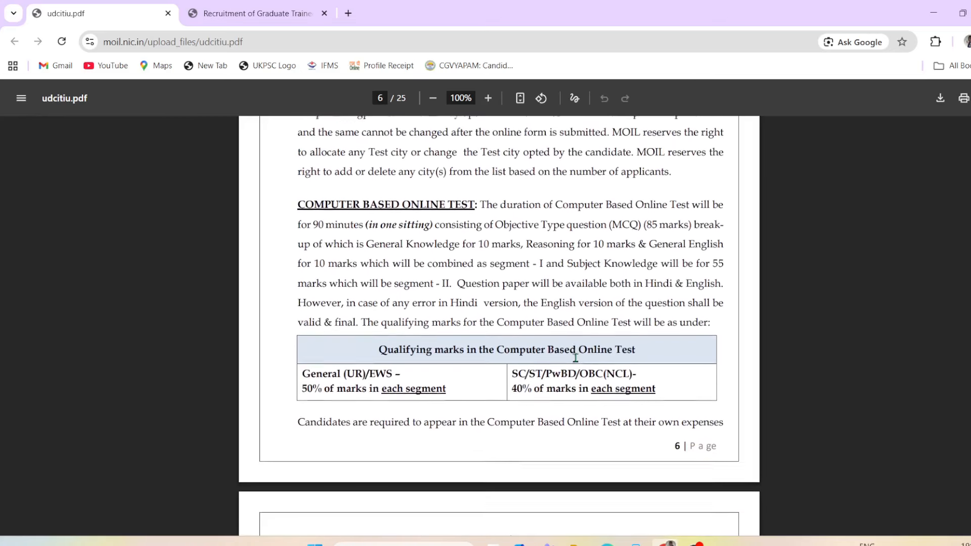
{"action": "left_click_drag", "start_coordinate": [379, 347], "coordinate": [495, 348]}
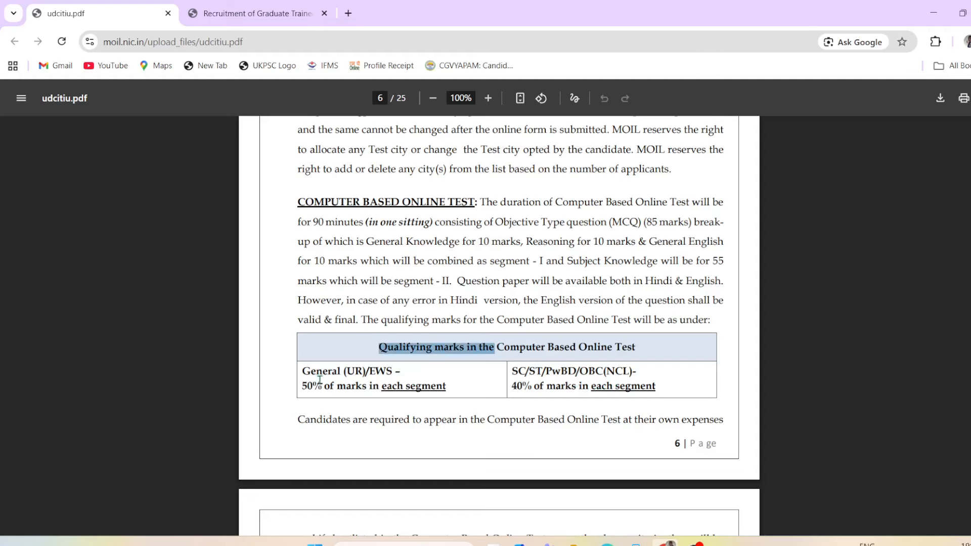
{"action": "left_click_drag", "start_coordinate": [307, 386], "coordinate": [415, 385]}
{"action": "left_click_drag", "start_coordinate": [517, 372], "coordinate": [658, 386]}
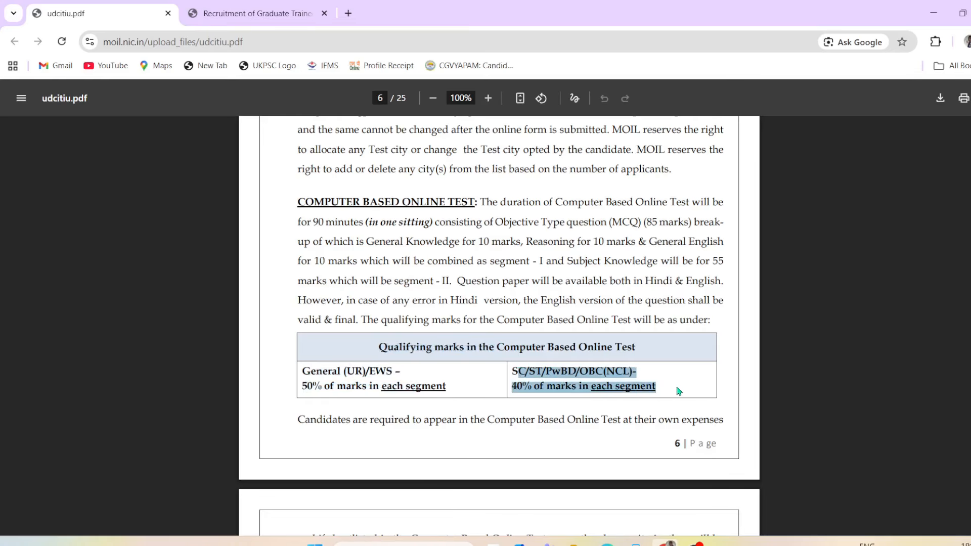
{"action": "left_click", "coordinate": [503, 408]}
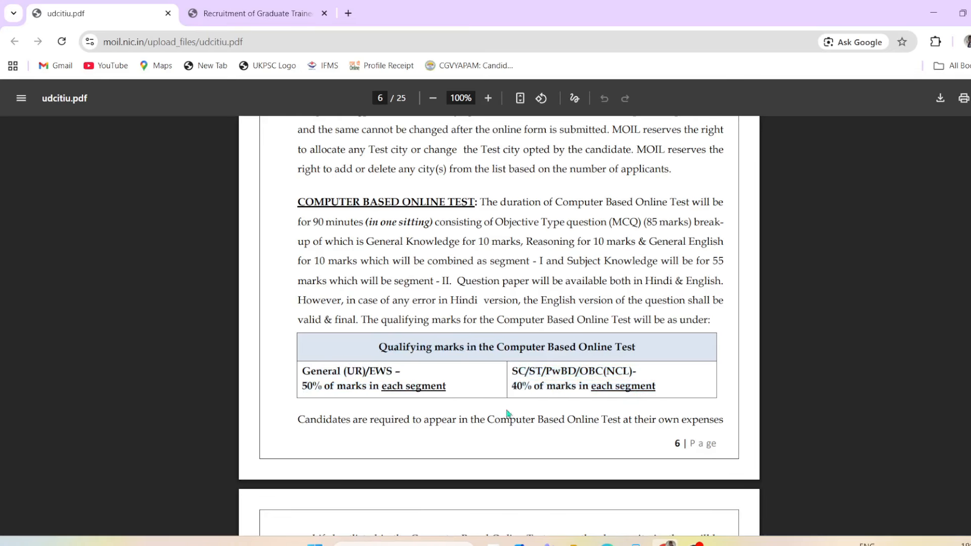
{"action": "scroll", "coordinate": [553, 434], "scroll_direction": "down", "scroll_amount": 6}
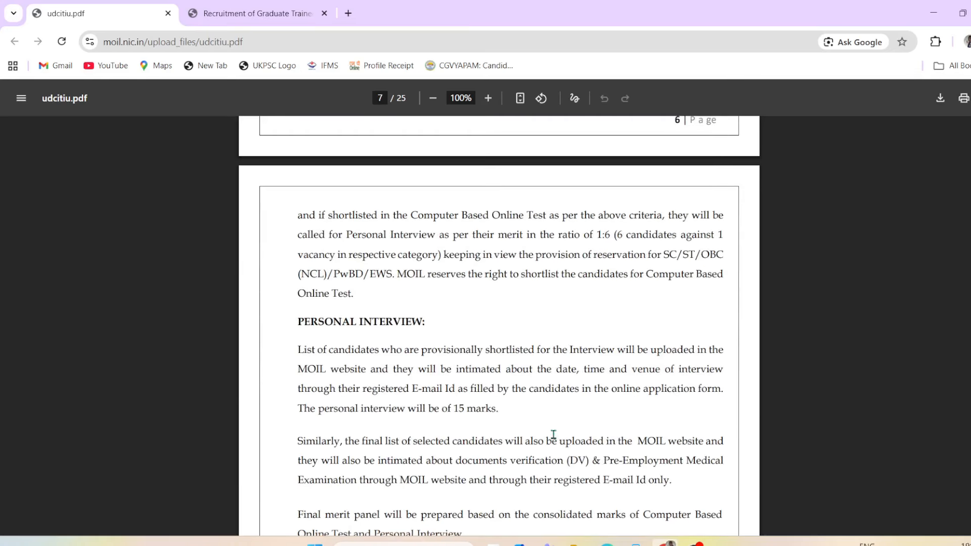
Step: Highlight the Rs.590 fee for General, EWS and OBC and the SC/ST/PwBD/EXS exemption
{"action": "scroll", "coordinate": [553, 434], "scroll_direction": "down", "scroll_amount": 1}
{"action": "scroll", "coordinate": [670, 317], "scroll_direction": "down", "scroll_amount": 2}
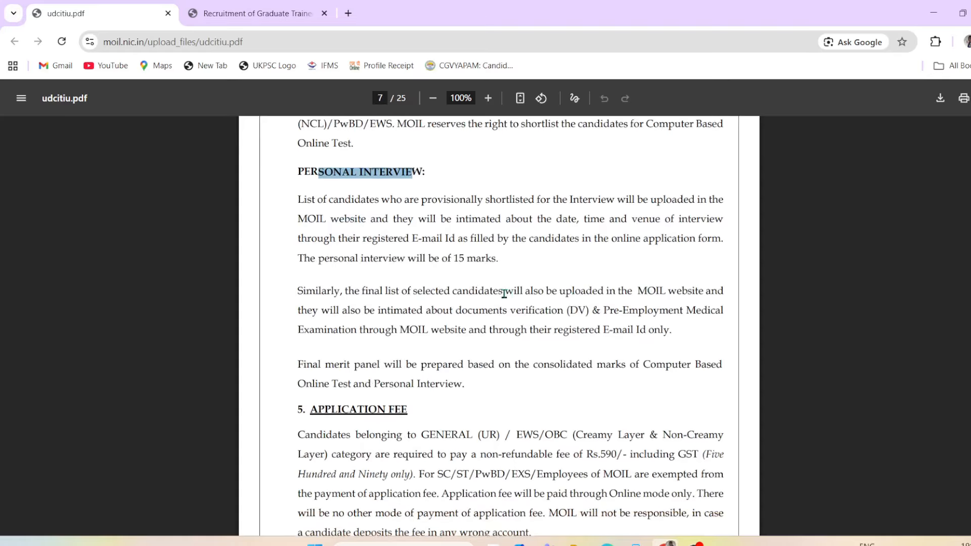
{"action": "scroll", "coordinate": [602, 352], "scroll_direction": "down", "scroll_amount": 4}
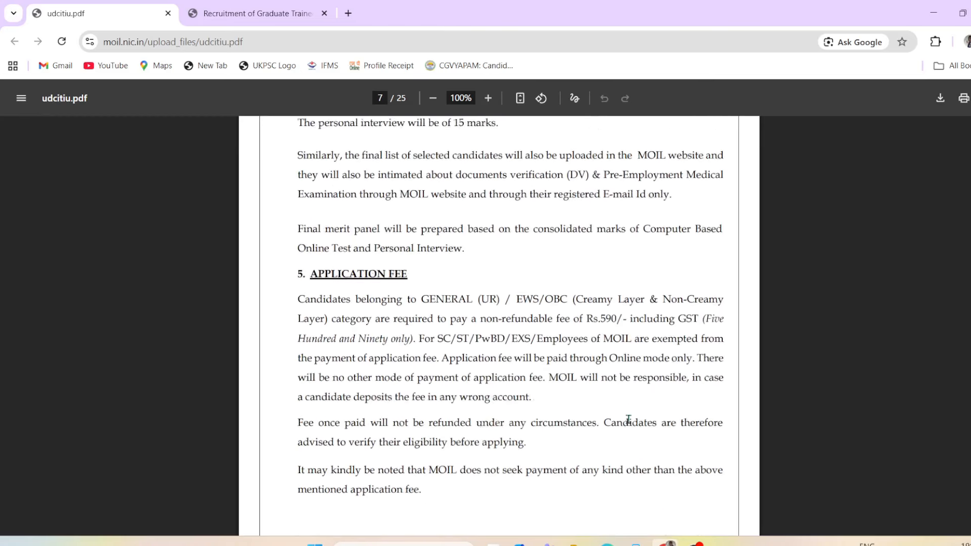
{"action": "left_click_drag", "start_coordinate": [317, 243], "coordinate": [474, 243]}
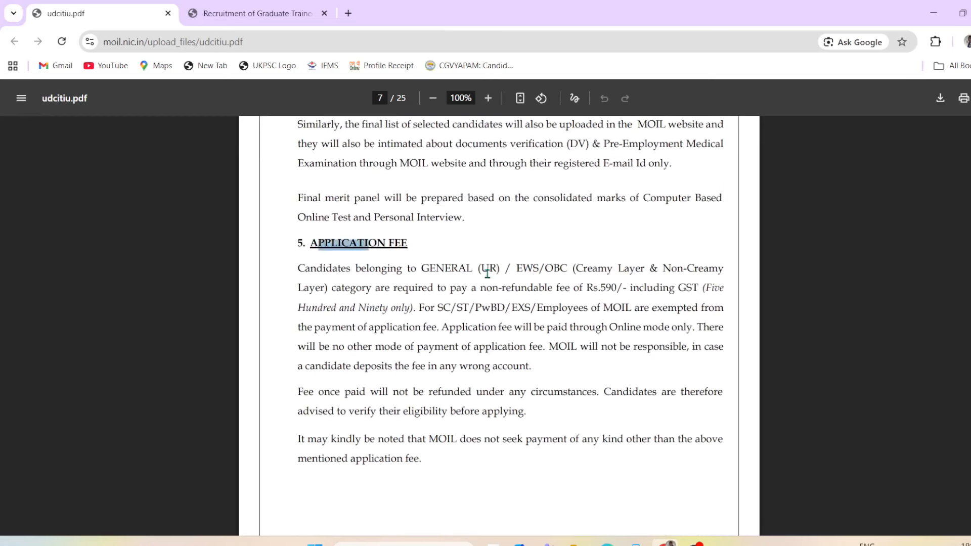
{"action": "left_click_drag", "start_coordinate": [408, 269], "coordinate": [618, 295]}
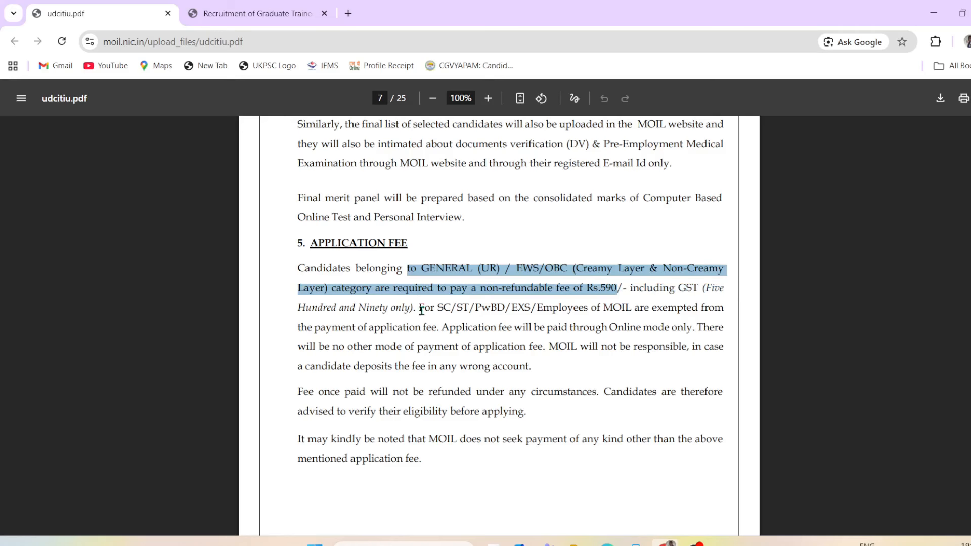
{"action": "left_click_drag", "start_coordinate": [421, 310], "coordinate": [699, 311]}
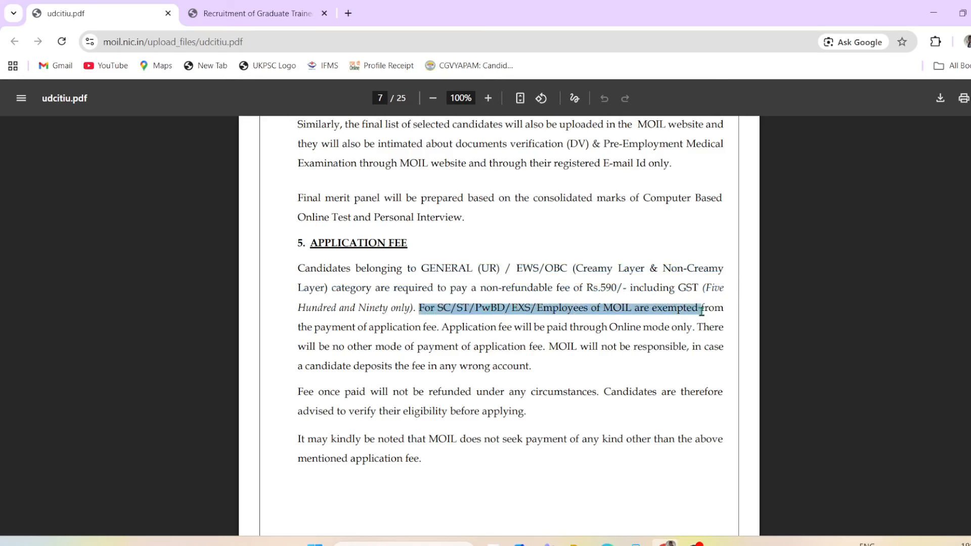
Step: Select the upper age limit line on the next page
{"action": "scroll", "coordinate": [575, 439], "scroll_direction": "down", "scroll_amount": 8}
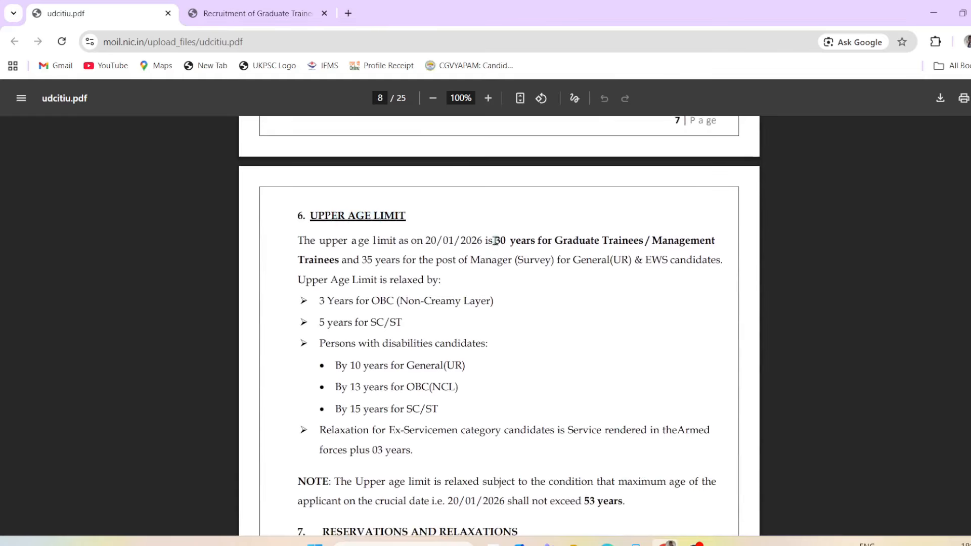
{"action": "left_click_drag", "start_coordinate": [496, 241], "coordinate": [642, 243]}
{"action": "left_click", "coordinate": [587, 347]}
{"action": "scroll", "coordinate": [673, 339], "scroll_direction": "down", "scroll_amount": 2}
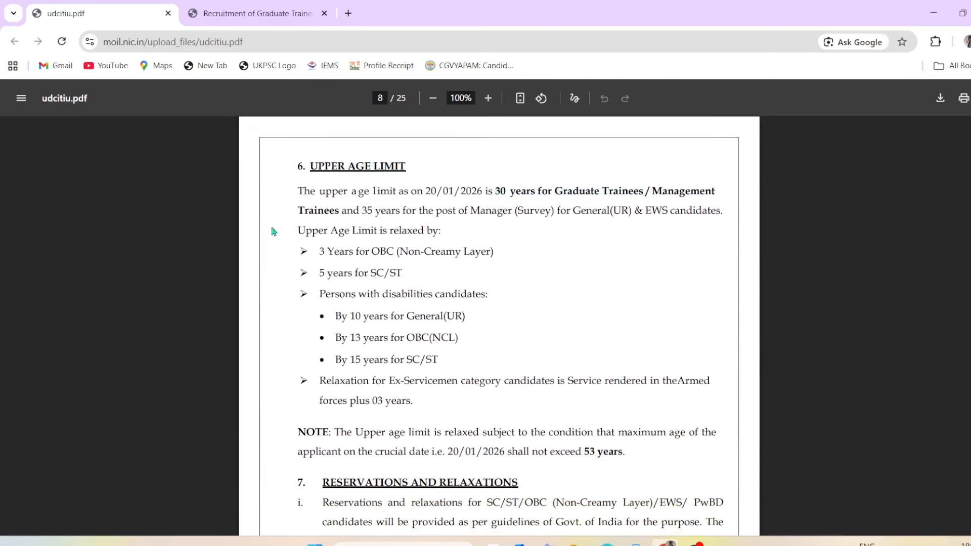
Step: Highlight the age relaxations: 3 years for OBC, 5 for SC/ST, and disability relaxations
{"action": "left_click_drag", "start_coordinate": [307, 222], "coordinate": [470, 238]}
{"action": "left_click_drag", "start_coordinate": [321, 254], "coordinate": [496, 262]}
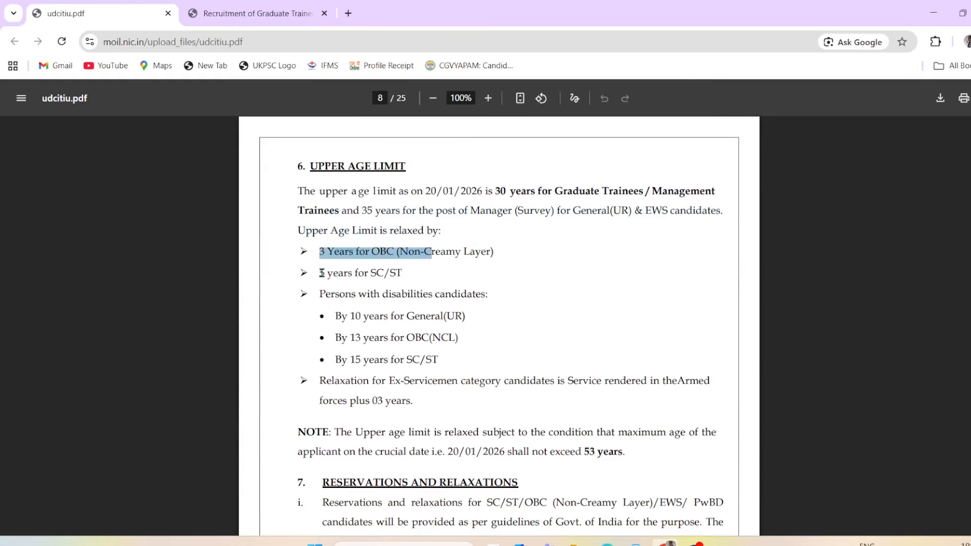
{"action": "left_click_drag", "start_coordinate": [321, 273], "coordinate": [384, 274]}
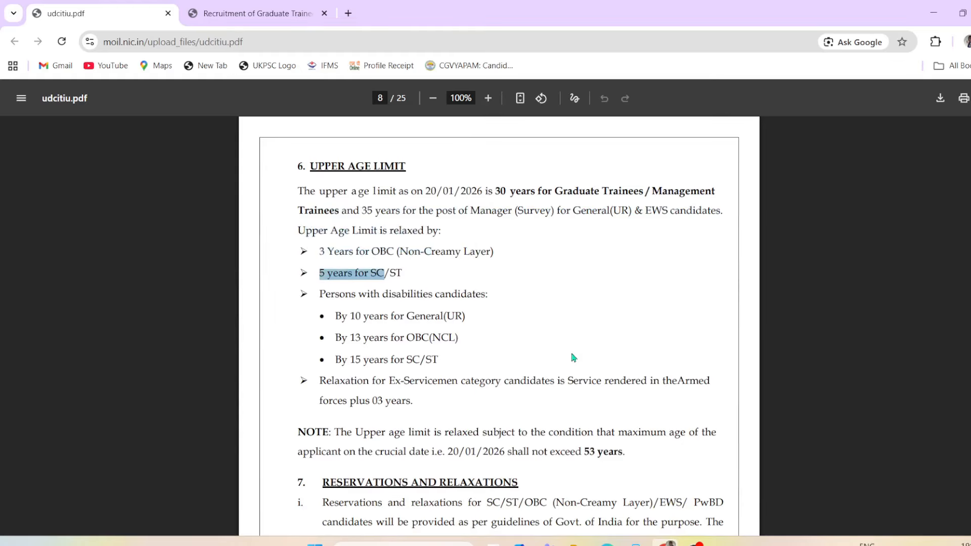
{"action": "left_click_drag", "start_coordinate": [370, 294], "coordinate": [467, 296]}
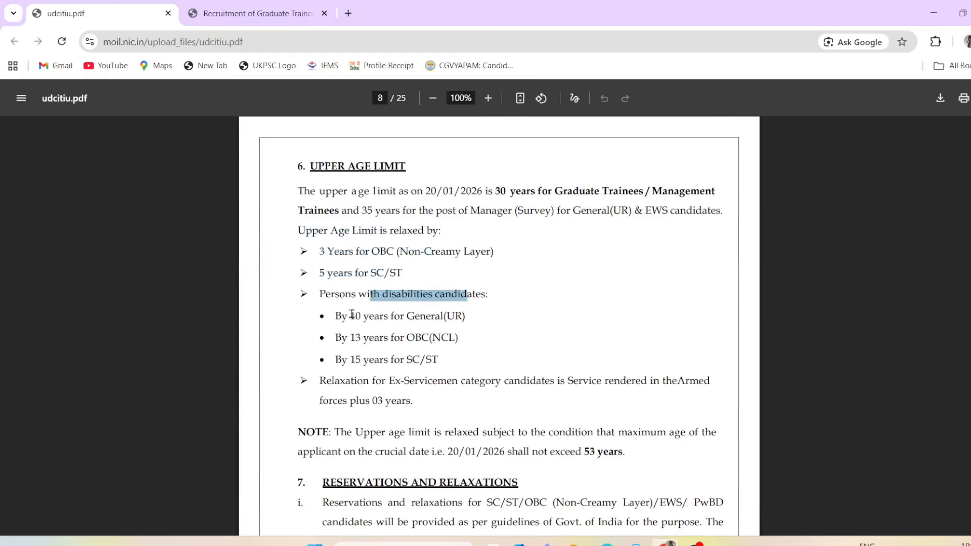
{"action": "left_click_drag", "start_coordinate": [334, 316], "coordinate": [441, 339]}
{"action": "left_click", "coordinate": [528, 338]}
{"action": "scroll", "coordinate": [526, 337], "scroll_direction": "down", "scroll_amount": 4}
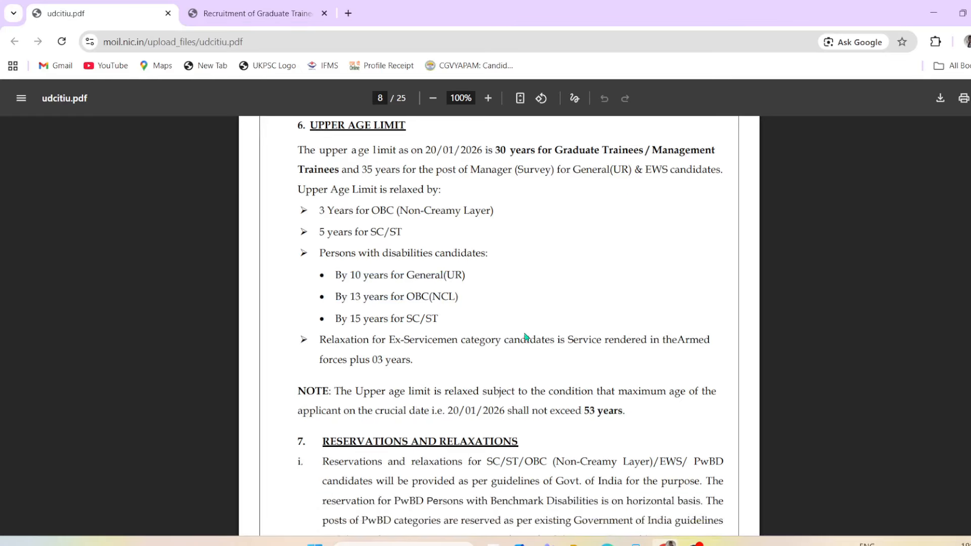
{"action": "scroll", "coordinate": [624, 397], "scroll_direction": "down", "scroll_amount": 6}
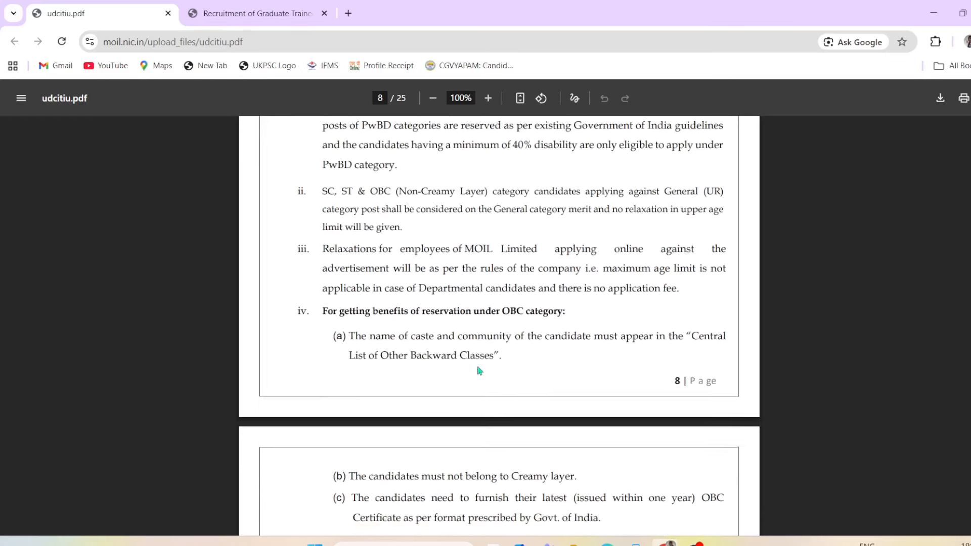
{"action": "scroll", "coordinate": [475, 354], "scroll_direction": "down", "scroll_amount": 5}
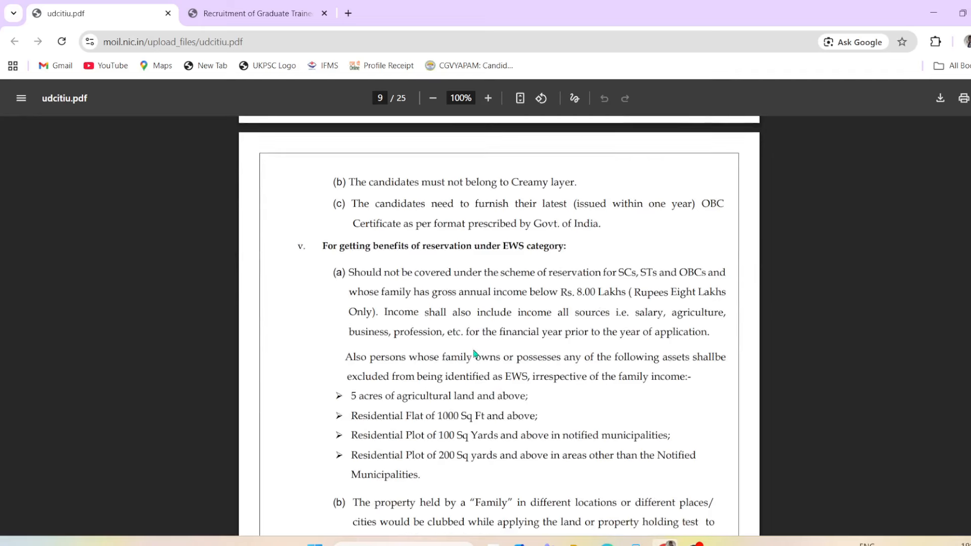
Step: On the registration tab, choose post Graduate Trainee (Electrical) and discipline Electrical
{"action": "left_click", "coordinate": [256, 14]}
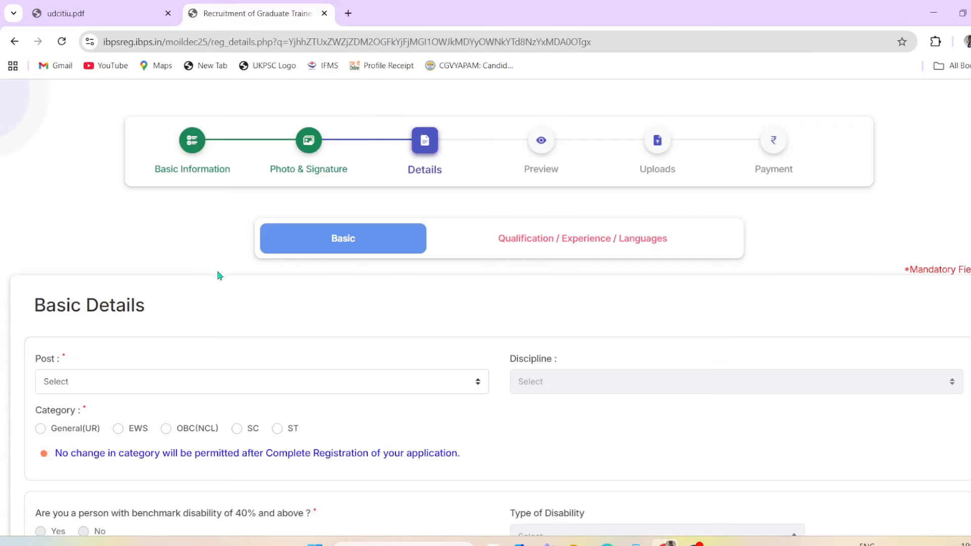
{"action": "scroll", "coordinate": [323, 357], "scroll_direction": "down", "scroll_amount": 1}
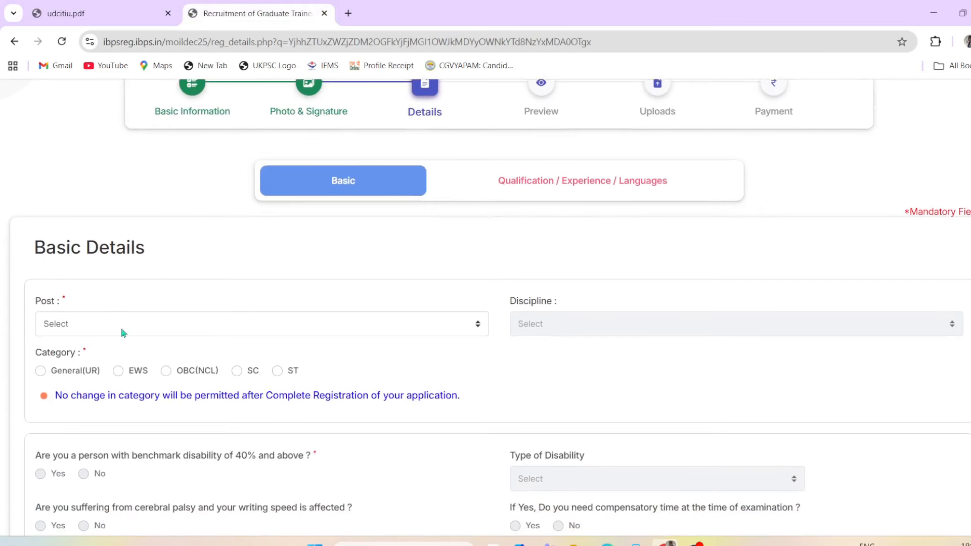
{"action": "left_click", "coordinate": [116, 326]}
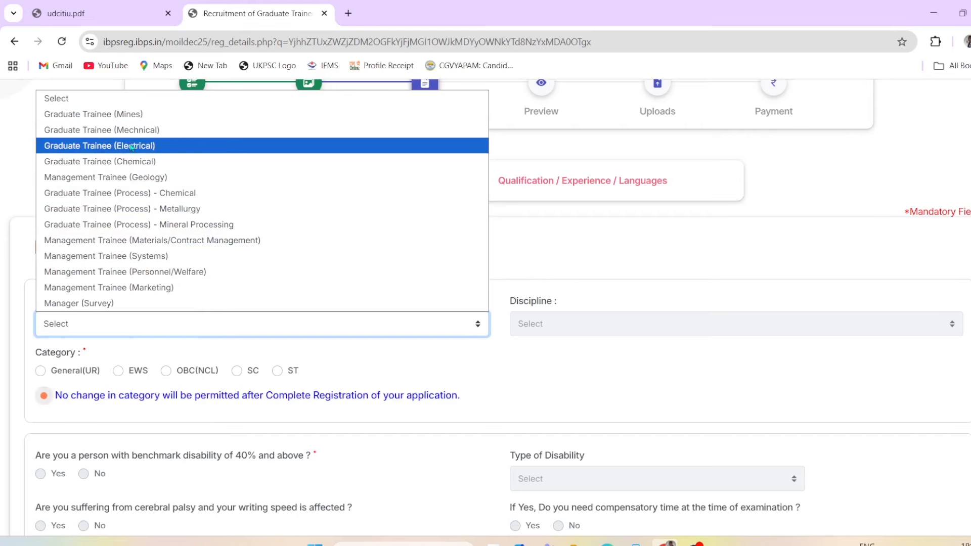
{"action": "left_click", "coordinate": [148, 146]}
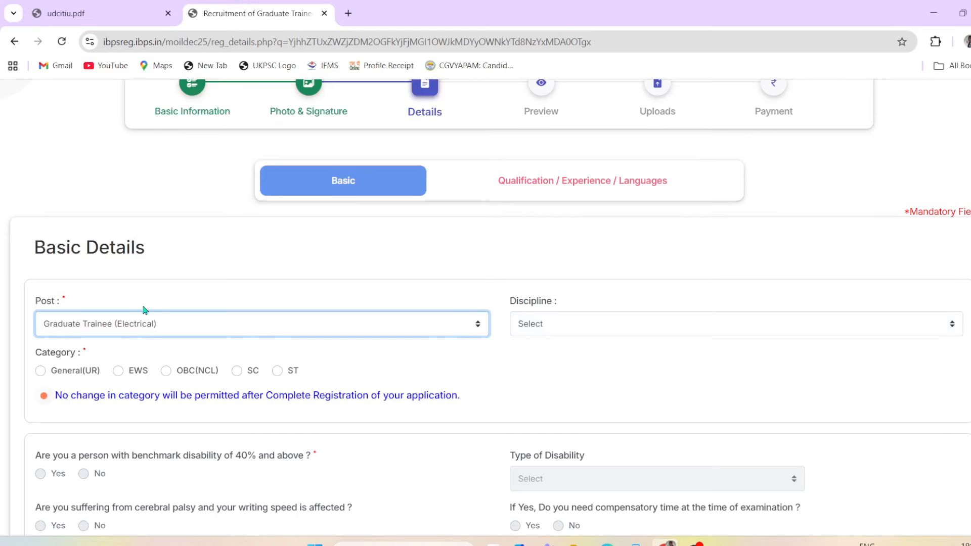
{"action": "left_click", "coordinate": [553, 331]}
{"action": "left_click", "coordinate": [554, 361]}
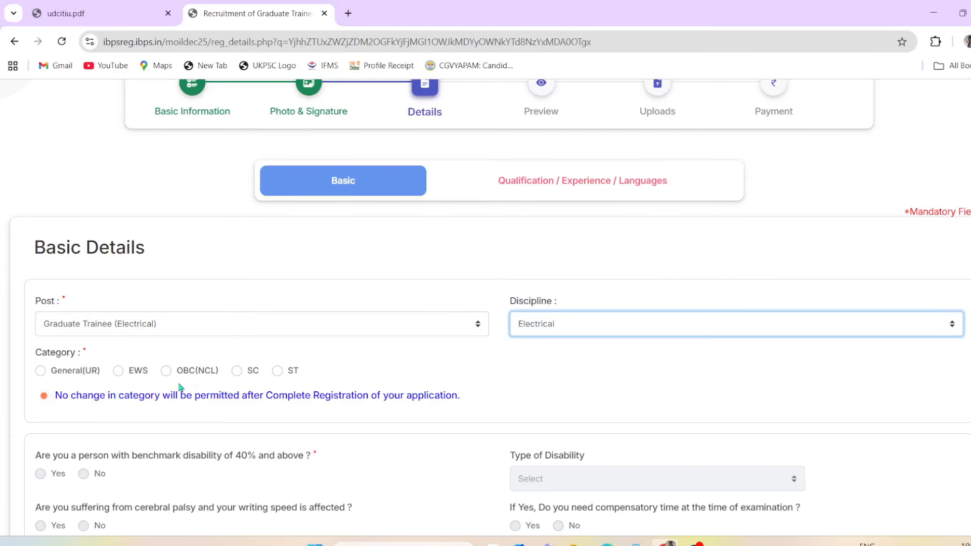
{"action": "scroll", "coordinate": [131, 389], "scroll_direction": "down", "scroll_amount": 1}
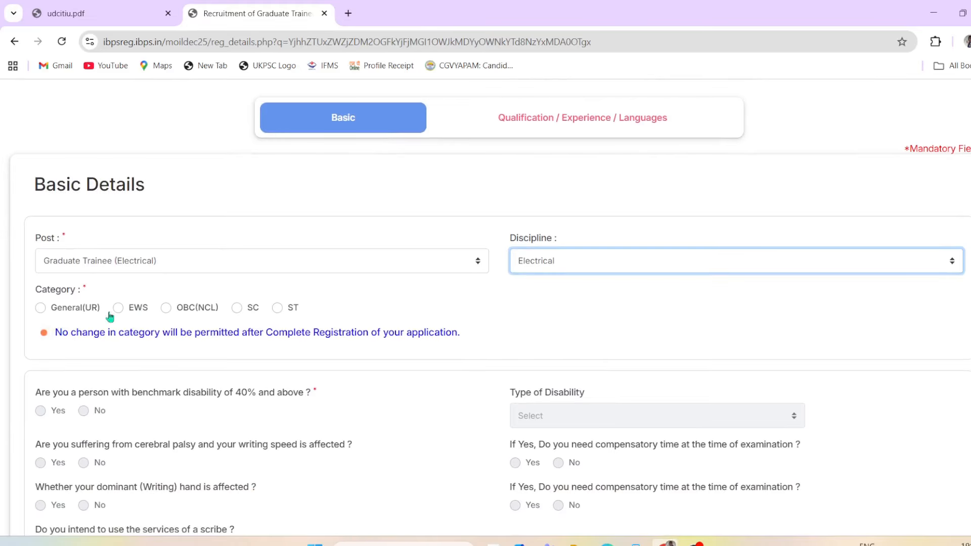
Step: Set the category to SC and acknowledge the category warning
{"action": "left_click", "coordinate": [237, 309]}
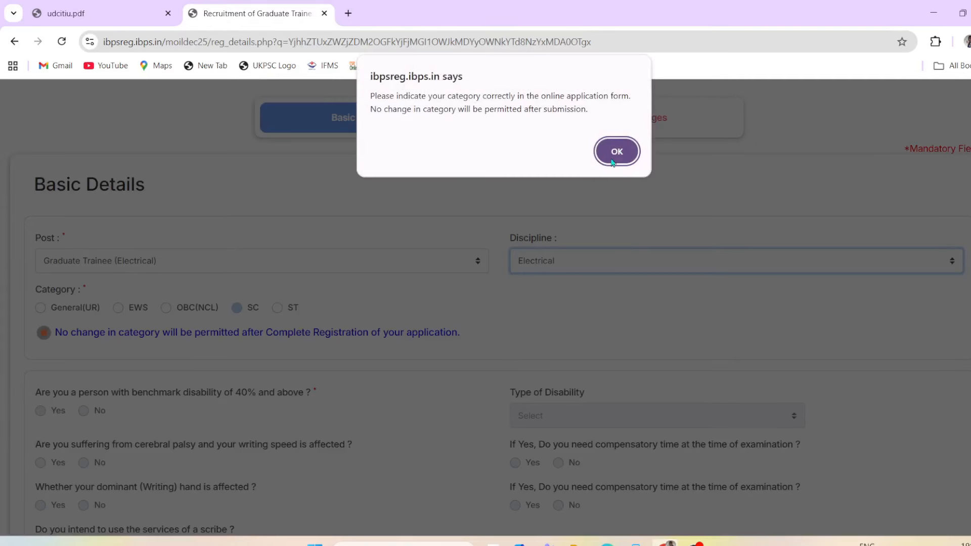
{"action": "left_click", "coordinate": [614, 160]}
{"action": "scroll", "coordinate": [40, 397], "scroll_direction": "down", "scroll_amount": 1}
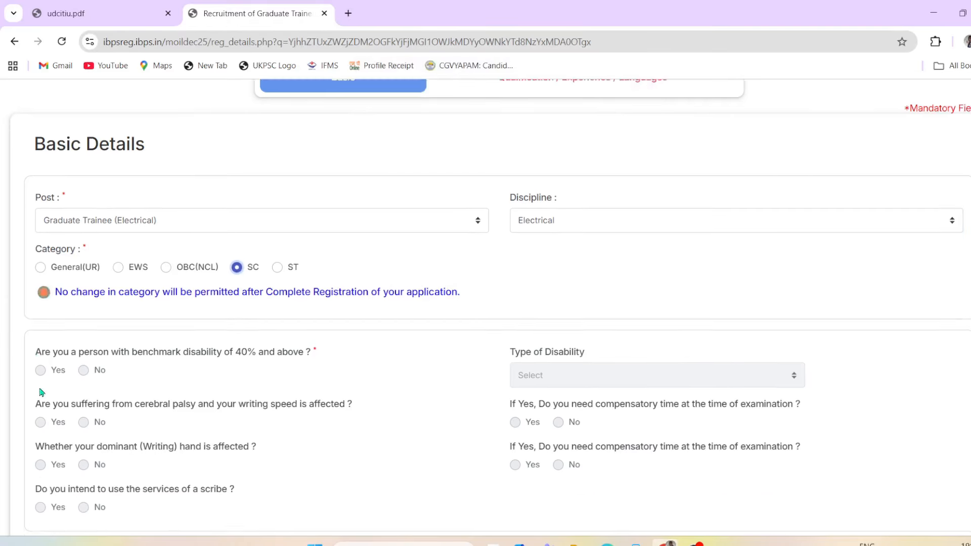
{"action": "scroll", "coordinate": [227, 321], "scroll_direction": "down", "scroll_amount": 2}
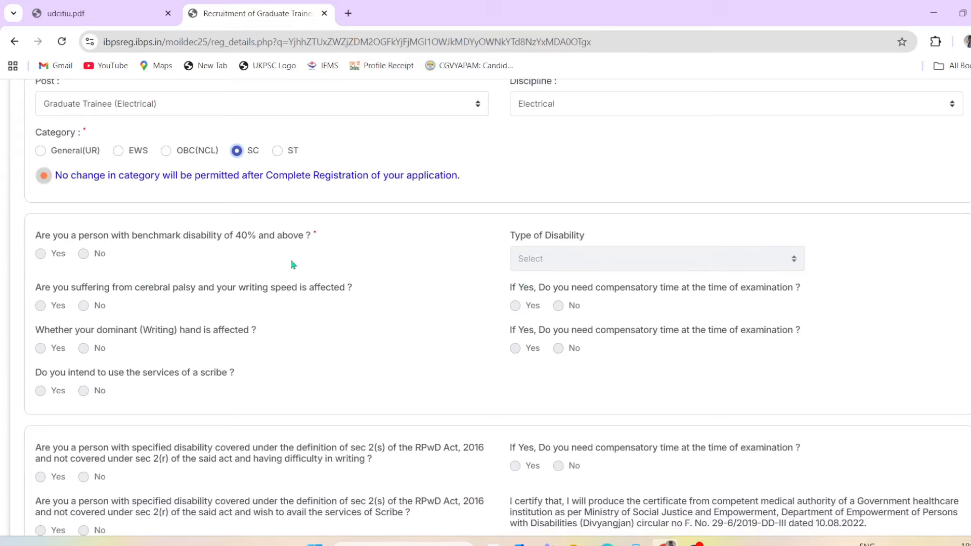
{"action": "scroll", "coordinate": [219, 267], "scroll_direction": "down", "scroll_amount": 1}
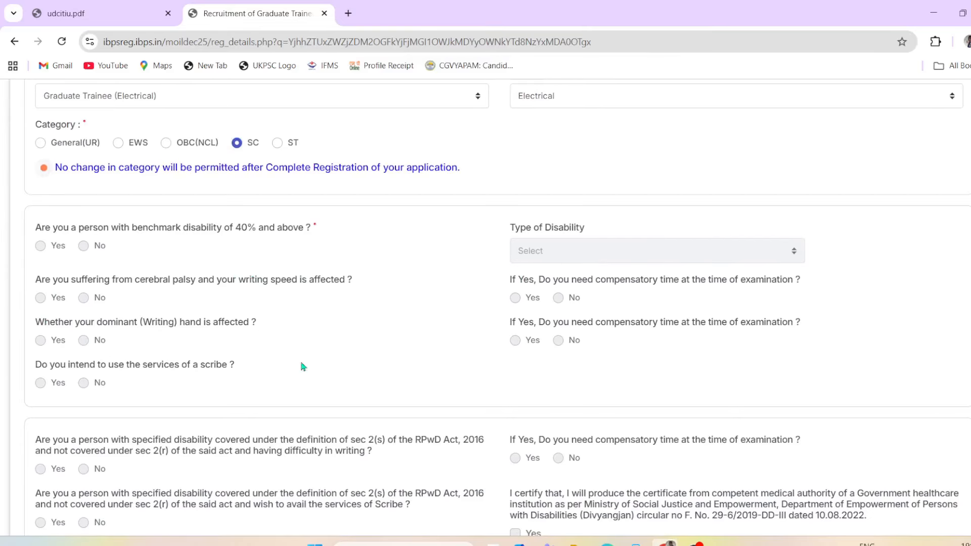
{"action": "scroll", "coordinate": [285, 333], "scroll_direction": "down", "scroll_amount": 2}
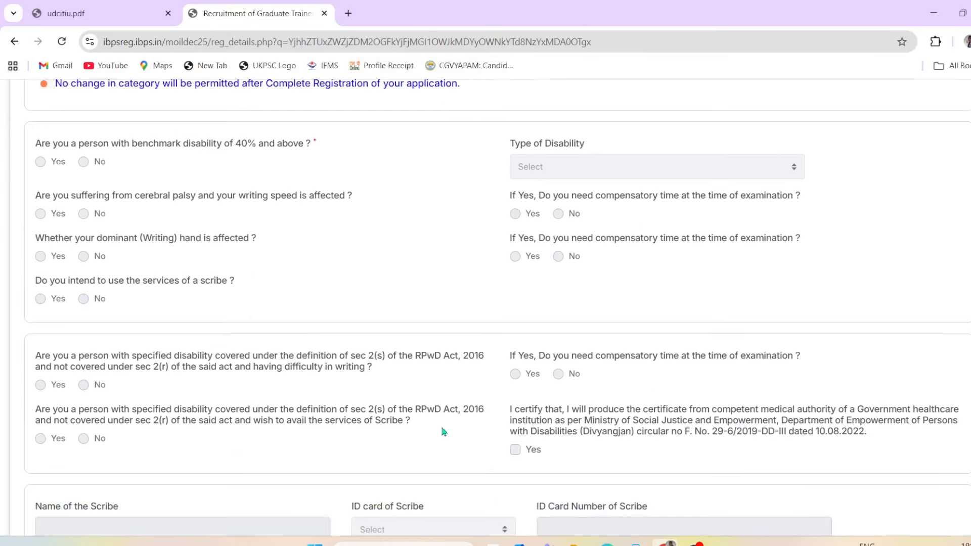
{"action": "scroll", "coordinate": [445, 432], "scroll_direction": "down", "scroll_amount": 4}
{"action": "scroll", "coordinate": [283, 343], "scroll_direction": "down", "scroll_amount": 5}
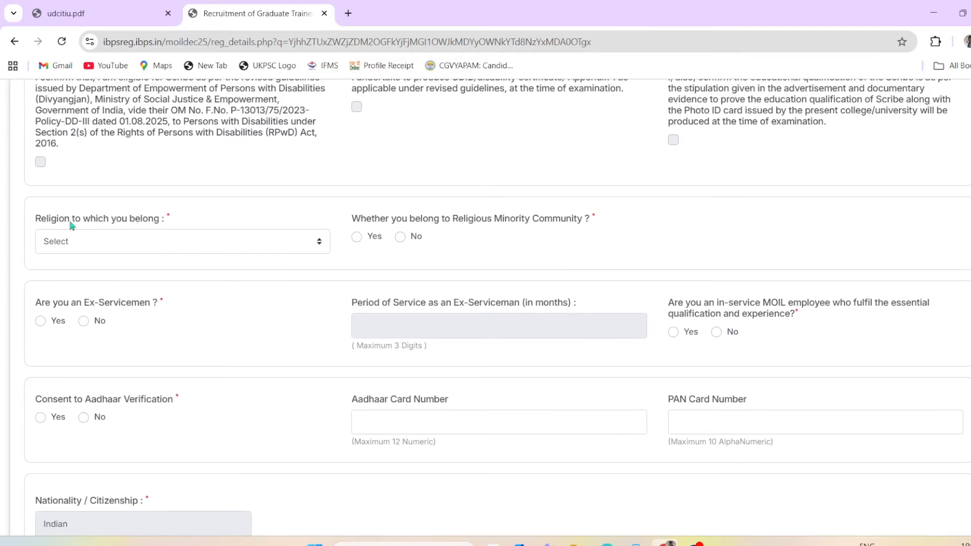
Step: Choose Hindu as religion and answer No to minority, ex-serviceman and MOIL employee
{"action": "left_click", "coordinate": [117, 243]}
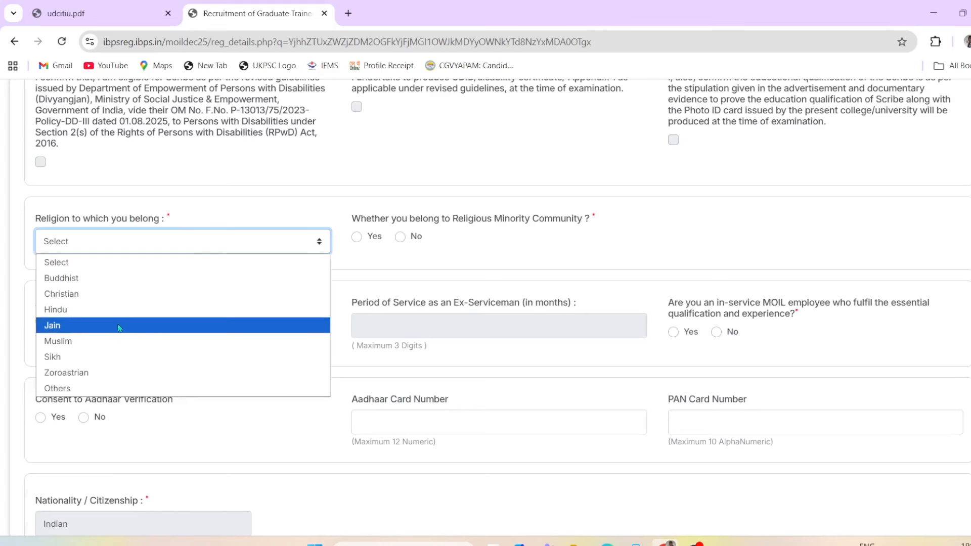
{"action": "left_click", "coordinate": [114, 309]}
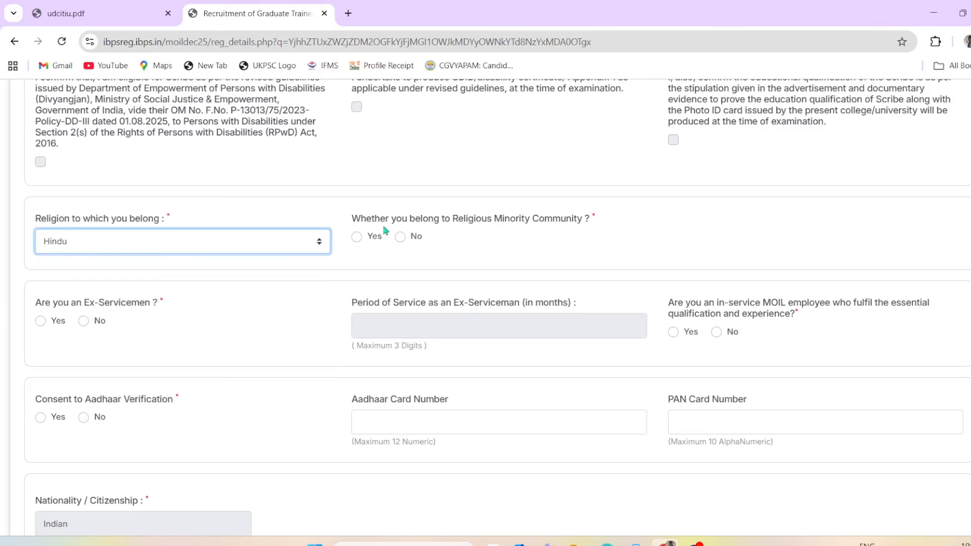
{"action": "left_click", "coordinate": [531, 233]}
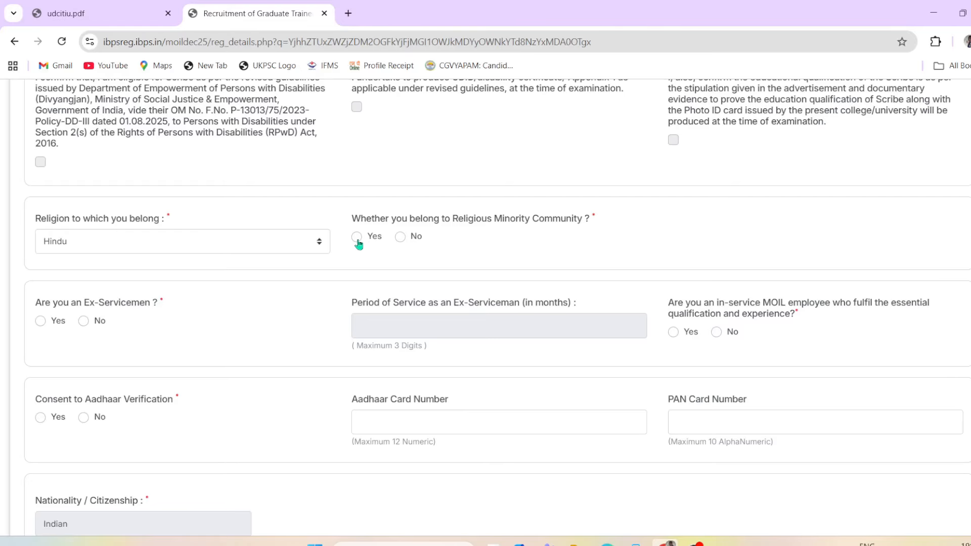
{"action": "left_click", "coordinate": [400, 237]}
{"action": "scroll", "coordinate": [501, 248], "scroll_direction": "down", "scroll_amount": 1}
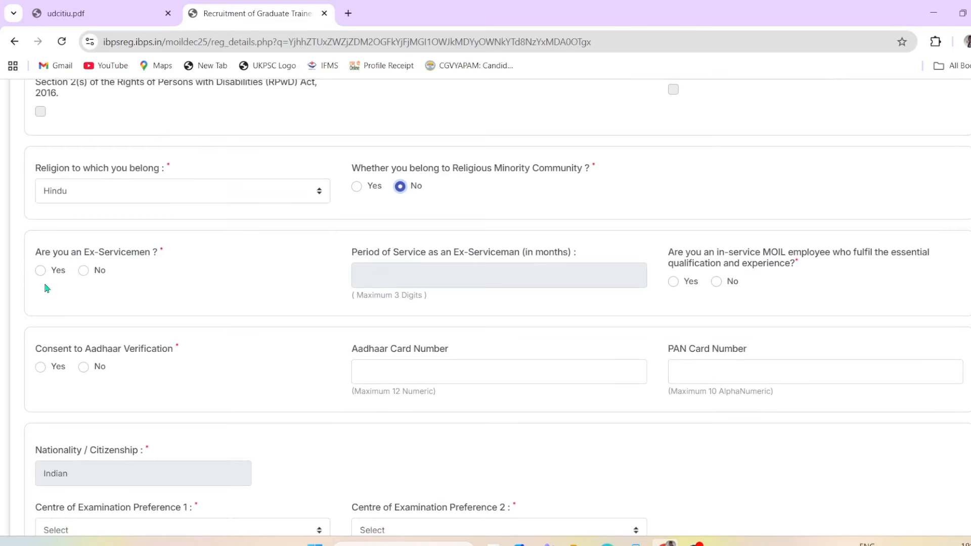
{"action": "left_click", "coordinate": [86, 271]}
{"action": "left_click", "coordinate": [717, 283]}
{"action": "scroll", "coordinate": [787, 307], "scroll_direction": "down", "scroll_amount": 1}
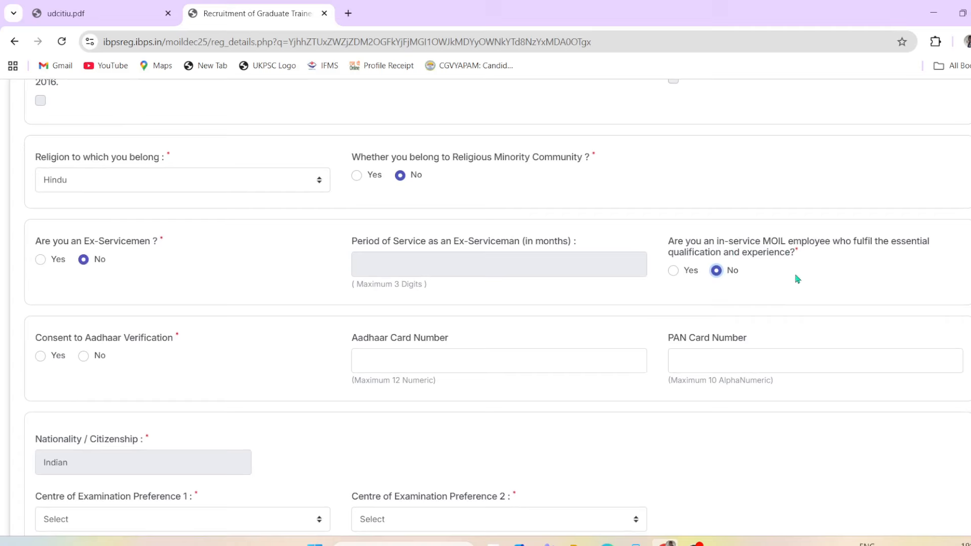
{"action": "scroll", "coordinate": [215, 354], "scroll_direction": "down", "scroll_amount": 1}
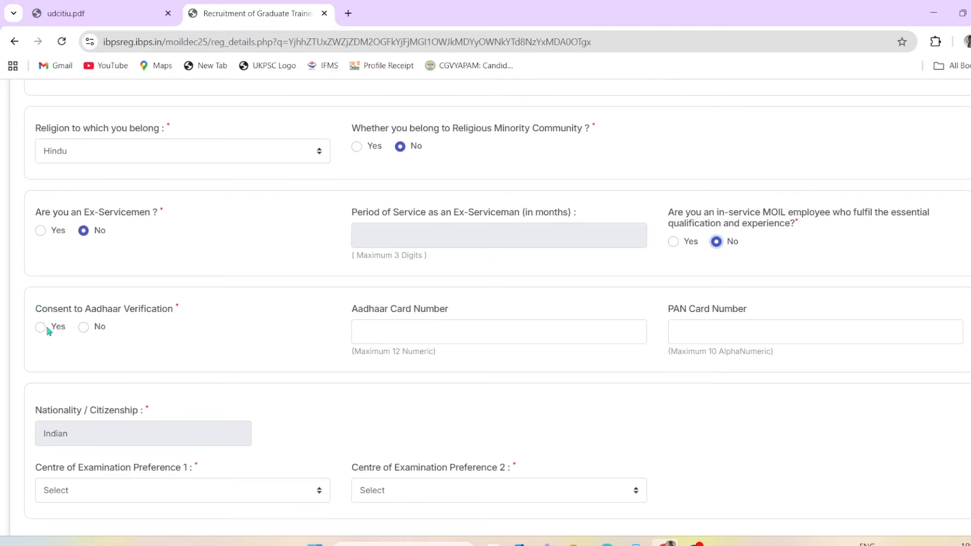
Step: Give Aadhaar consent, enter the Aadhaar card number, and leave the PAN field empty
{"action": "left_click", "coordinate": [40, 327]}
{"action": "left_click", "coordinate": [407, 331]}
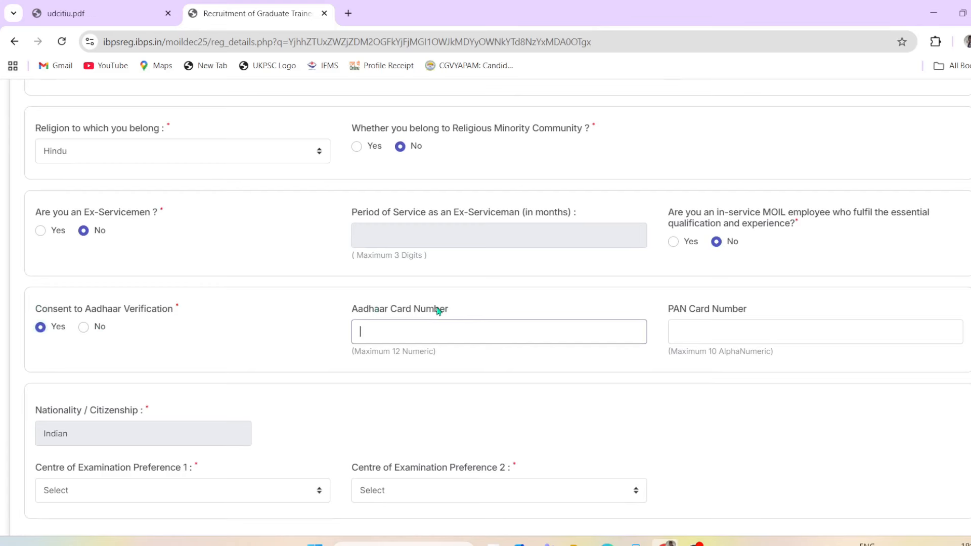
{"action": "type", "text": "11111111111"}
{"action": "left_click", "coordinate": [699, 333]}
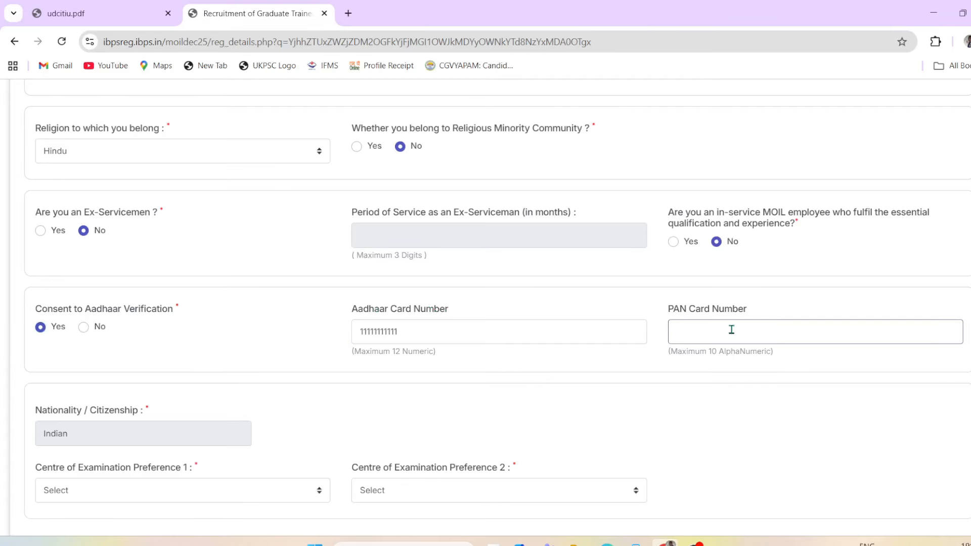
{"action": "type", "text": "www"}
{"action": "key", "text": "BackSpace"}
{"action": "key", "text": "BackSpace"}
{"action": "scroll", "coordinate": [273, 416], "scroll_direction": "down", "scroll_amount": 2}
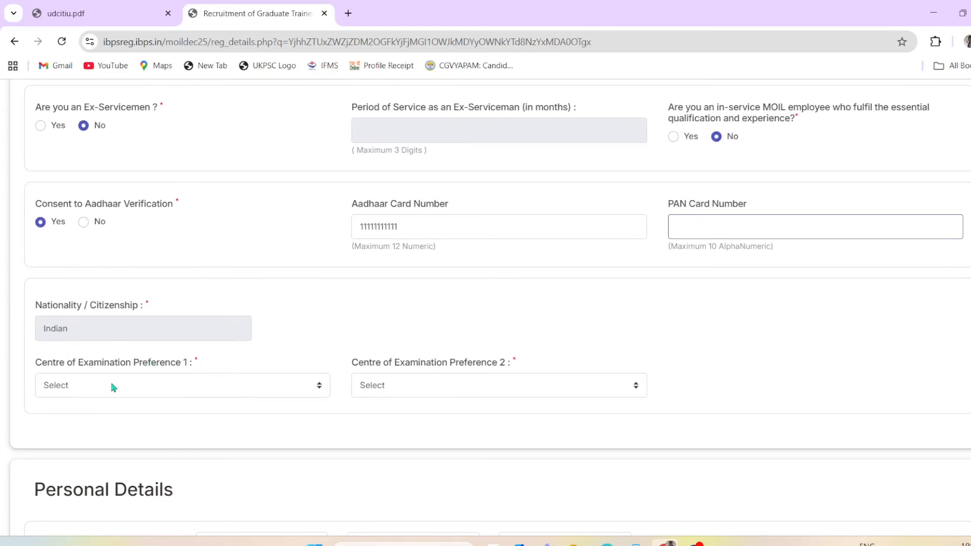
{"action": "scroll", "coordinate": [96, 379], "scroll_direction": "down", "scroll_amount": 1}
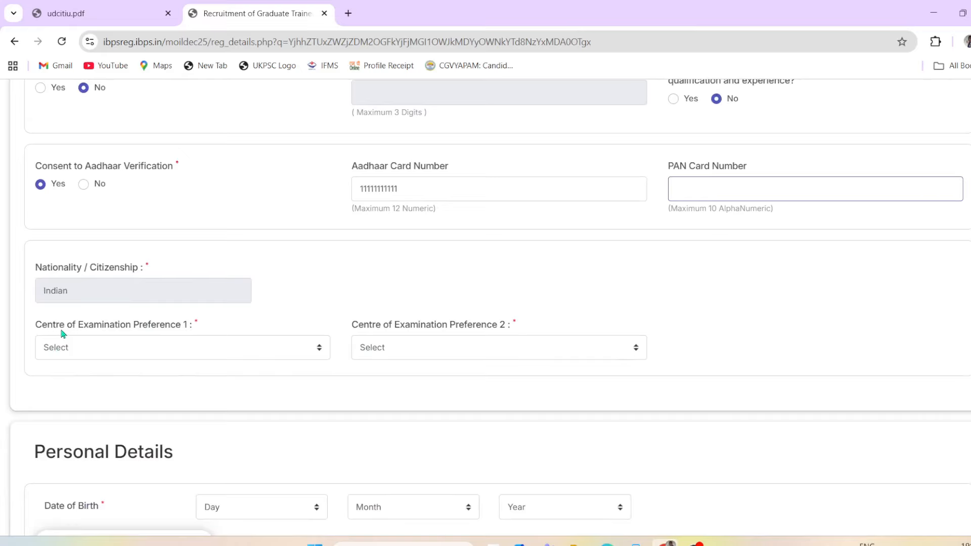
{"action": "scroll", "coordinate": [62, 336], "scroll_direction": "down", "scroll_amount": 1}
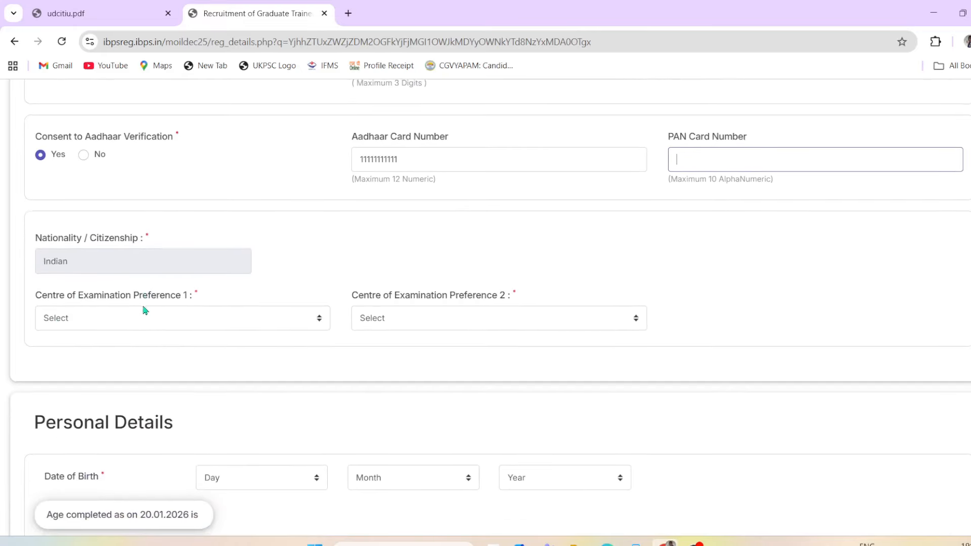
{"action": "left_click", "coordinate": [44, 296]}
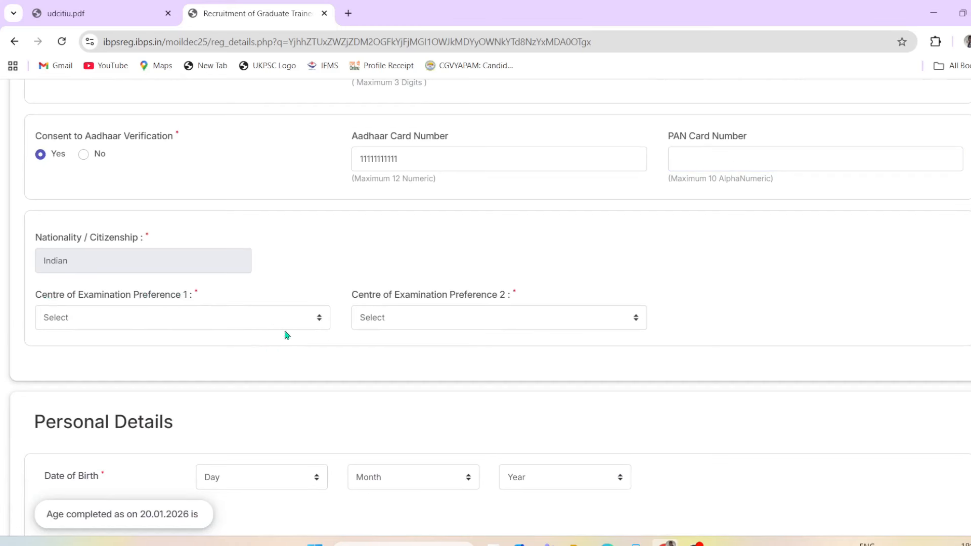
Step: Choose New Delhi/NCR as first and Nagpur as second exam centre preference
{"action": "left_click", "coordinate": [206, 322]}
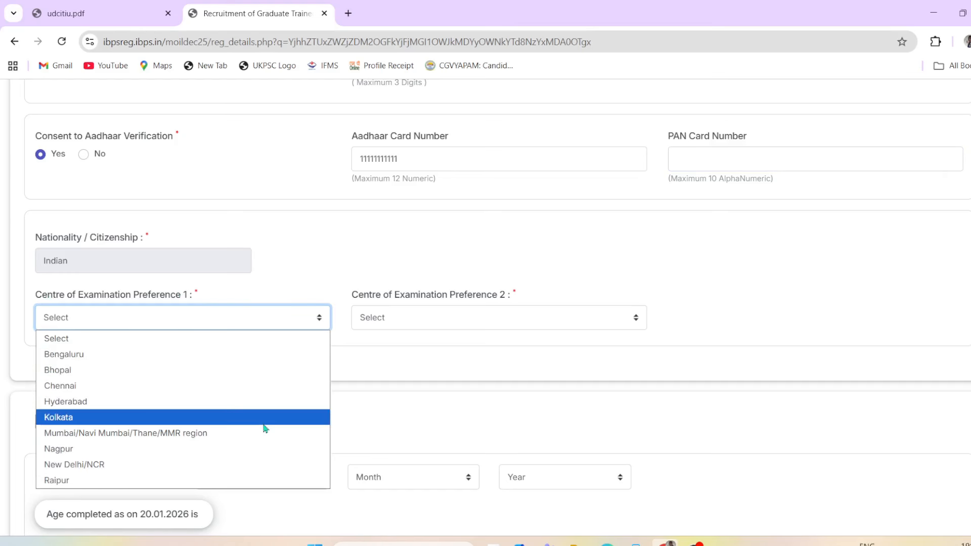
{"action": "left_click", "coordinate": [268, 464]}
{"action": "left_click", "coordinate": [457, 324]}
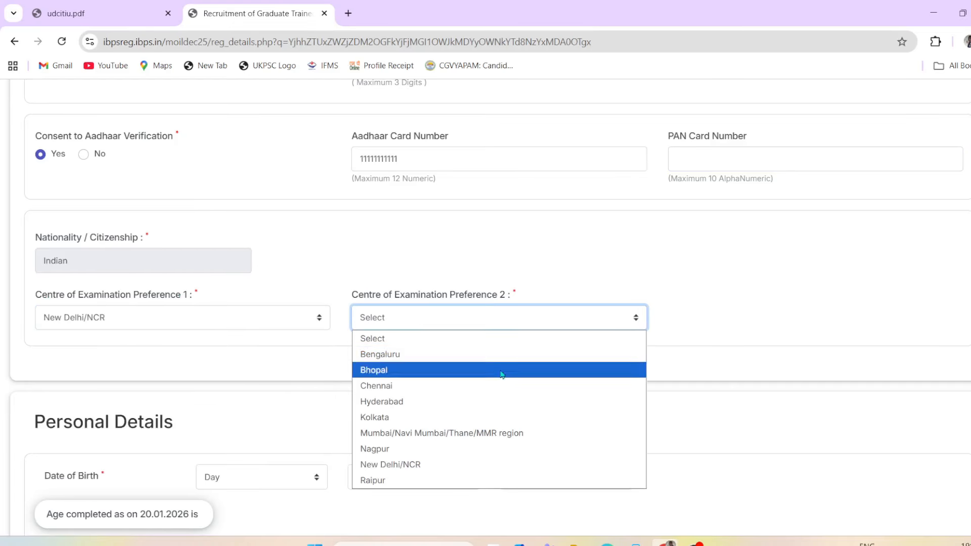
{"action": "left_click", "coordinate": [512, 450]}
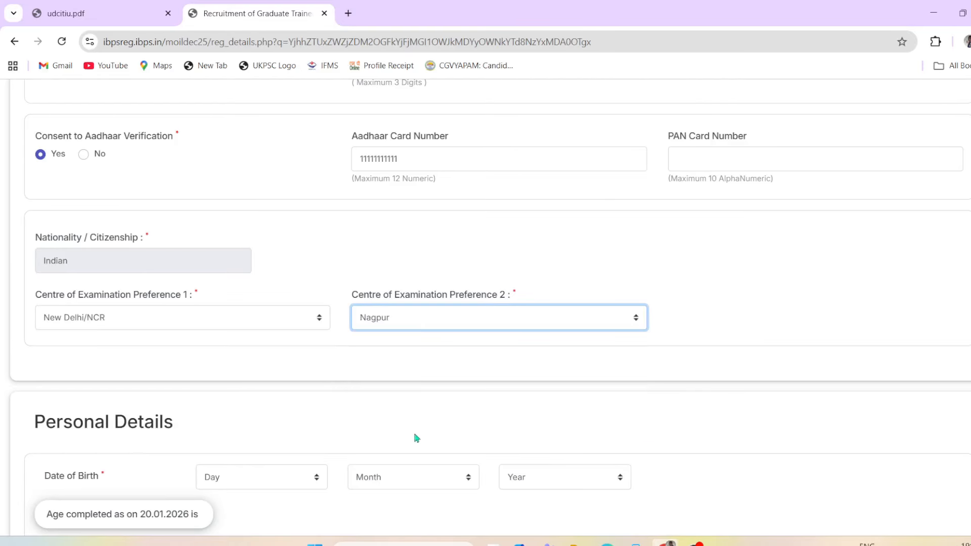
{"action": "scroll", "coordinate": [416, 438], "scroll_direction": "down", "scroll_amount": 3}
{"action": "scroll", "coordinate": [378, 327], "scroll_direction": "down", "scroll_amount": 1}
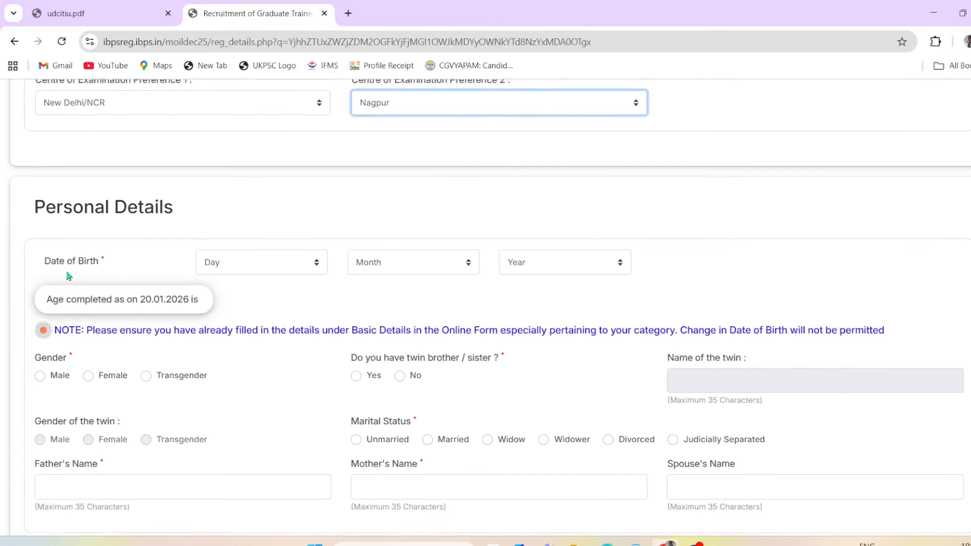
Step: Set the date of birth day to 12 and month to September, leaving the year unset
{"action": "left_click", "coordinate": [95, 273]}
{"action": "left_click", "coordinate": [250, 259]}
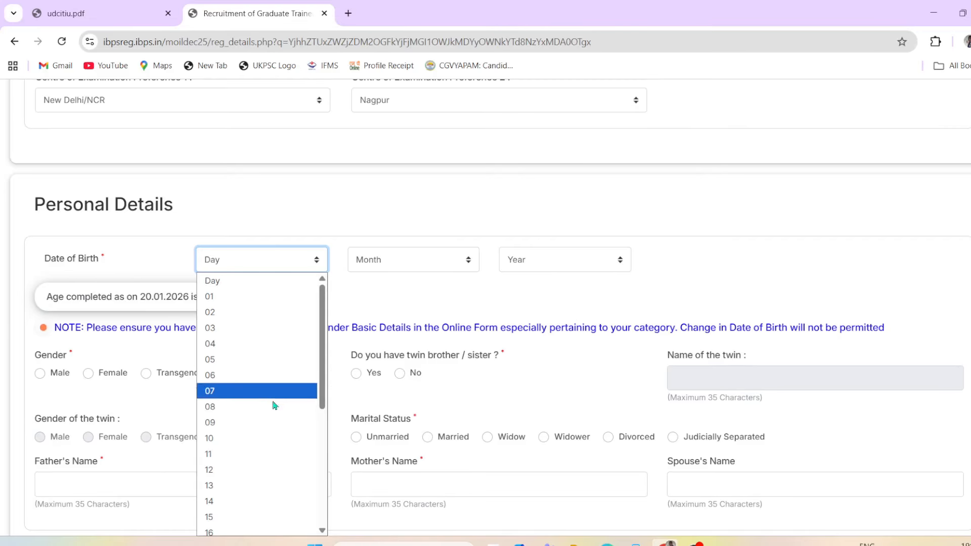
{"action": "left_click", "coordinate": [282, 471]}
{"action": "left_click", "coordinate": [447, 262]}
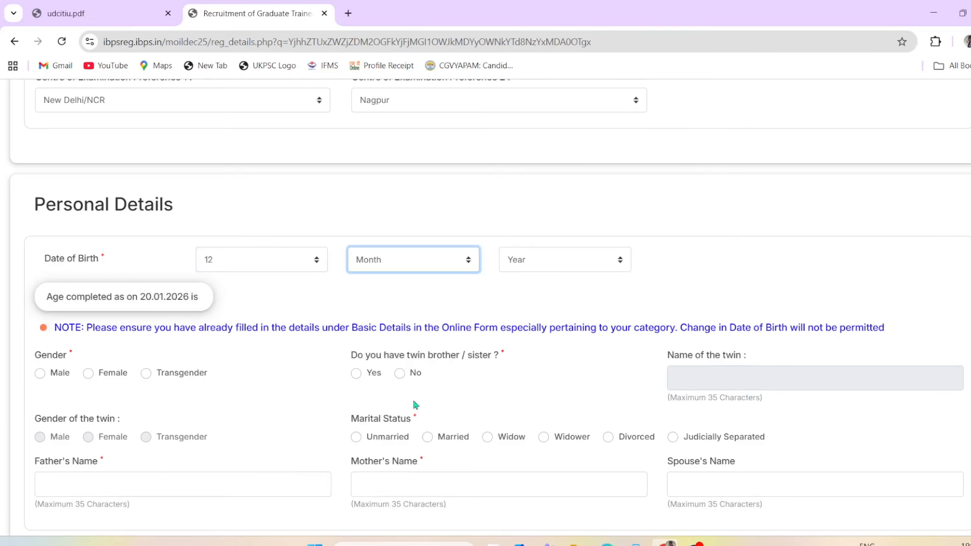
{"action": "left_click", "coordinate": [397, 260]}
{"action": "left_click", "coordinate": [422, 407]}
{"action": "left_click", "coordinate": [545, 261]}
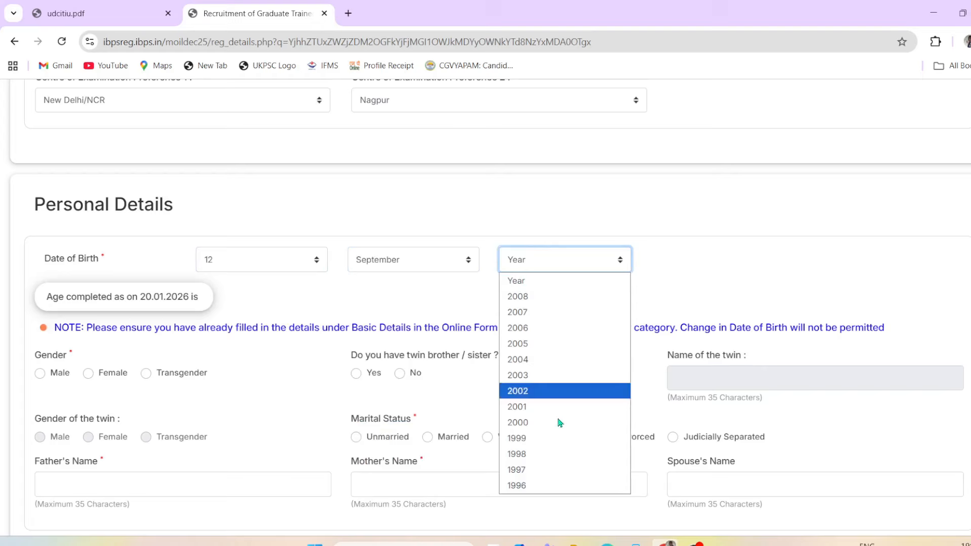
{"action": "left_click", "coordinate": [727, 281]}
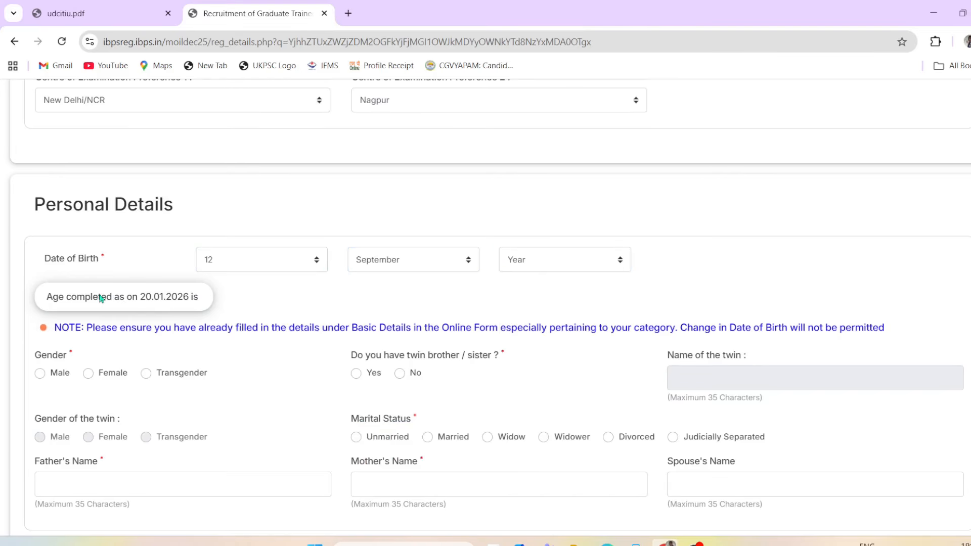
{"action": "scroll", "coordinate": [177, 314], "scroll_direction": "down", "scroll_amount": 1}
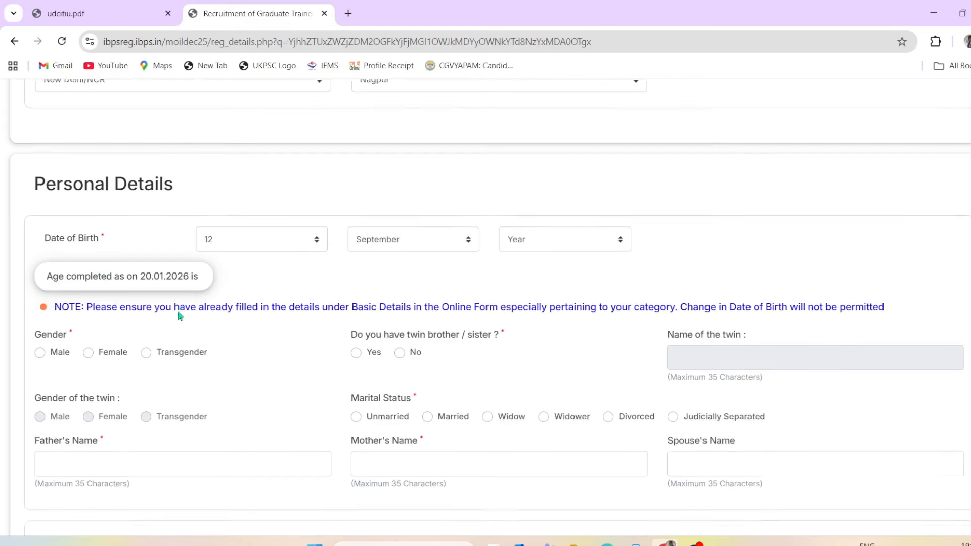
{"action": "scroll", "coordinate": [178, 315], "scroll_direction": "down", "scroll_amount": 3}
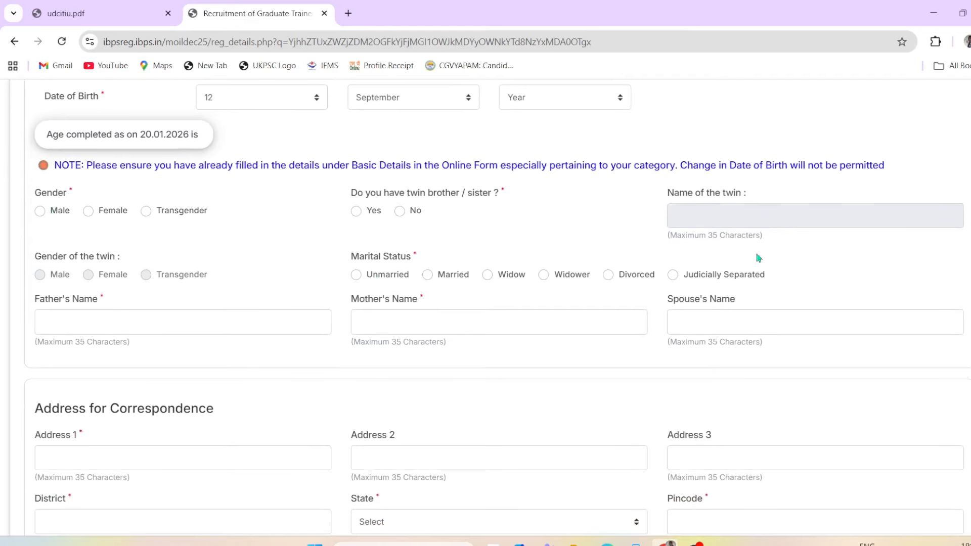
Step: Set gender Male, twin No, and marital status Unmarried
{"action": "left_click", "coordinate": [39, 213]}
{"action": "left_click", "coordinate": [357, 211]}
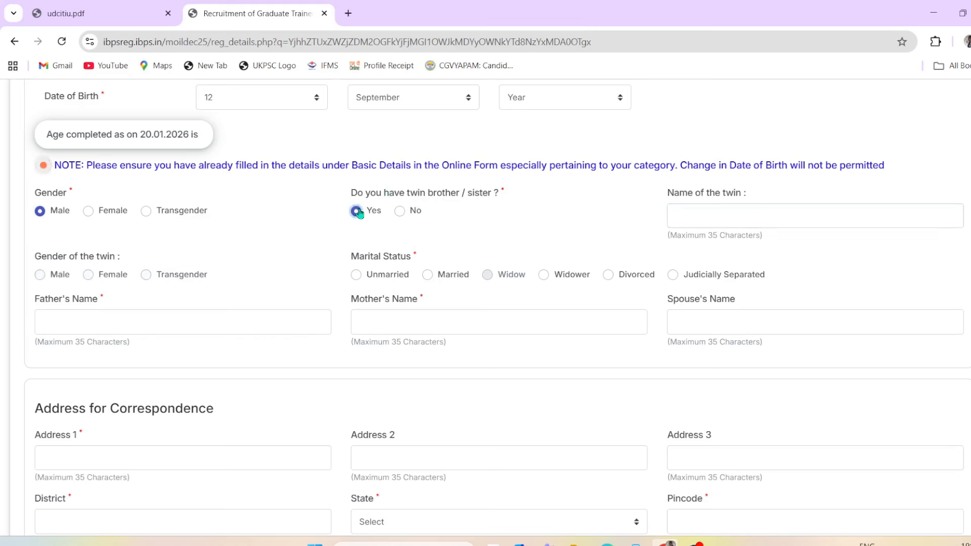
{"action": "left_click", "coordinate": [701, 211]}
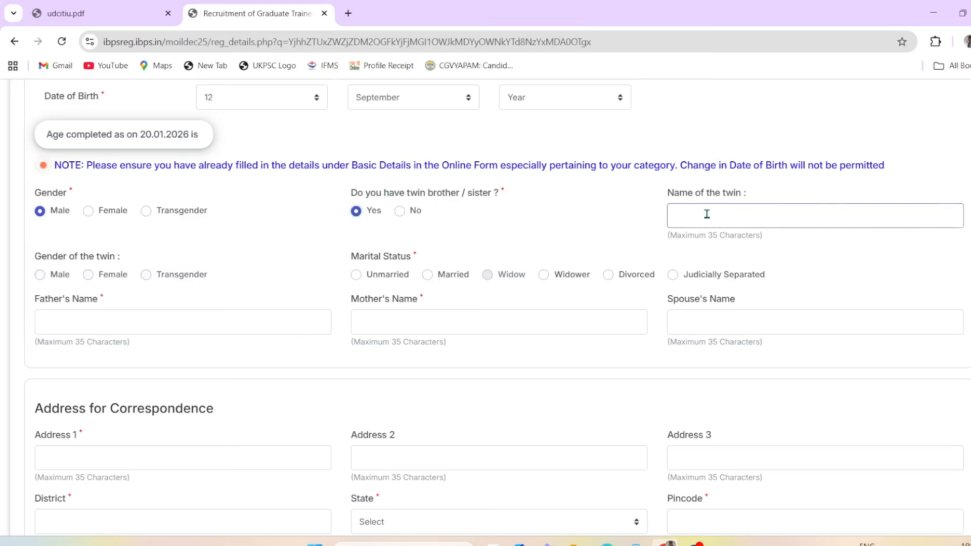
{"action": "left_click", "coordinate": [399, 212]}
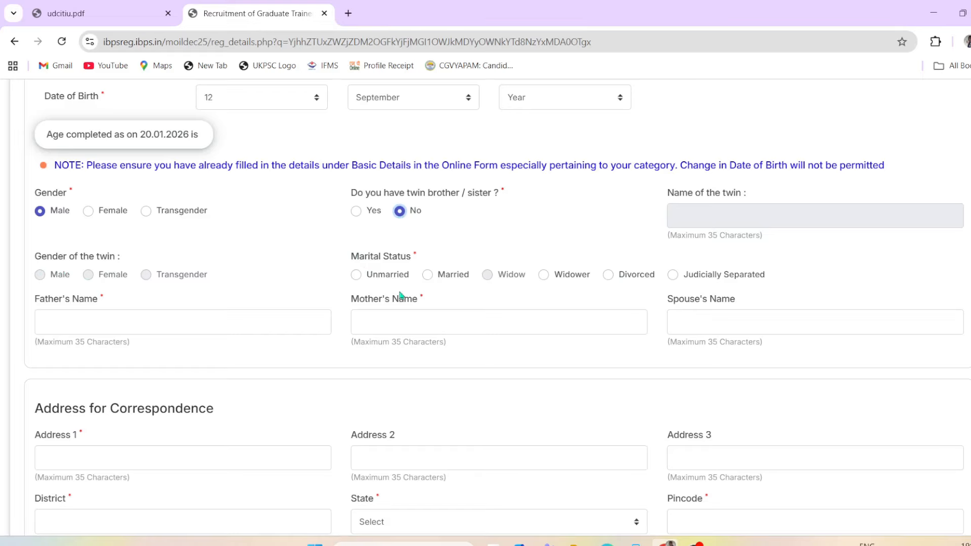
{"action": "left_click", "coordinate": [357, 275]}
Step: Enter 'father' as the father's name and fill in the mother's name
{"action": "scroll", "coordinate": [379, 291], "scroll_direction": "down", "scroll_amount": 1}
{"action": "left_click", "coordinate": [117, 295]}
{"action": "type", "text": "father"}
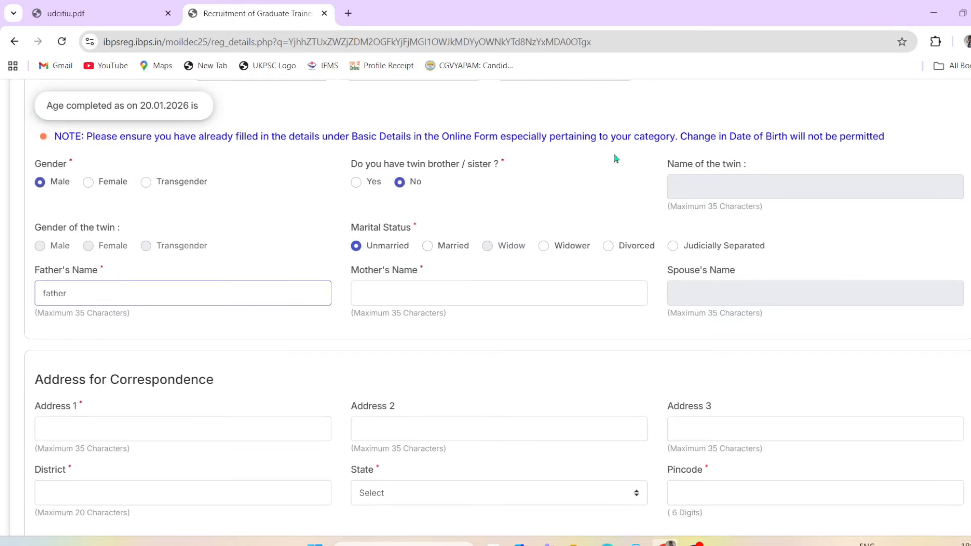
{"action": "left_click", "coordinate": [414, 297]}
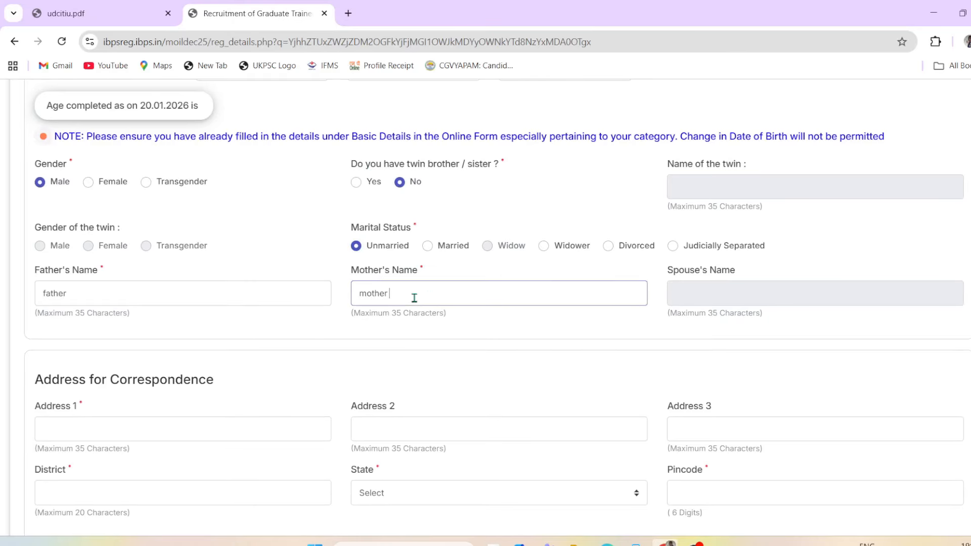
{"action": "left_click", "coordinate": [703, 299]}
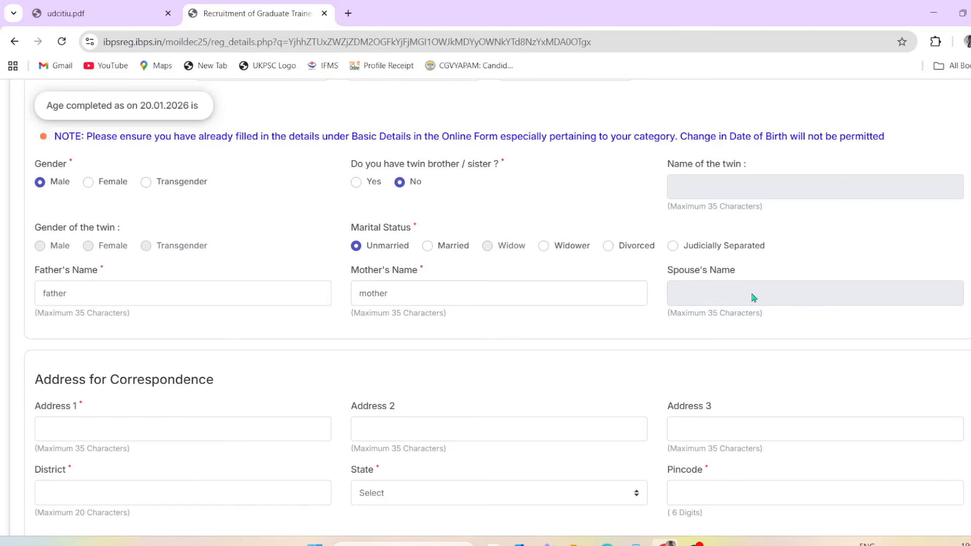
Step: Fill in the correspondence address lines and district, with state UTTAR PRADESH
{"action": "scroll", "coordinate": [496, 323], "scroll_direction": "down", "scroll_amount": 2}
{"action": "scroll", "coordinate": [57, 298], "scroll_direction": "down", "scroll_amount": 1}
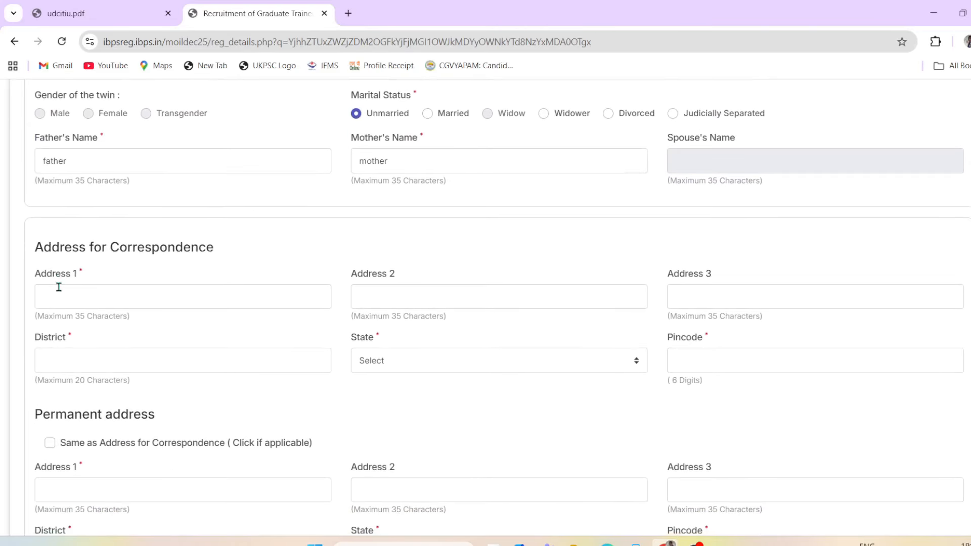
{"action": "scroll", "coordinate": [464, 342], "scroll_direction": "down", "scroll_amount": 1}
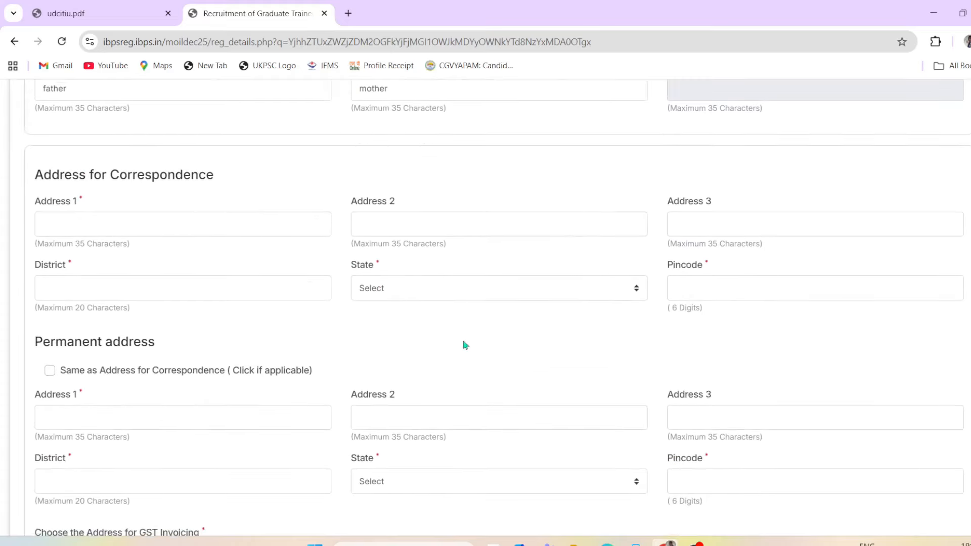
{"action": "scroll", "coordinate": [395, 329], "scroll_direction": "down", "scroll_amount": 1}
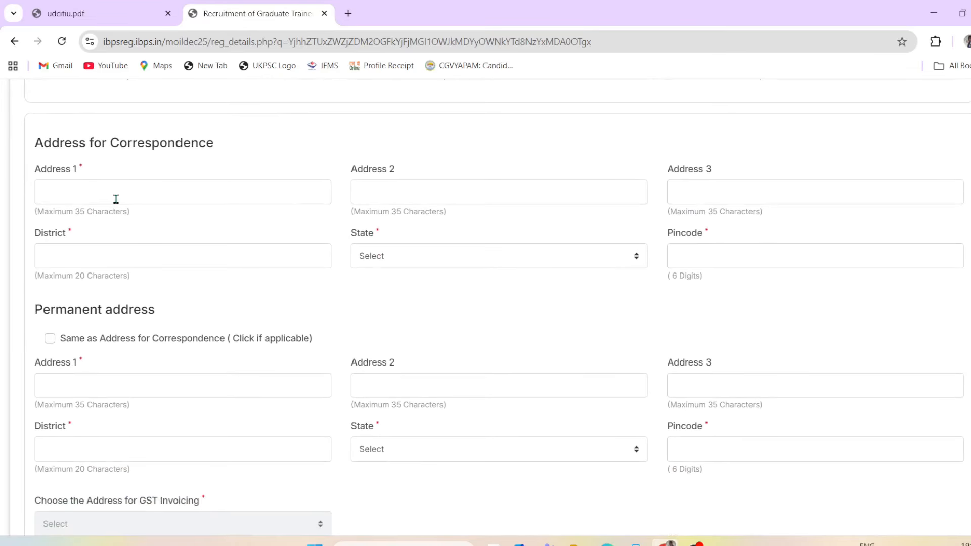
{"action": "left_click", "coordinate": [95, 193]}
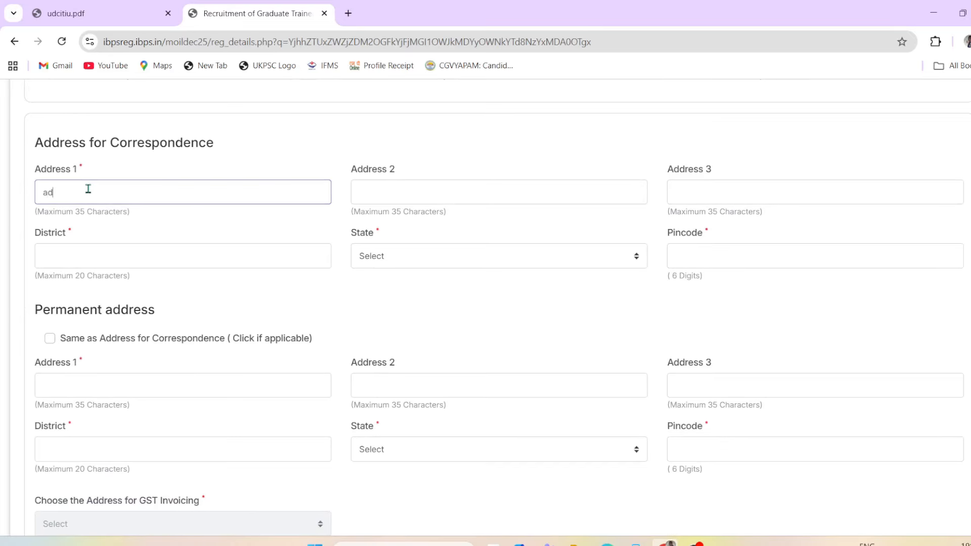
{"action": "left_click", "coordinate": [418, 182]}
{"action": "left_click", "coordinate": [703, 183]}
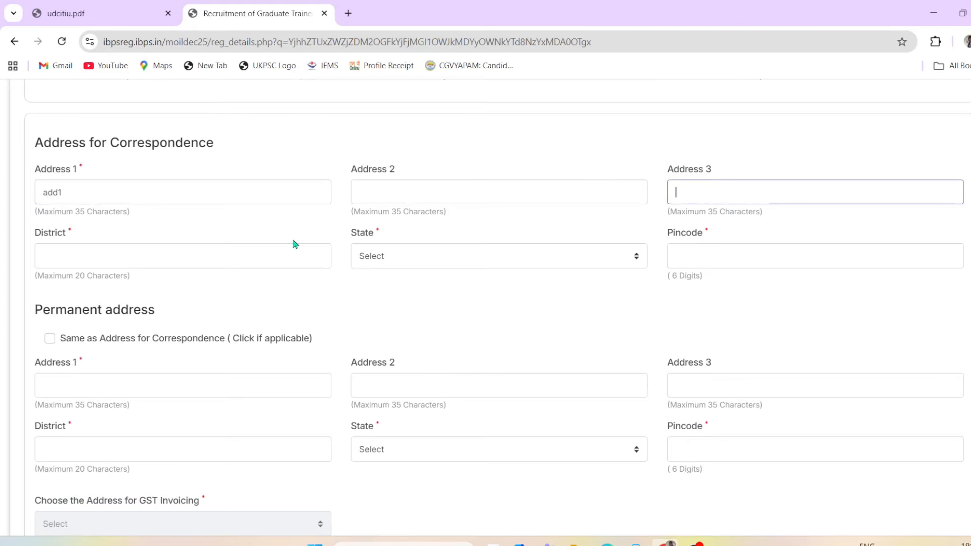
{"action": "left_click", "coordinate": [108, 248]}
{"action": "type", "text": "dist"}
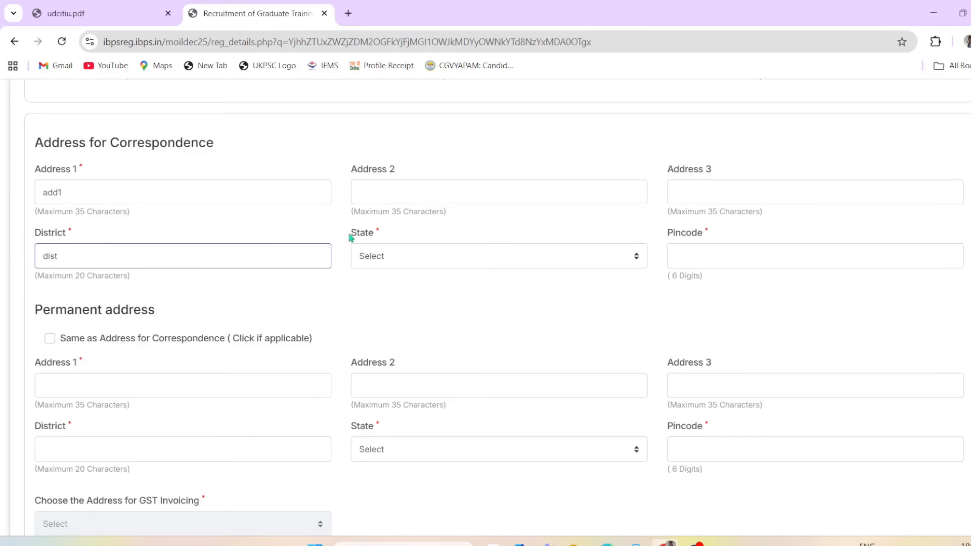
{"action": "left_click", "coordinate": [397, 254]}
{"action": "scroll", "coordinate": [455, 348], "scroll_direction": "down", "scroll_amount": 5}
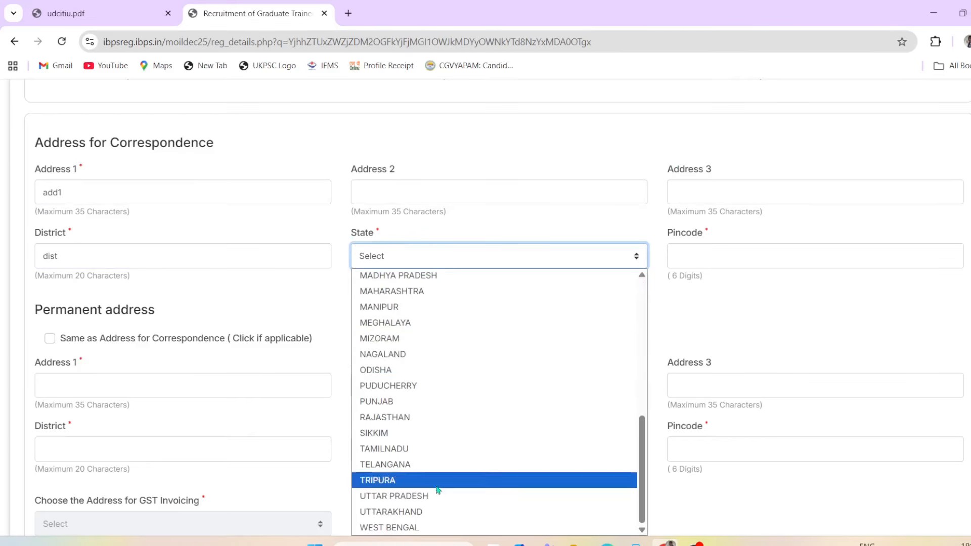
{"action": "left_click", "coordinate": [436, 503]}
Step: Enter the correspondence pincode, then tick and untick 'Same as Address for Correspondence'
{"action": "left_click", "coordinate": [738, 260]}
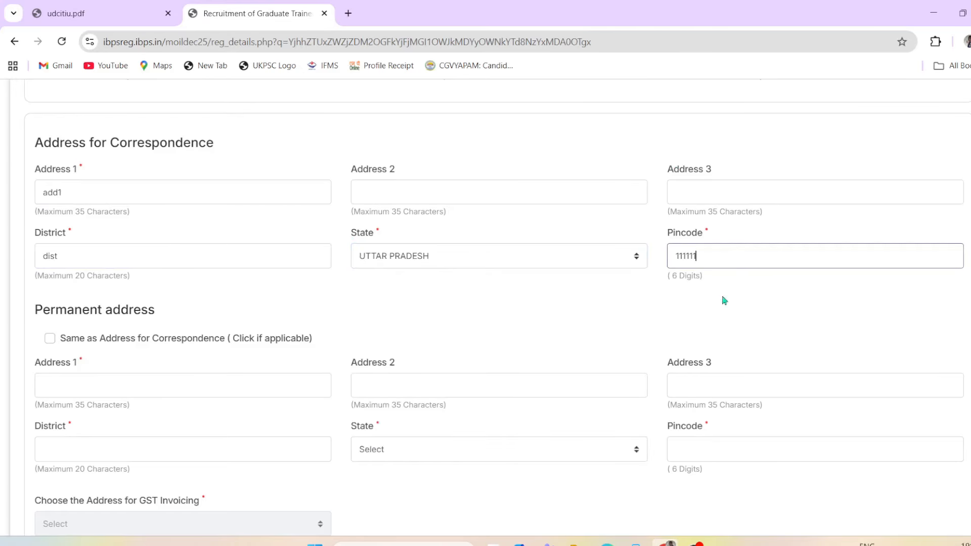
{"action": "scroll", "coordinate": [195, 341], "scroll_direction": "down", "scroll_amount": 1}
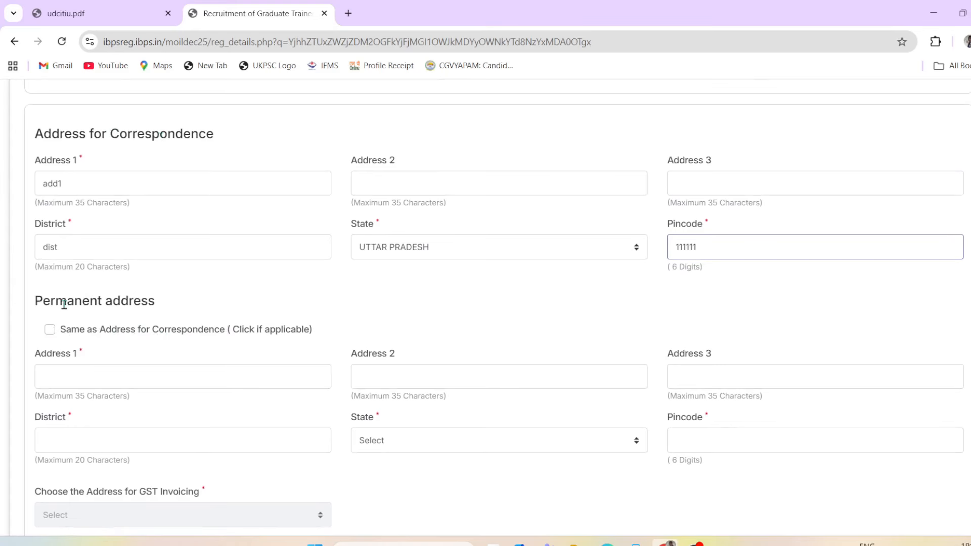
{"action": "left_click", "coordinate": [50, 330]}
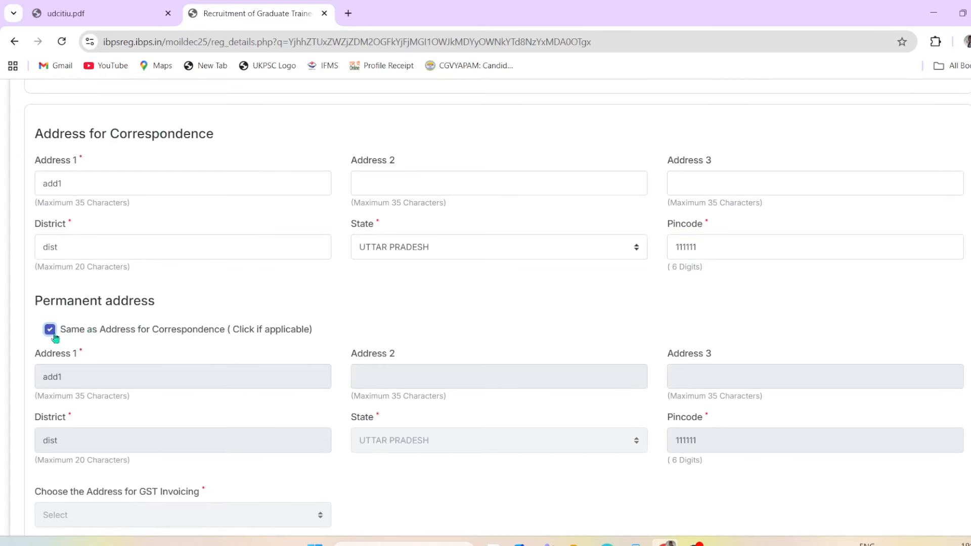
{"action": "scroll", "coordinate": [434, 324], "scroll_direction": "down", "scroll_amount": 1}
{"action": "scroll", "coordinate": [234, 456], "scroll_direction": "down", "scroll_amount": 1}
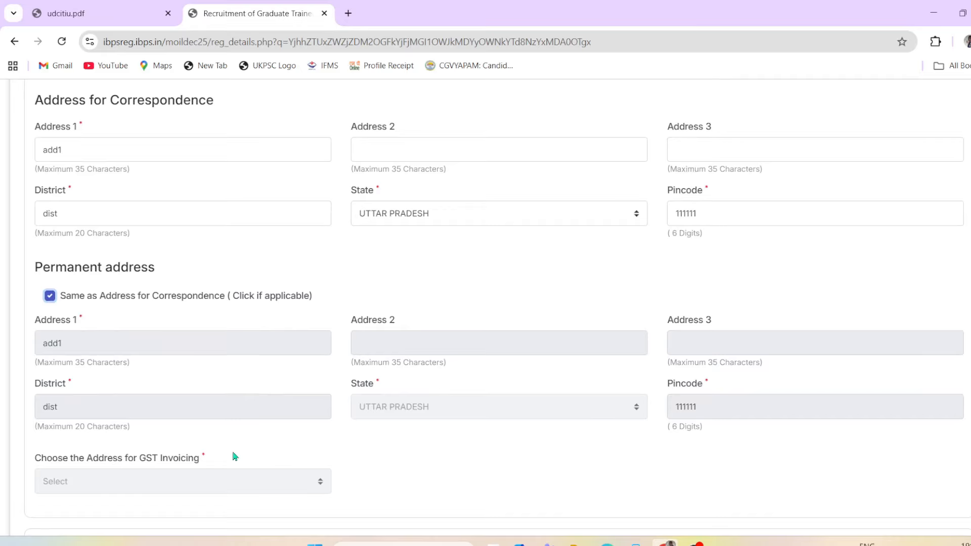
{"action": "scroll", "coordinate": [398, 468], "scroll_direction": "up", "scroll_amount": 1}
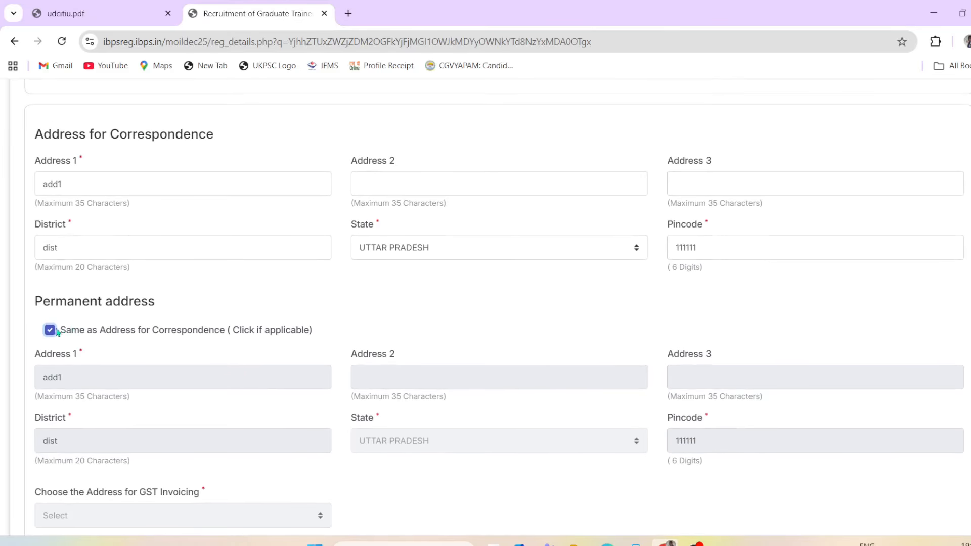
{"action": "left_click", "coordinate": [51, 330]}
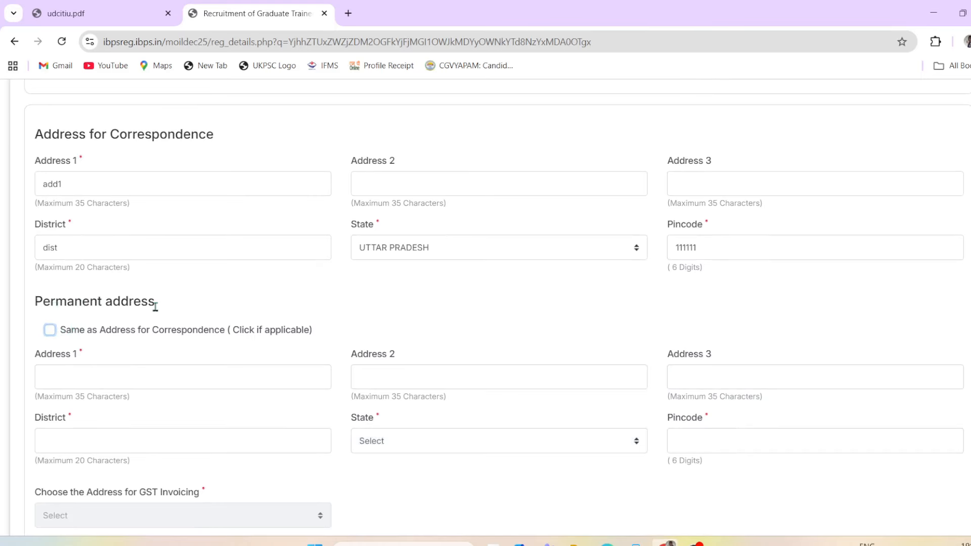
{"action": "scroll", "coordinate": [113, 369], "scroll_direction": "down", "scroll_amount": 1}
Step: Manually fill in the permanent address lines, district, state and pincode fields
{"action": "left_click", "coordinate": [84, 369]}
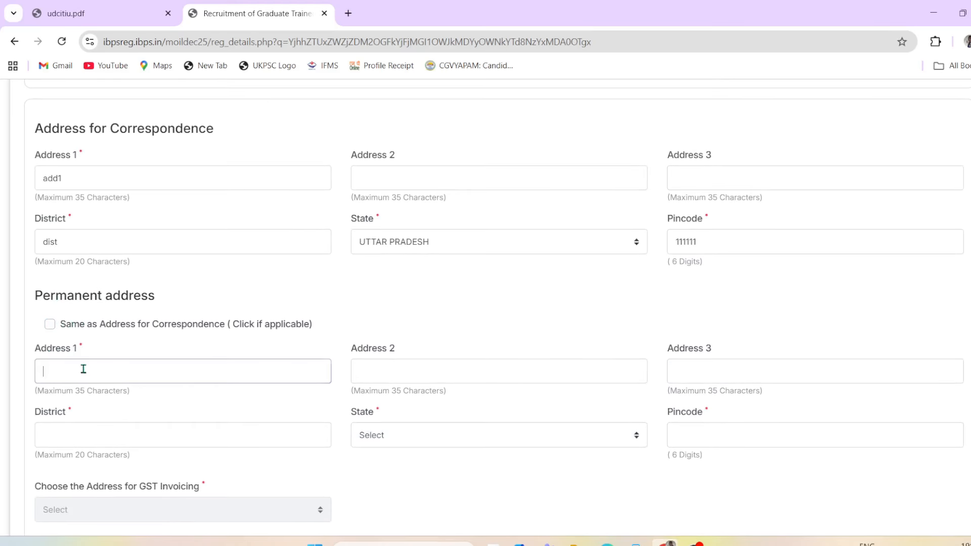
{"action": "type", "text": "add1"}
{"action": "left_click", "coordinate": [452, 369]}
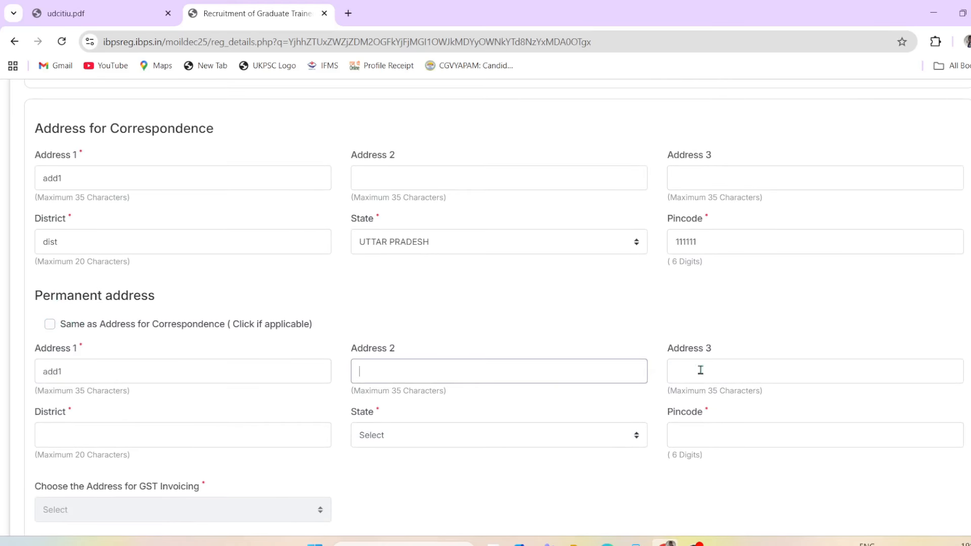
{"action": "left_click", "coordinate": [713, 380]}
{"action": "left_click", "coordinate": [133, 428]}
{"action": "type", "text": "d"}
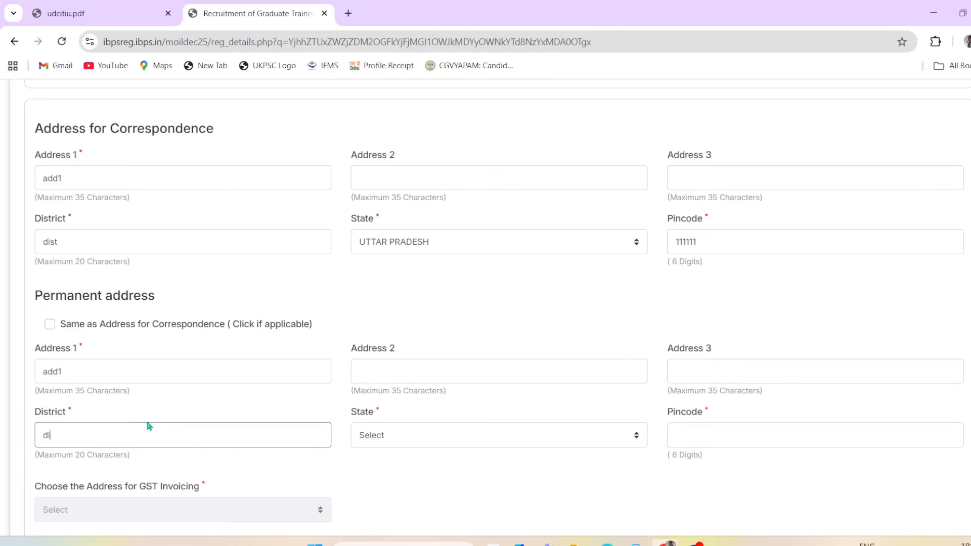
{"action": "type", "text": "i"}
{"action": "left_click", "coordinate": [400, 439]}
{"action": "scroll", "coordinate": [568, 426], "scroll_direction": "down", "scroll_amount": 5}
{"action": "left_click", "coordinate": [737, 429]}
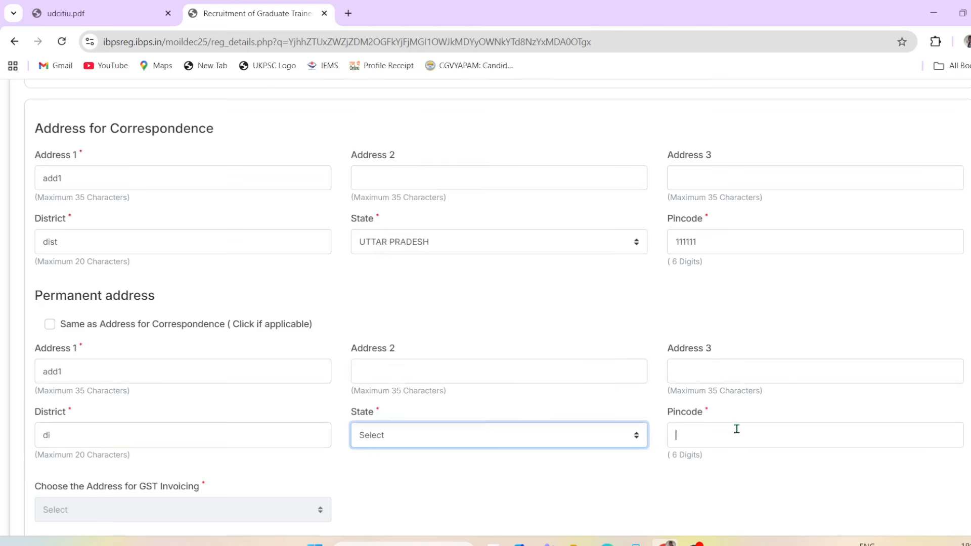
Step: Make the permanent address identical to the correspondence address with the 'Same as' checkbox
{"action": "left_click", "coordinate": [50, 324]}
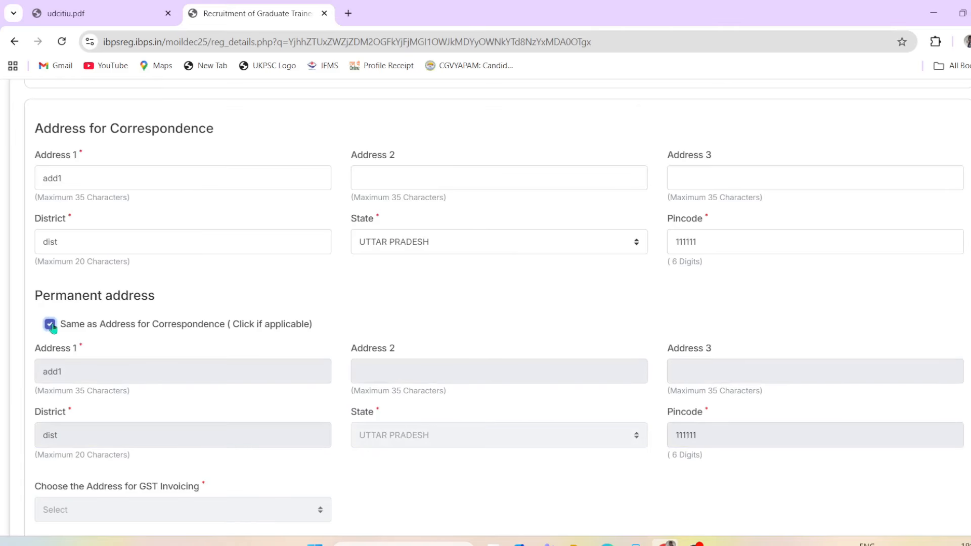
{"action": "scroll", "coordinate": [377, 502], "scroll_direction": "down", "scroll_amount": 1}
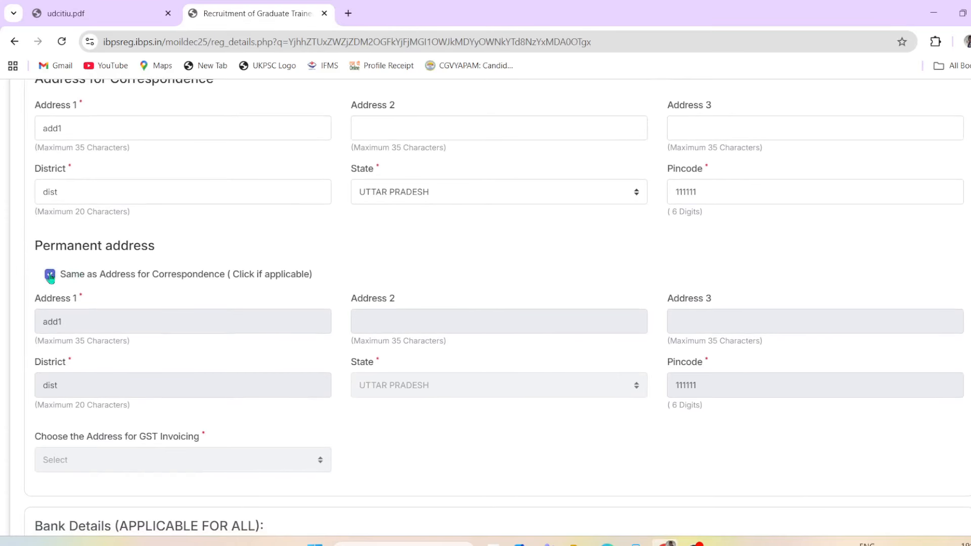
{"action": "left_click", "coordinate": [50, 276]}
{"action": "left_click", "coordinate": [50, 277]}
{"action": "scroll", "coordinate": [445, 455], "scroll_direction": "down", "scroll_amount": 3}
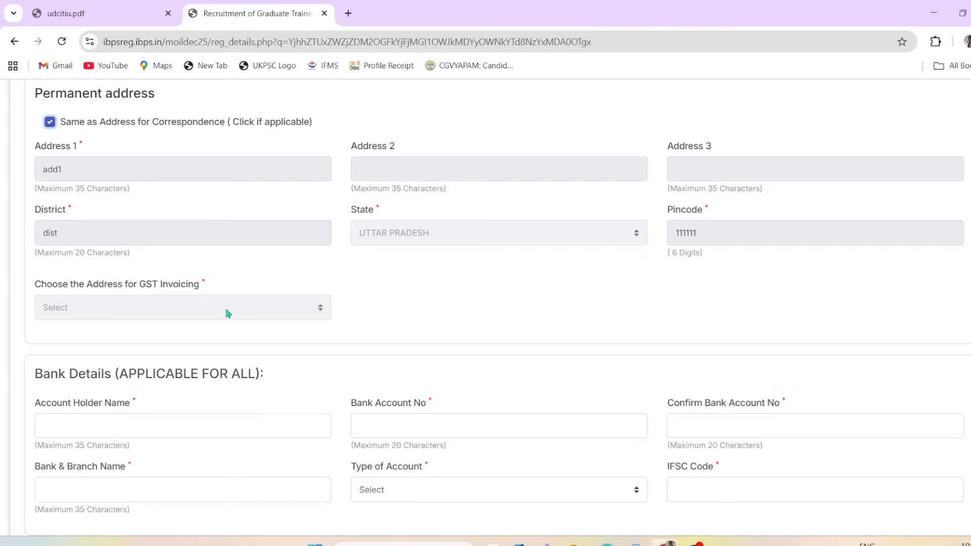
{"action": "scroll", "coordinate": [226, 313], "scroll_direction": "up", "scroll_amount": 1}
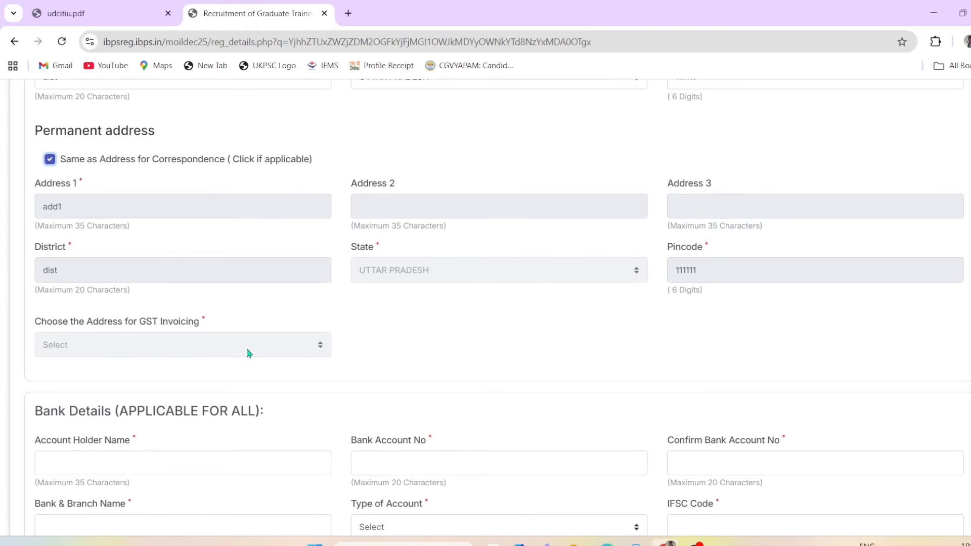
{"action": "scroll", "coordinate": [255, 349], "scroll_direction": "down", "scroll_amount": 2}
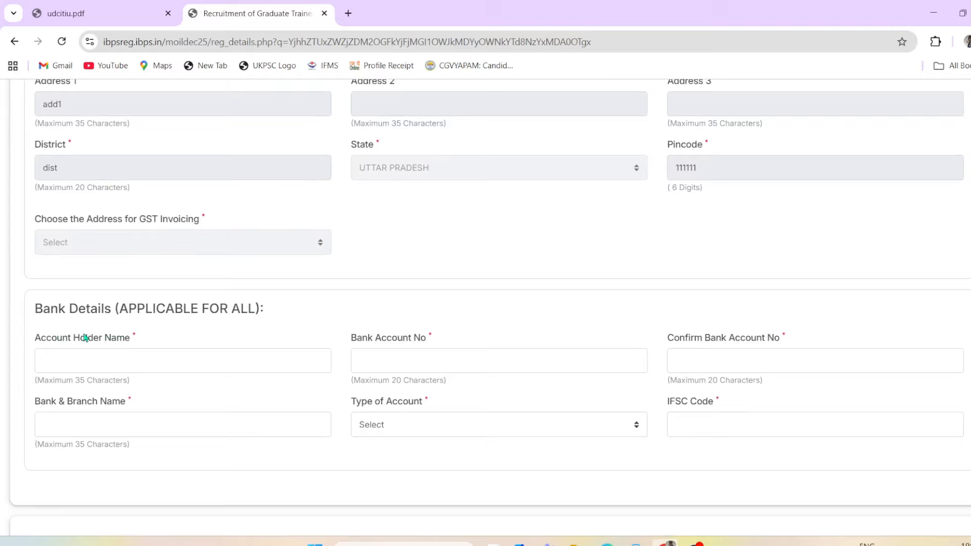
Step: Enter the account holder name and the bank account number, then confirm the account number
{"action": "scroll", "coordinate": [364, 423], "scroll_direction": "down", "scroll_amount": 1}
{"action": "left_click", "coordinate": [114, 316]}
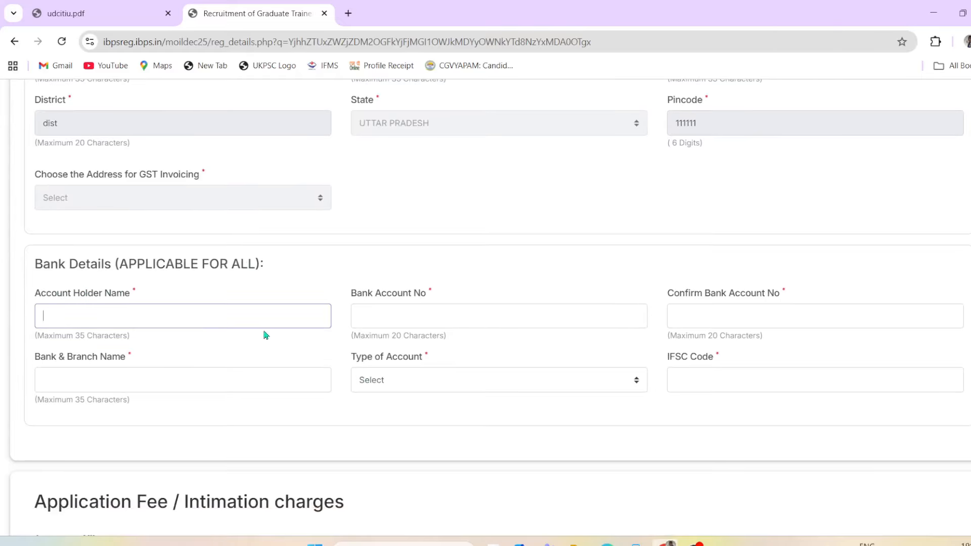
{"action": "type", "text": "name"}
{"action": "left_click", "coordinate": [445, 314]}
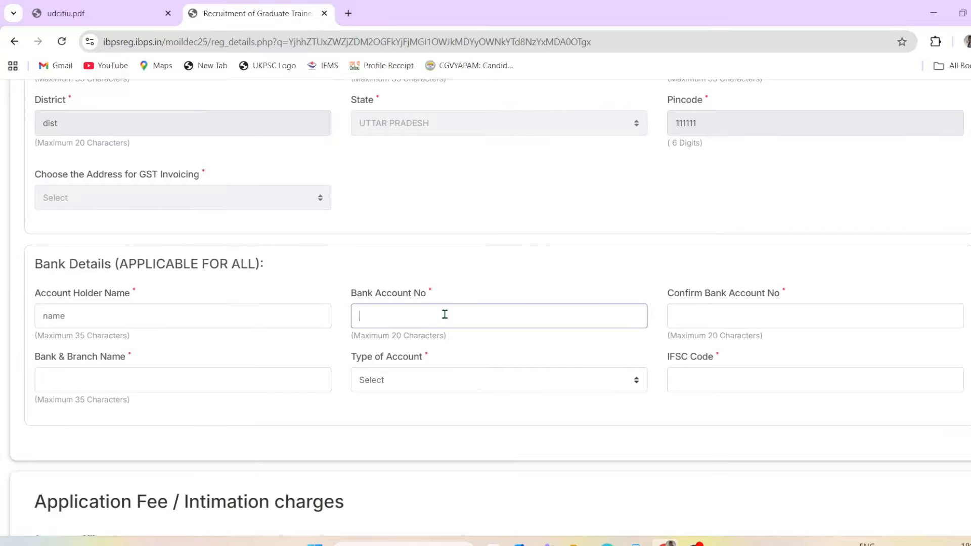
{"action": "type", "text": "11111111111111"}
{"action": "left_click", "coordinate": [730, 307]}
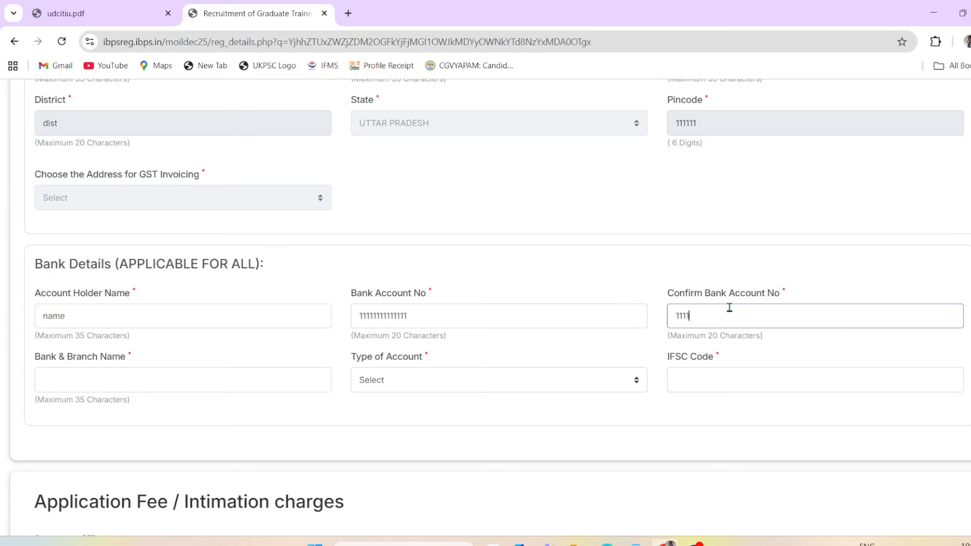
Step: Fill in the bank and branch name, choose Savings Account, and enter the IFSC code
{"action": "left_click", "coordinate": [78, 387]}
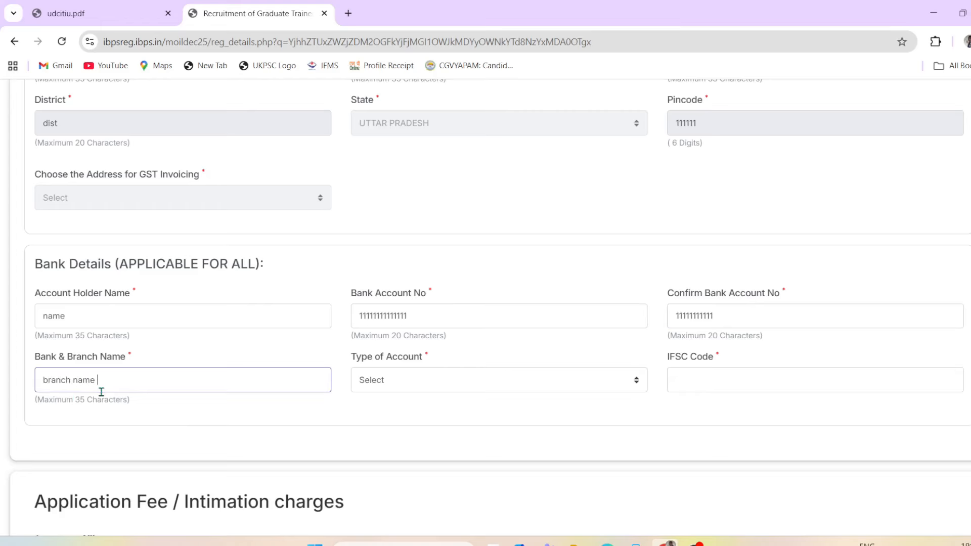
{"action": "left_click", "coordinate": [434, 366]}
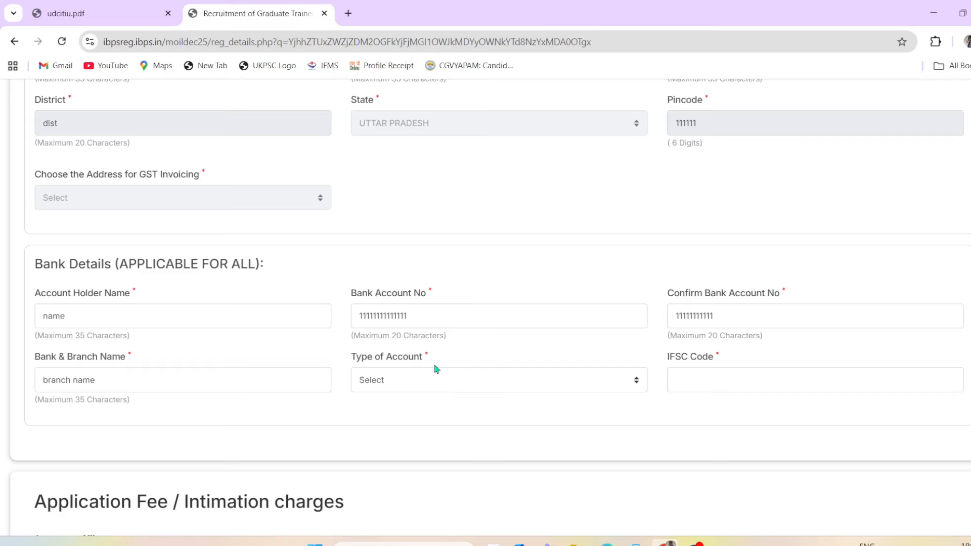
{"action": "left_click", "coordinate": [431, 385]}
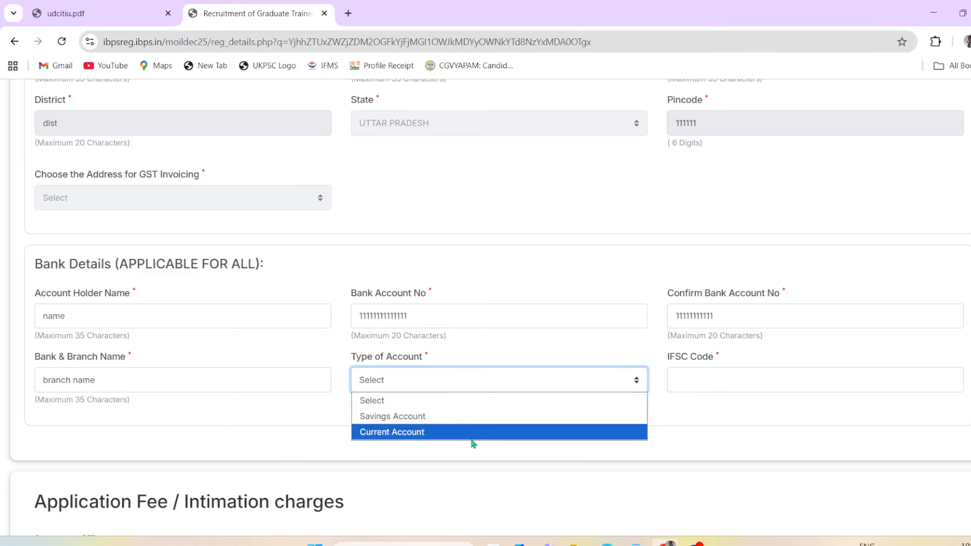
{"action": "left_click", "coordinate": [473, 422]}
{"action": "left_click", "coordinate": [748, 379]}
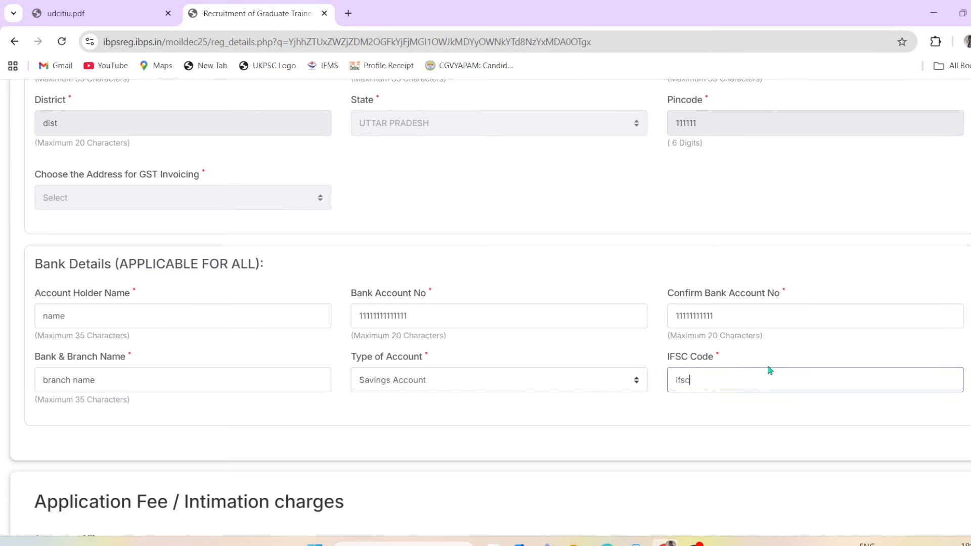
{"action": "scroll", "coordinate": [502, 385], "scroll_direction": "down", "scroll_amount": 3}
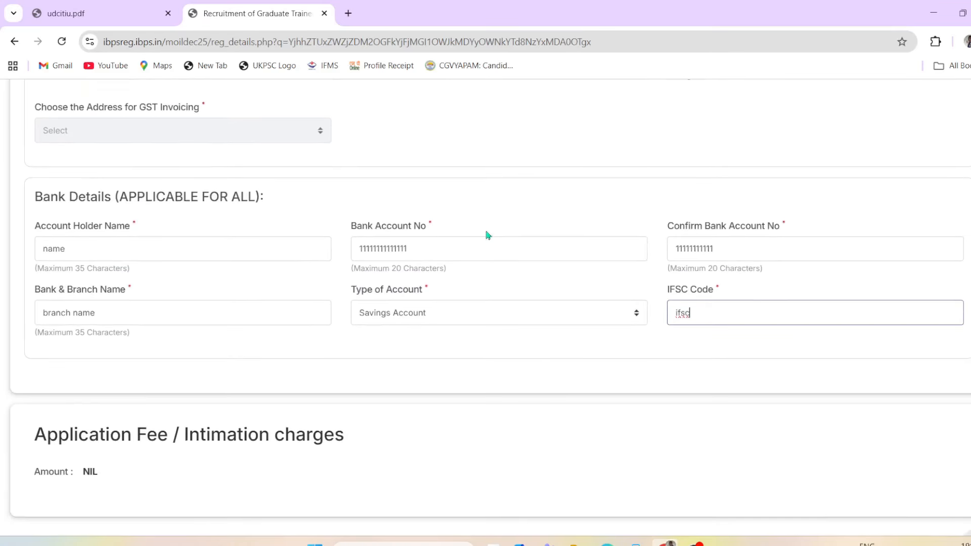
{"action": "left_click", "coordinate": [232, 360]}
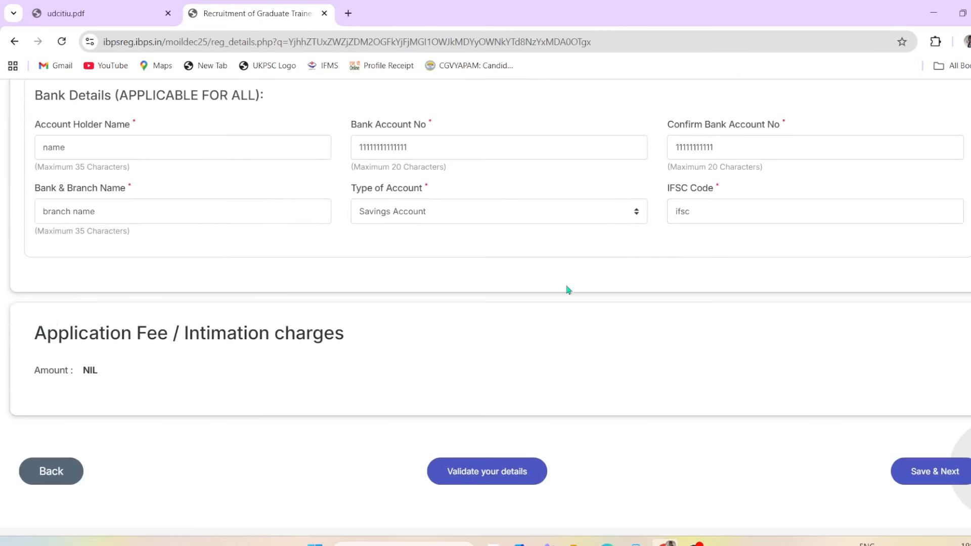
Step: Save the basic details to reach the Qualification/Experience/Languages page, then bring up udcitiu.pdf
{"action": "scroll", "coordinate": [646, 268], "scroll_direction": "down", "scroll_amount": 1}
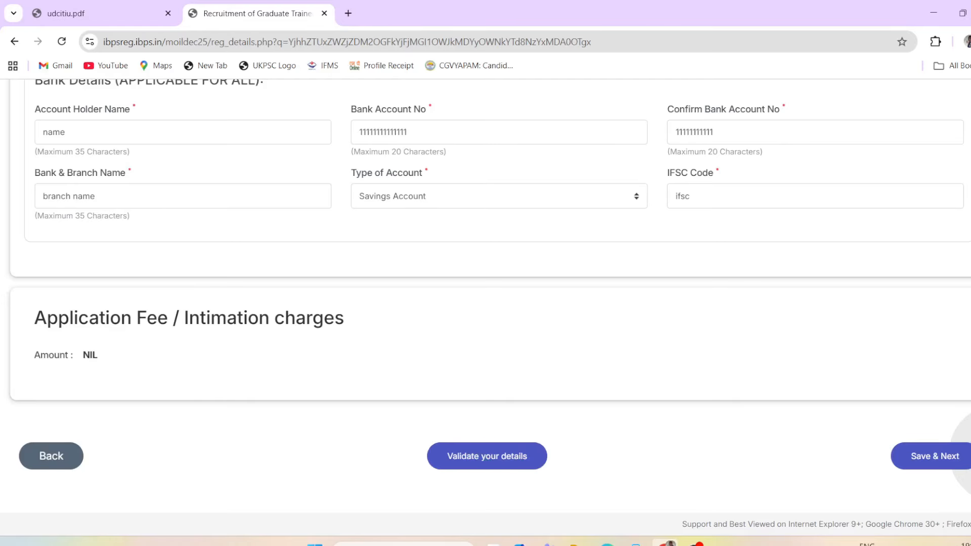
{"action": "left_click", "coordinate": [937, 463]}
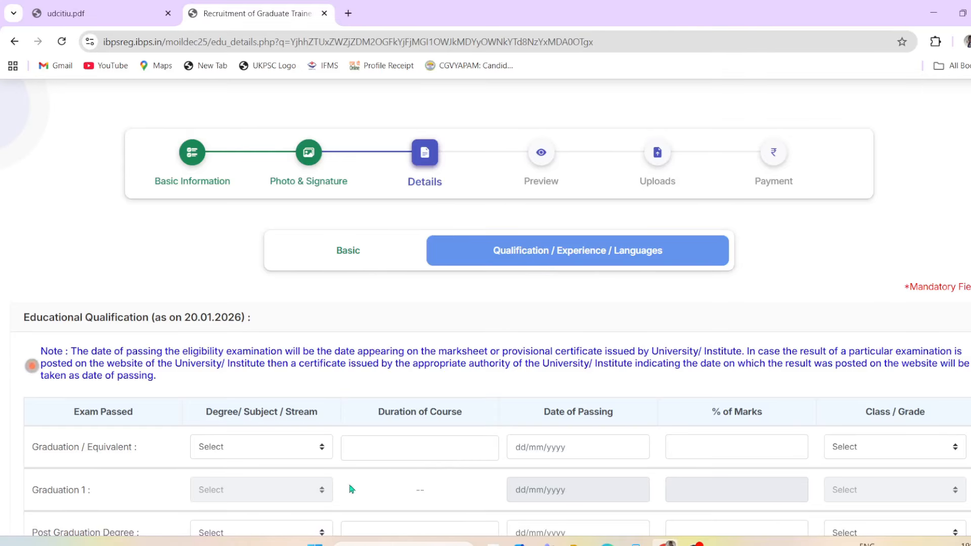
{"action": "scroll", "coordinate": [352, 490], "scroll_direction": "down", "scroll_amount": 4}
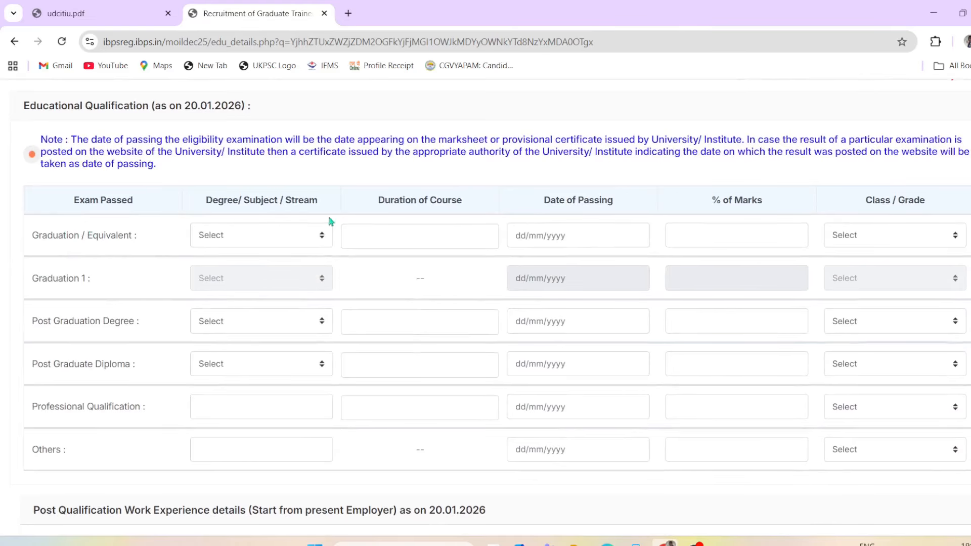
{"action": "left_click", "coordinate": [112, 20]}
Step: Highlight the Graduate Trainee (Electrical) degree requirements in udcitiu.pdf, then return to the application form
{"action": "scroll", "coordinate": [452, 278], "scroll_direction": "up", "scroll_amount": 5}
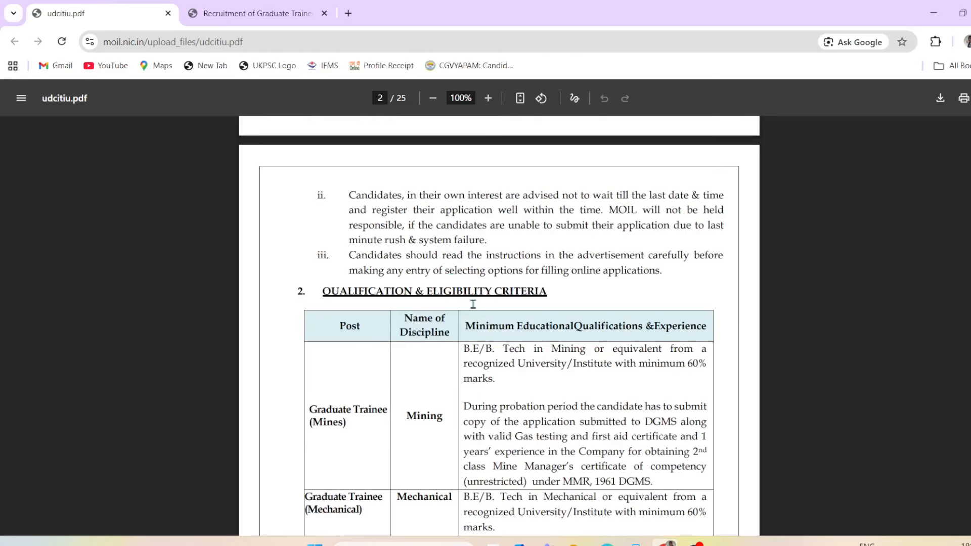
{"action": "left_click_drag", "start_coordinate": [346, 293], "coordinate": [457, 294]}
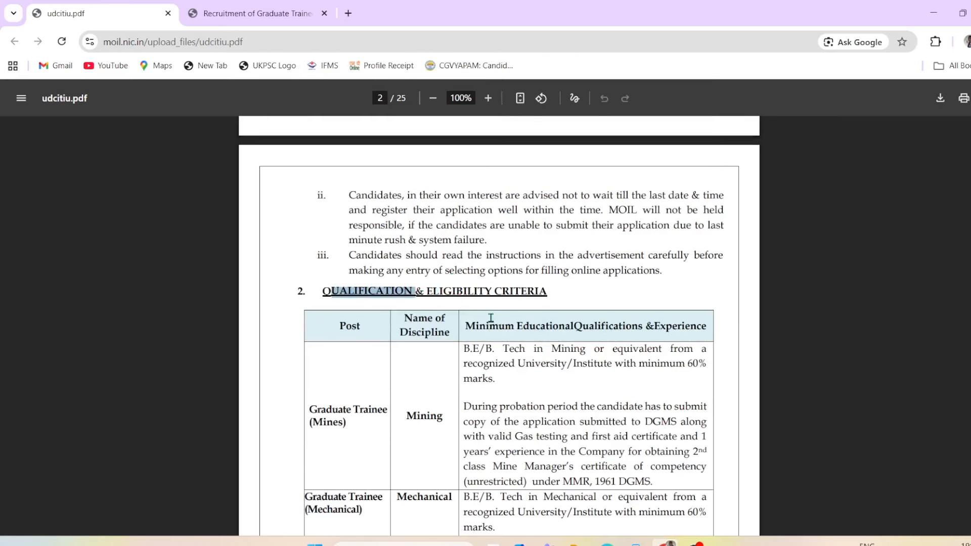
{"action": "scroll", "coordinate": [490, 319], "scroll_direction": "down", "scroll_amount": 6}
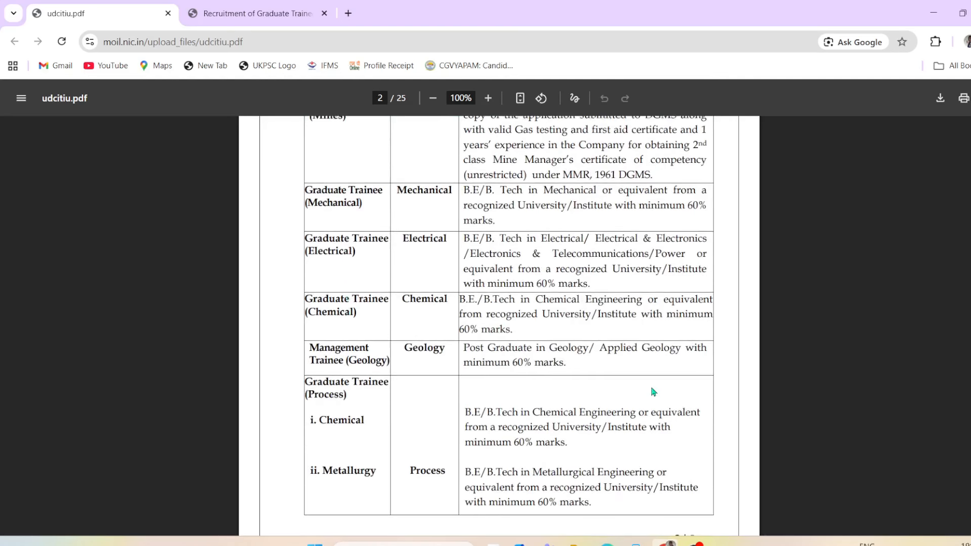
{"action": "scroll", "coordinate": [653, 392], "scroll_direction": "up", "scroll_amount": 4}
{"action": "scroll", "coordinate": [544, 377], "scroll_direction": "down", "scroll_amount": 2}
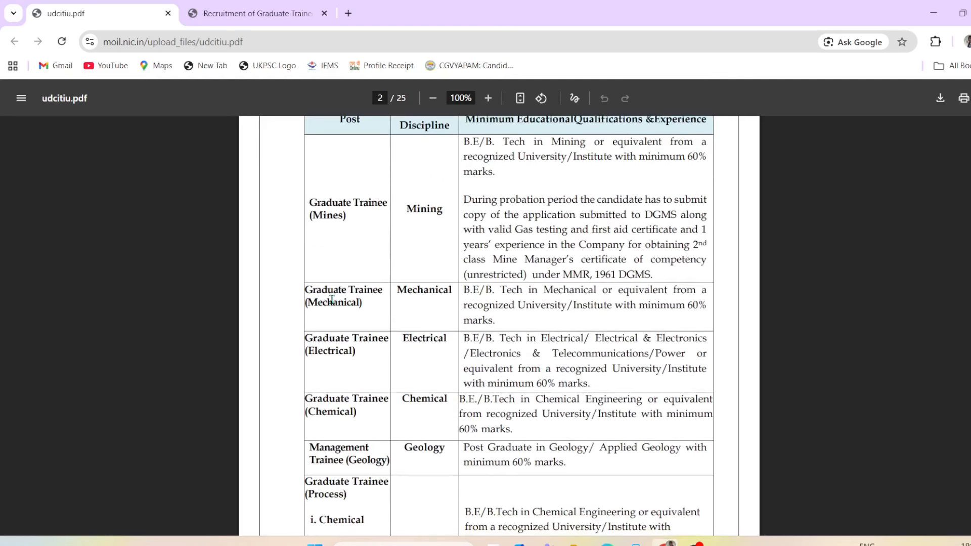
{"action": "scroll", "coordinate": [354, 334], "scroll_direction": "down", "scroll_amount": 1}
{"action": "left_click_drag", "start_coordinate": [317, 301], "coordinate": [354, 302]}
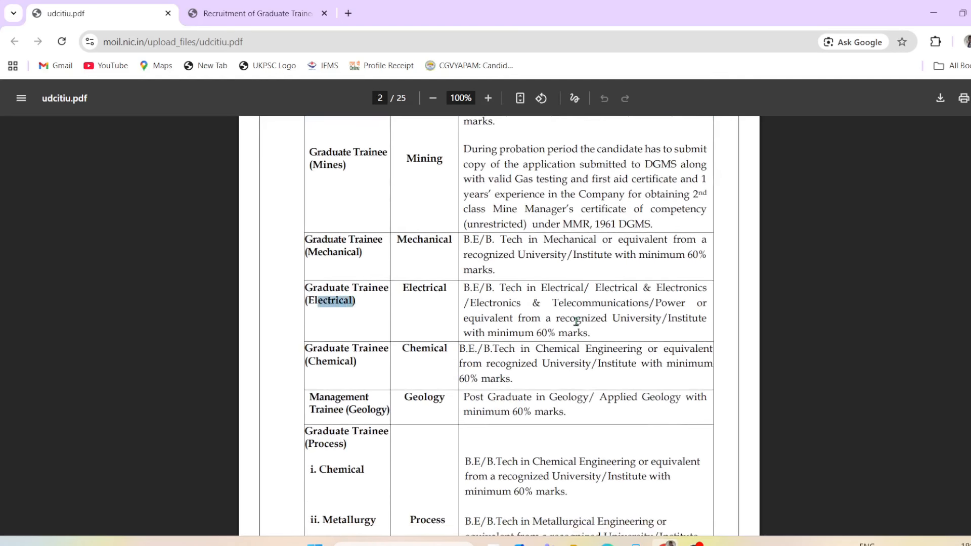
{"action": "left_click_drag", "start_coordinate": [463, 289], "coordinate": [689, 288]}
{"action": "left_click_drag", "start_coordinate": [484, 303], "coordinate": [707, 320]}
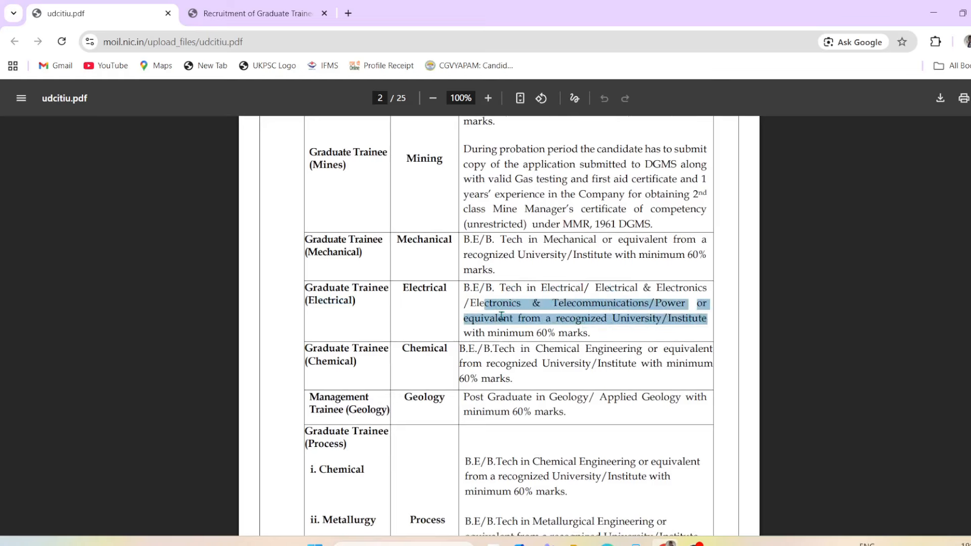
{"action": "left_click_drag", "start_coordinate": [321, 304], "coordinate": [392, 308]}
{"action": "left_click_drag", "start_coordinate": [464, 289], "coordinate": [614, 337]}
{"action": "left_click", "coordinate": [292, 6]}
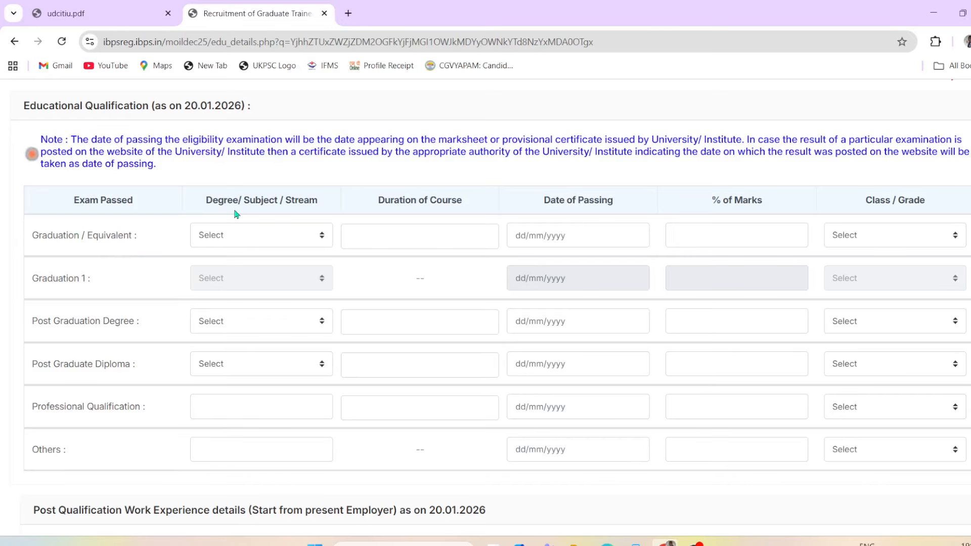
Step: Select B.E in Electrical as the graduation degree and enter a course duration of 4
{"action": "left_click", "coordinate": [269, 238]}
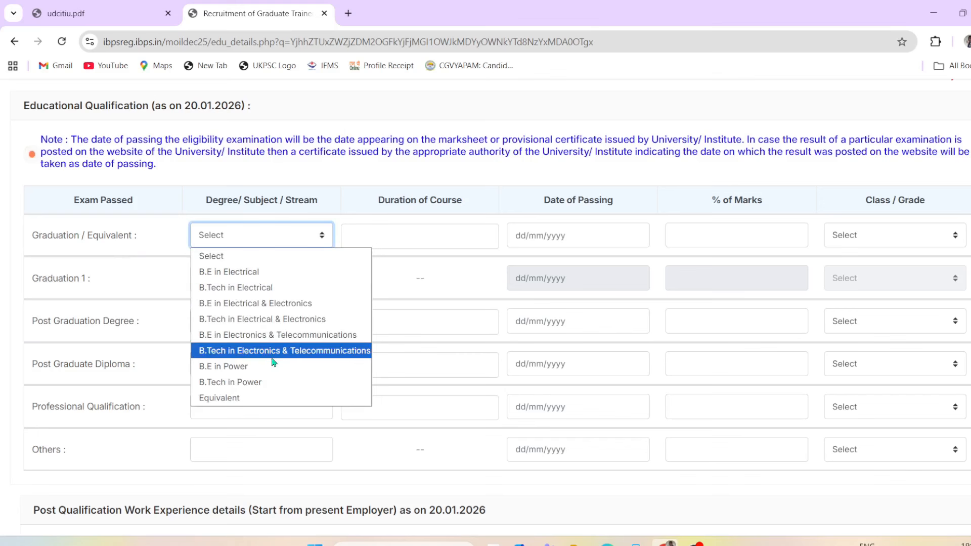
{"action": "left_click", "coordinate": [251, 273]}
{"action": "left_click", "coordinate": [248, 237]}
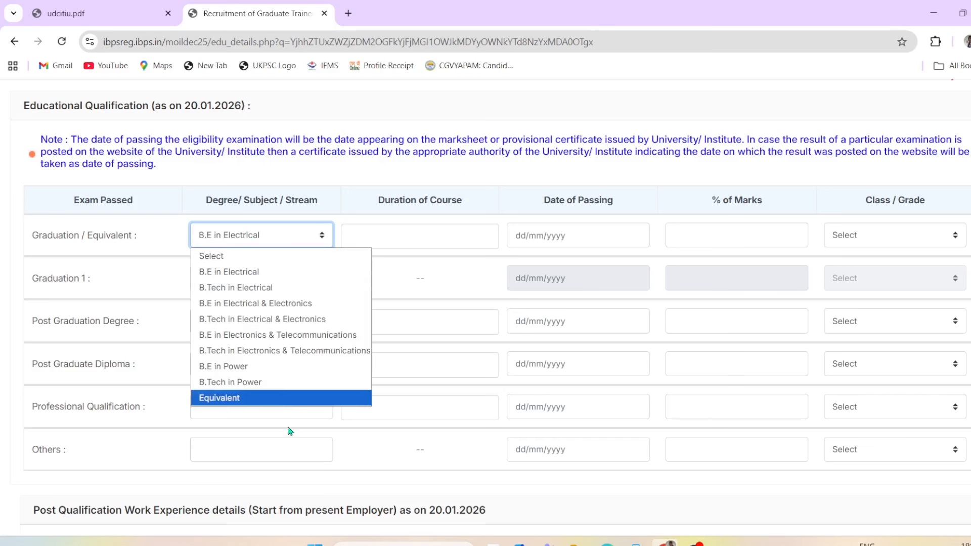
{"action": "left_click", "coordinate": [245, 239]}
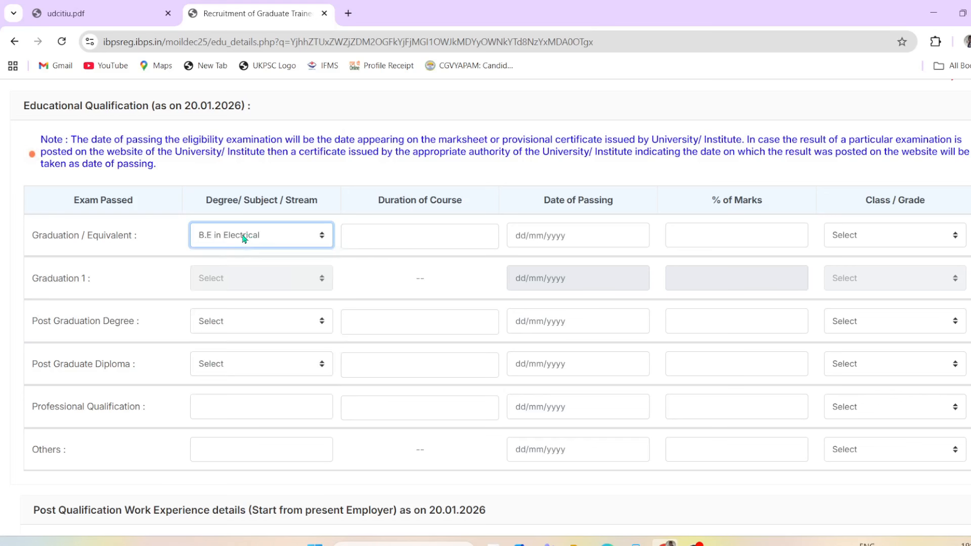
{"action": "left_click", "coordinate": [442, 226]}
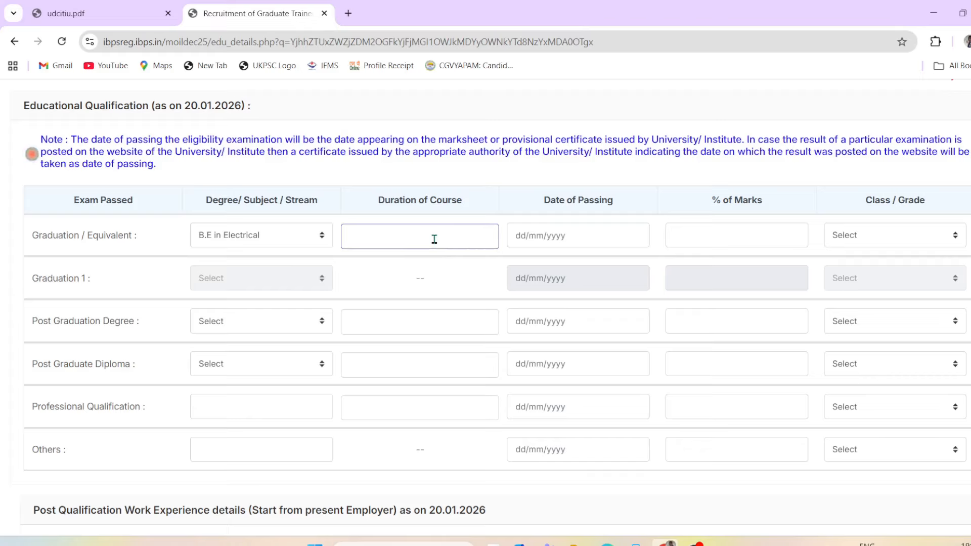
{"action": "type", "text": "4"}
{"action": "left_click", "coordinate": [458, 278]}
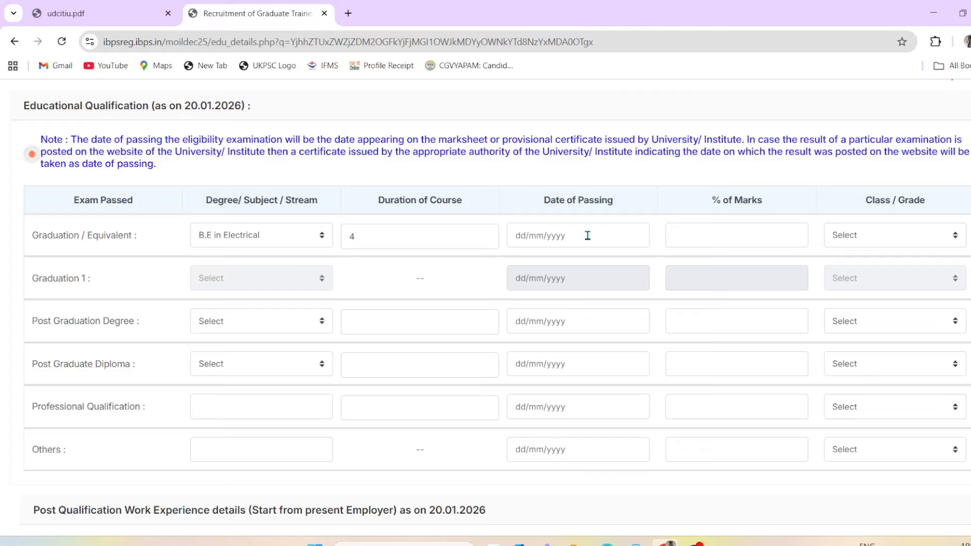
{"action": "left_click", "coordinate": [447, 242]}
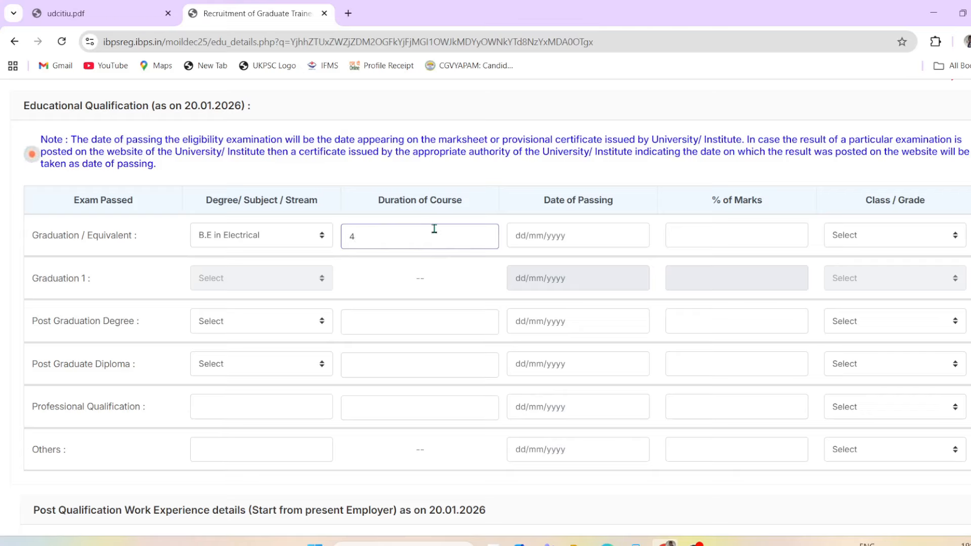
Step: Set the graduation date of passing to 30/09/2021
{"action": "left_click", "coordinate": [590, 232]}
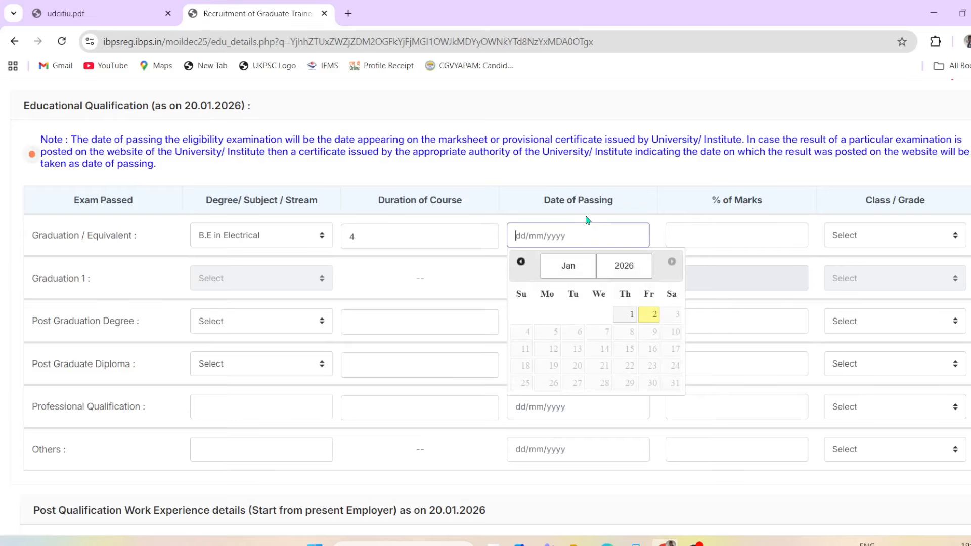
{"action": "left_click", "coordinate": [648, 267]}
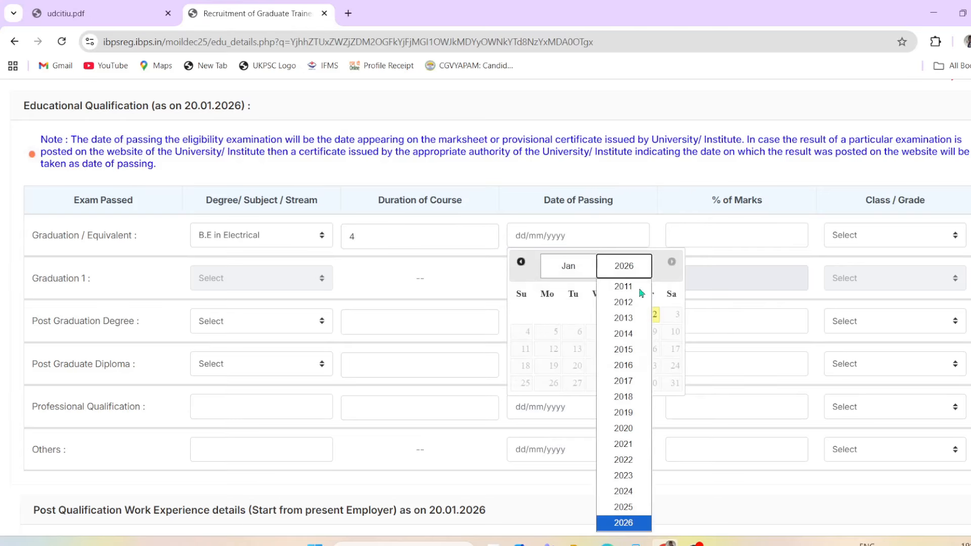
{"action": "left_click", "coordinate": [630, 443]}
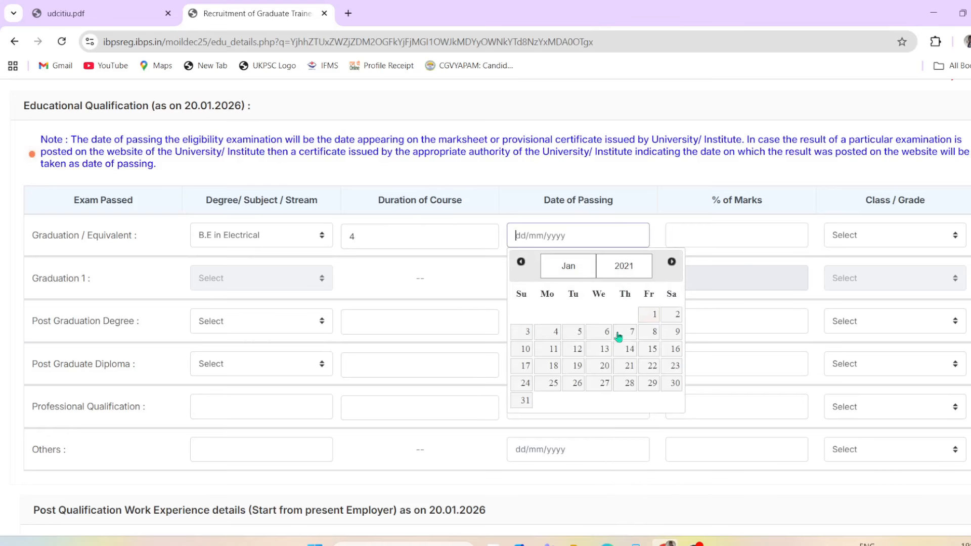
{"action": "left_click", "coordinate": [586, 268]}
{"action": "left_click", "coordinate": [574, 413]}
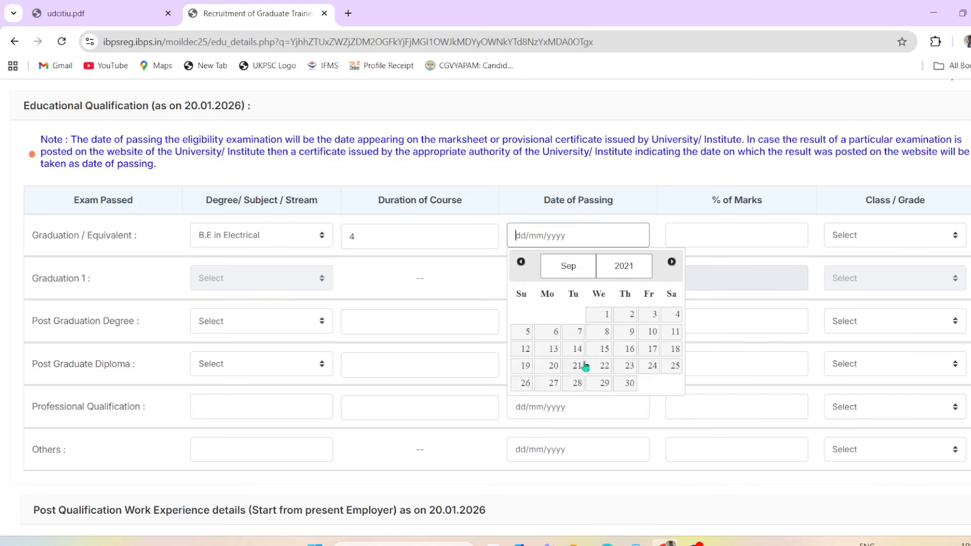
{"action": "left_click", "coordinate": [626, 388]}
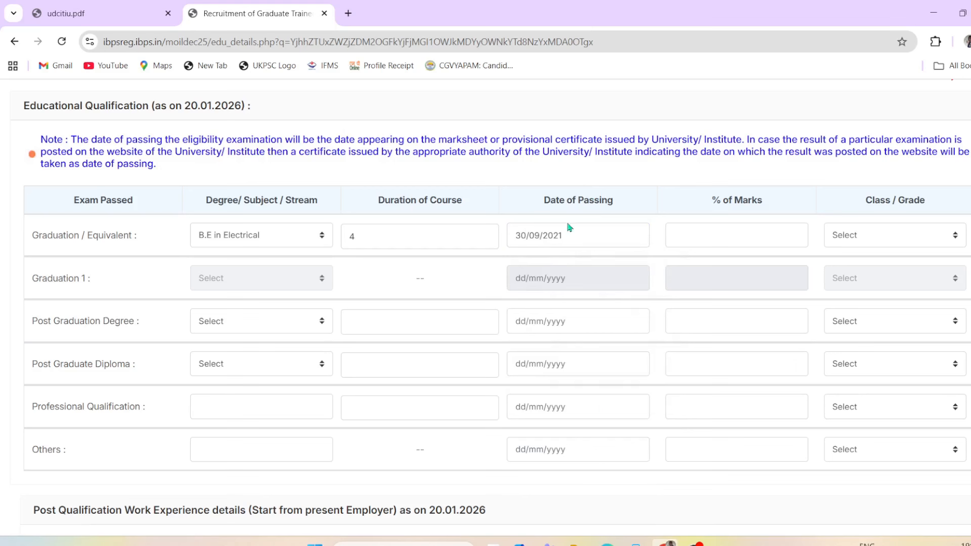
Step: Enter 71.00 percent marks and choose First Class for the graduation row
{"action": "left_click", "coordinate": [722, 232]}
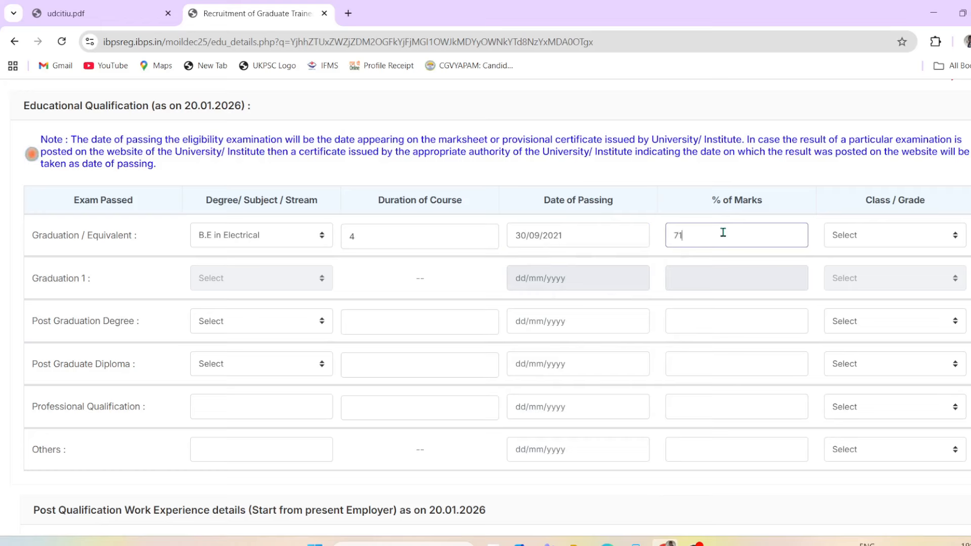
{"action": "left_click", "coordinate": [883, 237]}
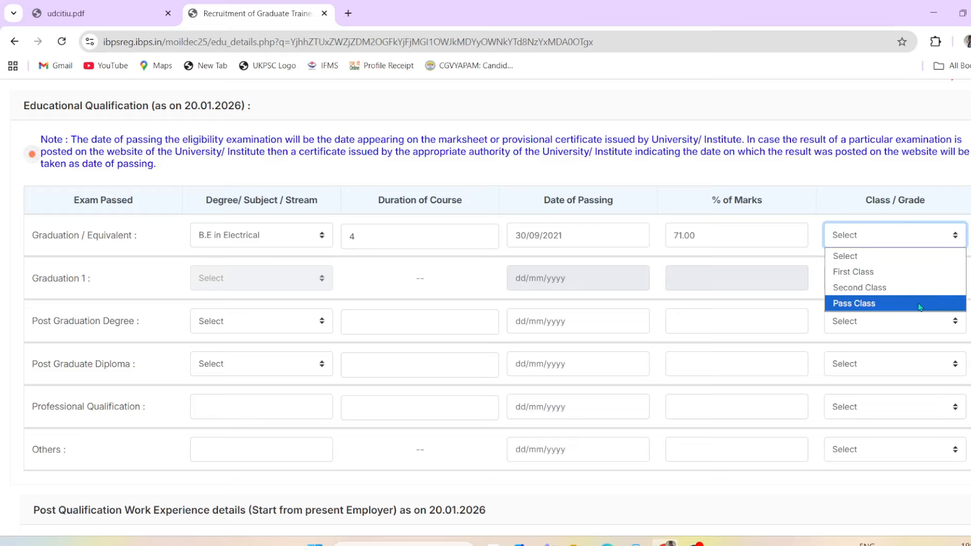
{"action": "left_click", "coordinate": [909, 272]}
{"action": "left_click", "coordinate": [120, 283]}
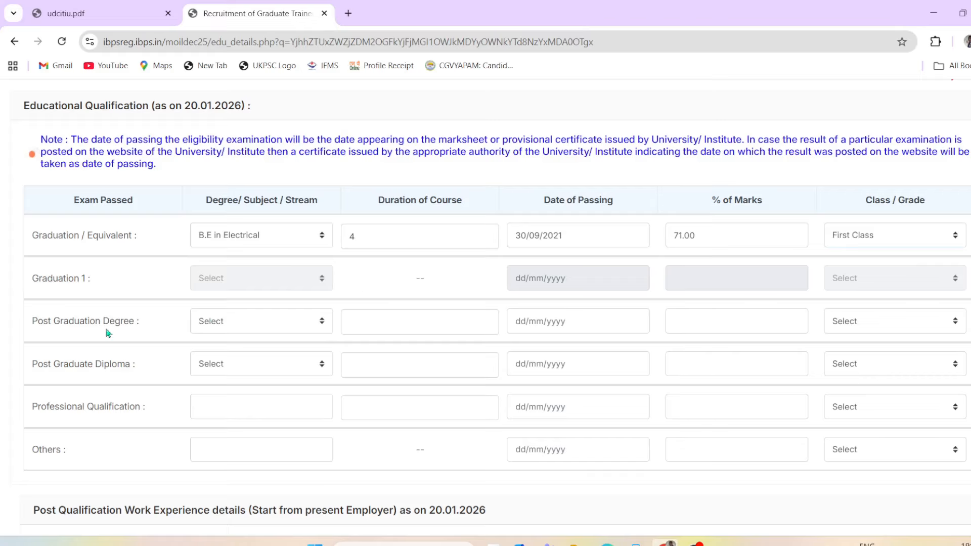
Step: Choose Others as the Post Graduation Degree, leaving its name, duration and passing date empty
{"action": "left_click", "coordinate": [223, 325]}
{"action": "left_click", "coordinate": [241, 364]}
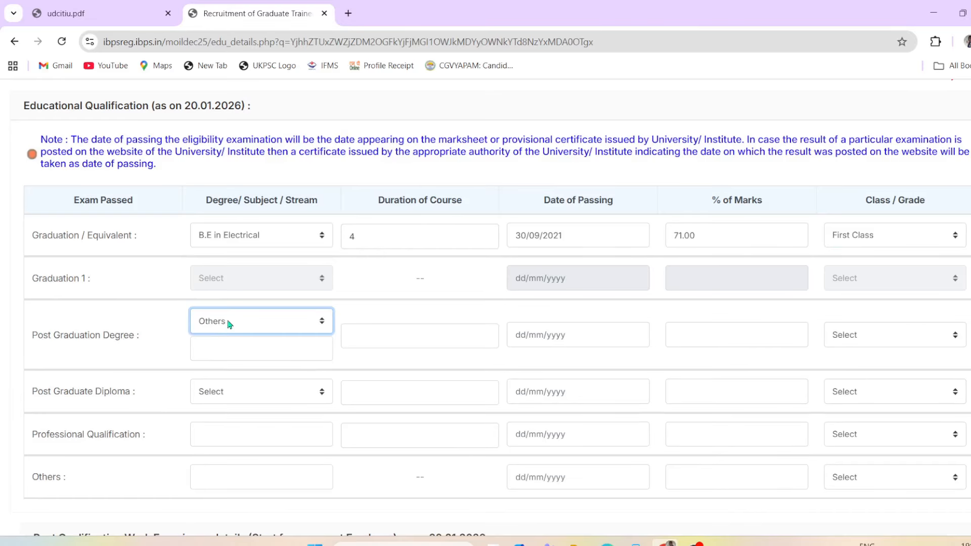
{"action": "left_click", "coordinate": [228, 324]}
{"action": "left_click", "coordinate": [245, 358]}
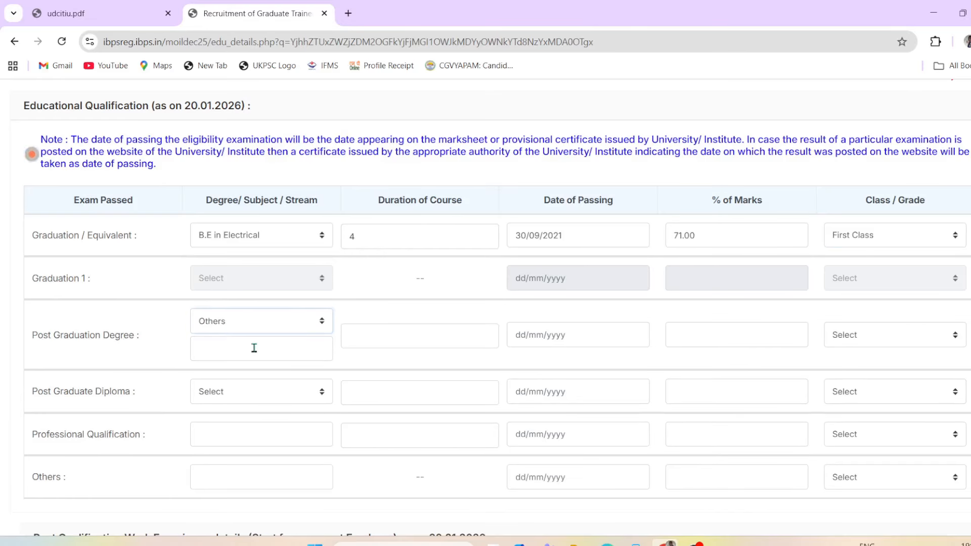
{"action": "left_click", "coordinate": [251, 348]}
{"action": "left_click", "coordinate": [426, 336]}
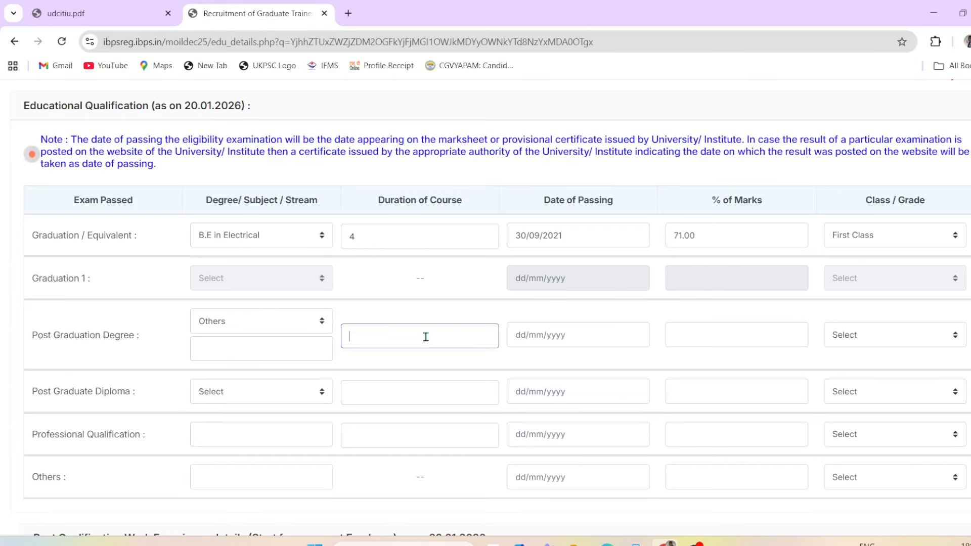
{"action": "left_click", "coordinate": [564, 336]}
{"action": "left_click", "coordinate": [717, 314]}
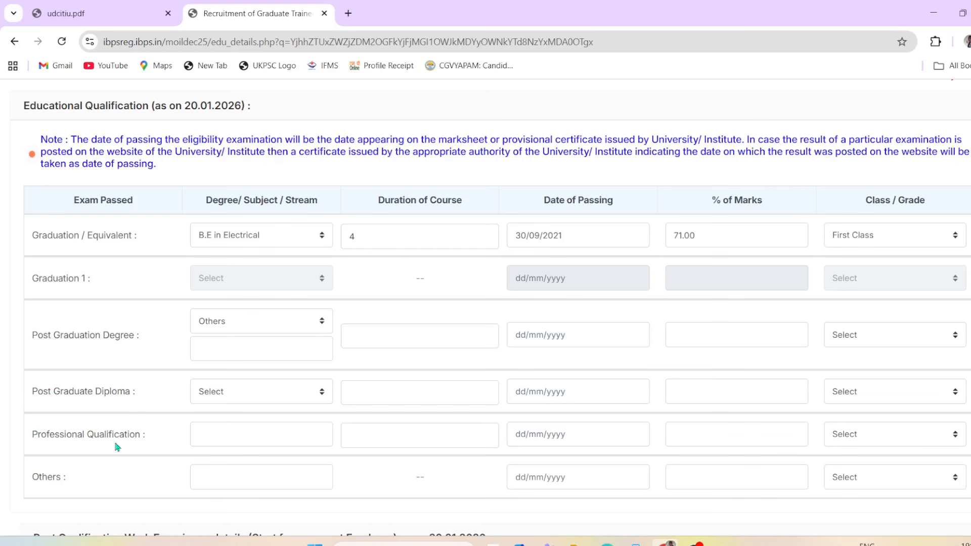
{"action": "left_click", "coordinate": [268, 476]}
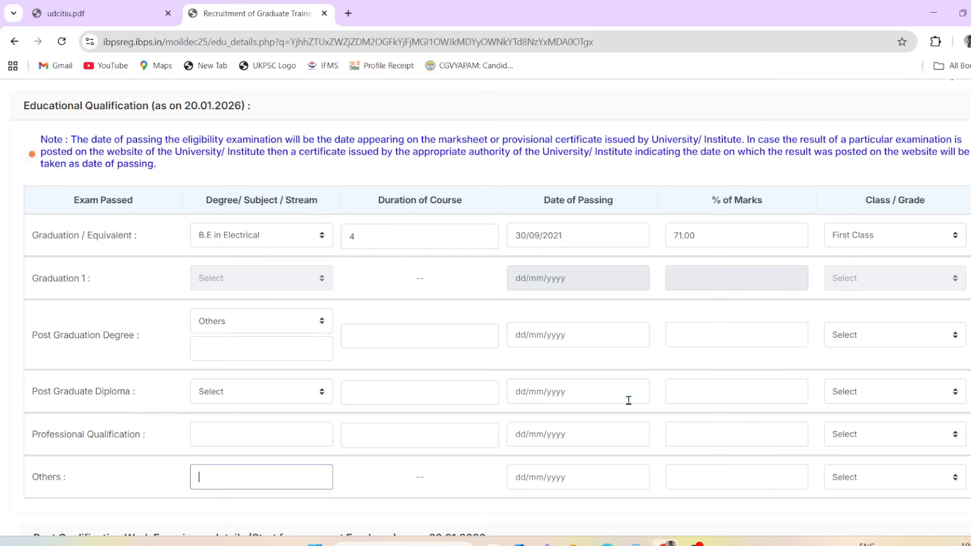
{"action": "scroll", "coordinate": [334, 307], "scroll_direction": "down", "scroll_amount": 1}
{"action": "left_click", "coordinate": [581, 297]}
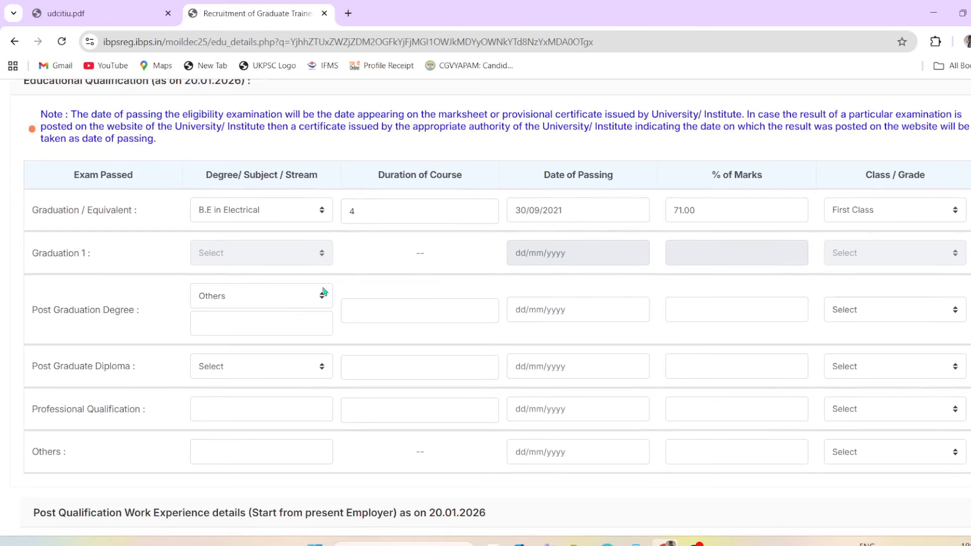
Step: Enter employer 'em name' and designation 'post', and set Presently working to No
{"action": "scroll", "coordinate": [473, 367], "scroll_direction": "down", "scroll_amount": 3}
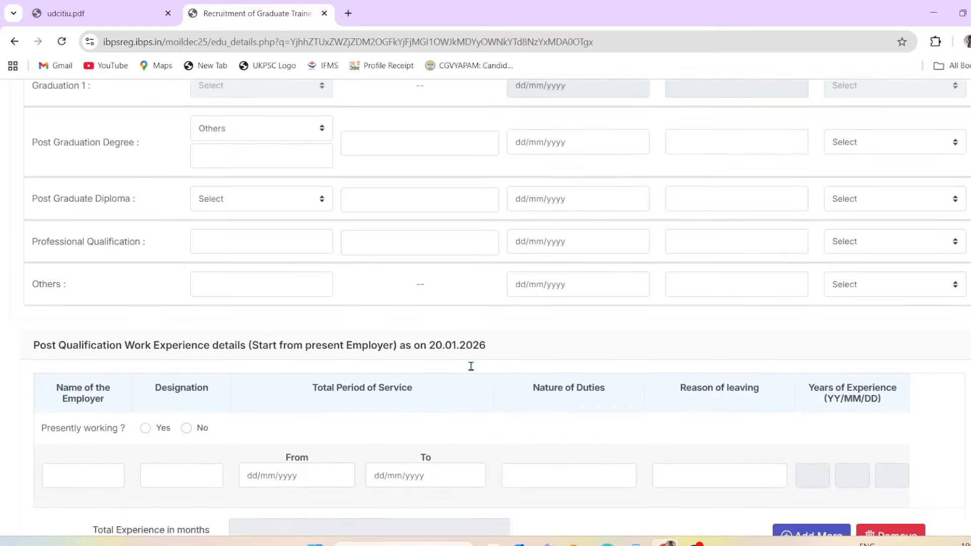
{"action": "scroll", "coordinate": [4, 314], "scroll_direction": "down", "scroll_amount": 1}
{"action": "scroll", "coordinate": [56, 273], "scroll_direction": "down", "scroll_amount": 1}
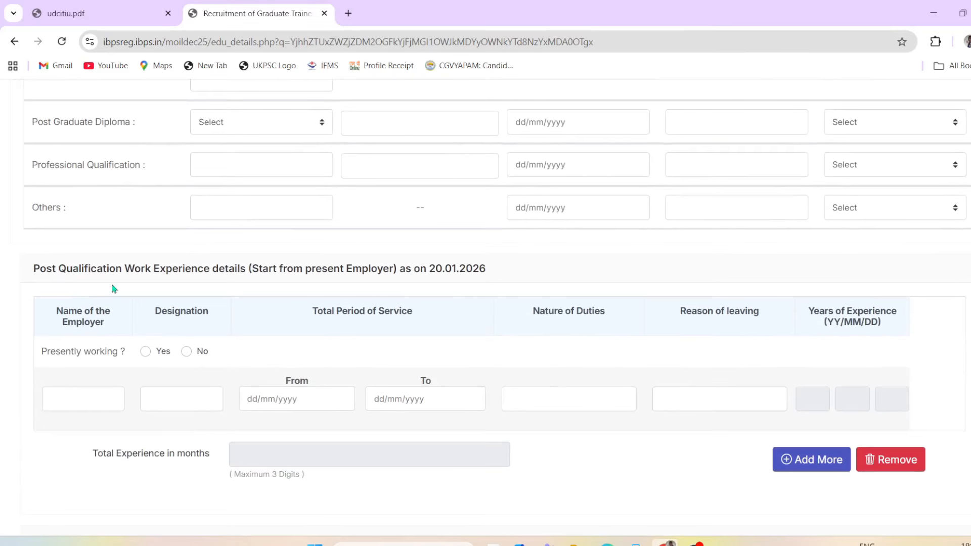
{"action": "scroll", "coordinate": [281, 281], "scroll_direction": "down", "scroll_amount": 1}
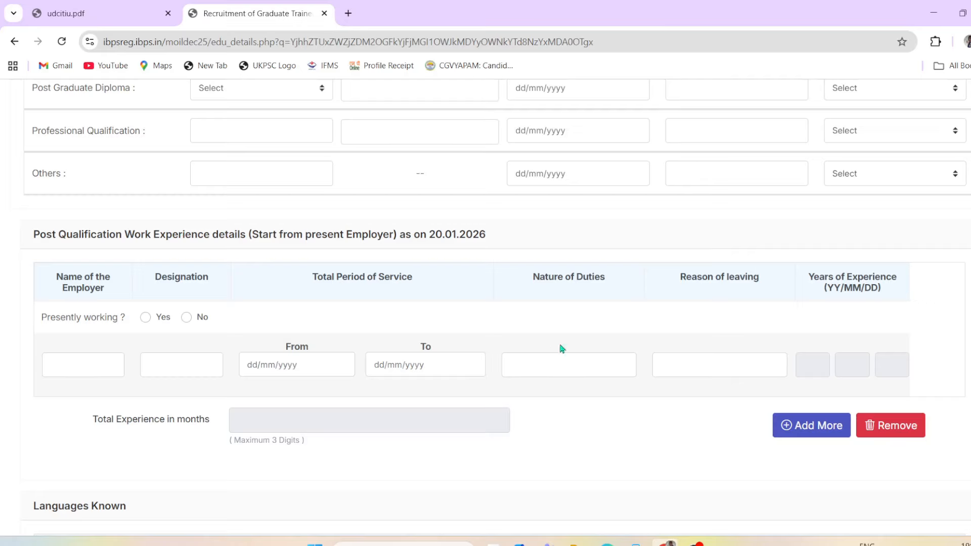
{"action": "scroll", "coordinate": [280, 392], "scroll_direction": "down", "scroll_amount": 1}
{"action": "scroll", "coordinate": [274, 390], "scroll_direction": "up", "scroll_amount": 1}
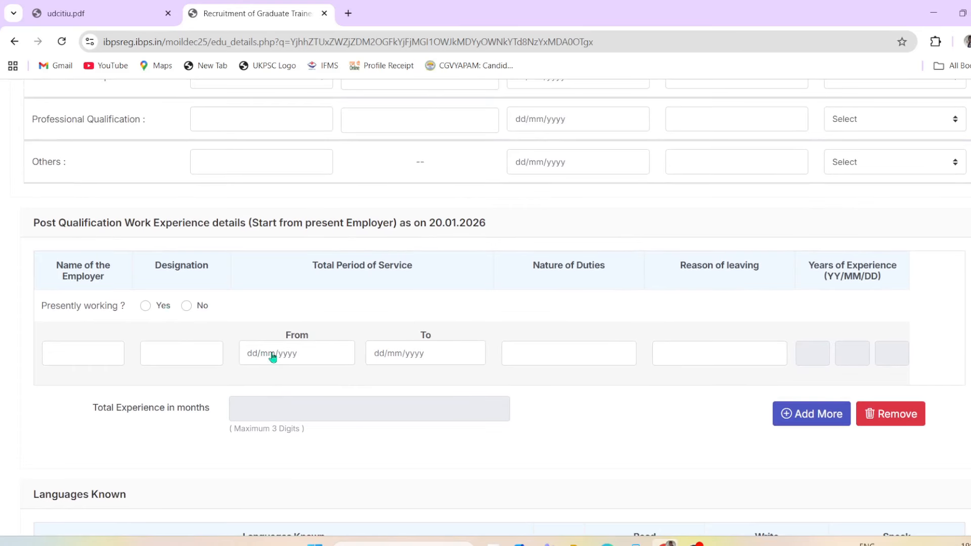
{"action": "scroll", "coordinate": [265, 357], "scroll_direction": "down", "scroll_amount": 1}
{"action": "scroll", "coordinate": [155, 307], "scroll_direction": "up", "scroll_amount": 1}
{"action": "scroll", "coordinate": [155, 307], "scroll_direction": "up", "scroll_amount": 1}
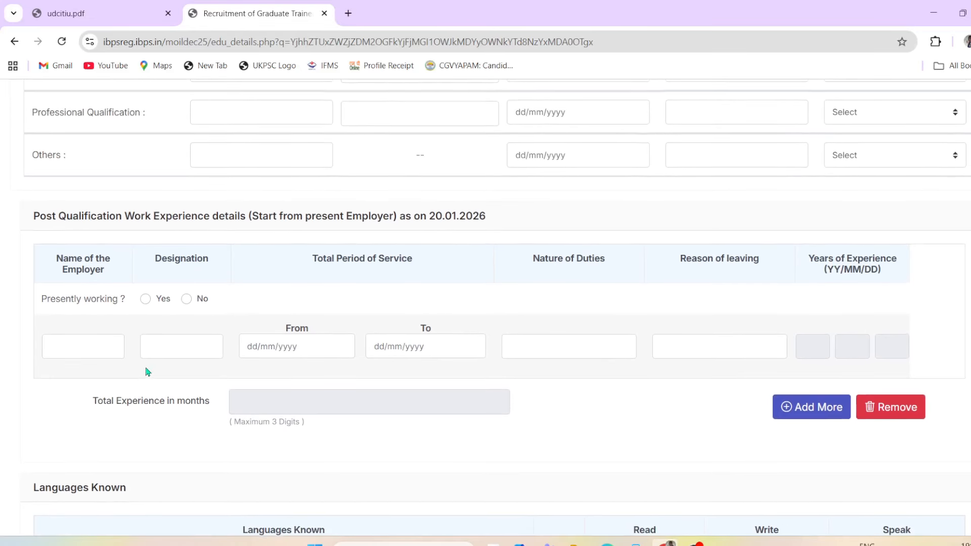
{"action": "left_click", "coordinate": [82, 349]}
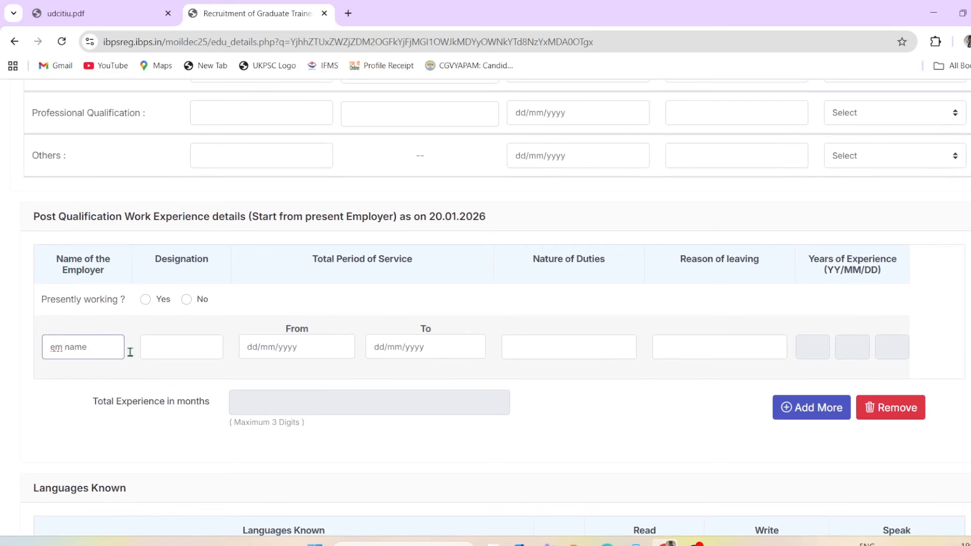
{"action": "left_click", "coordinate": [178, 353]}
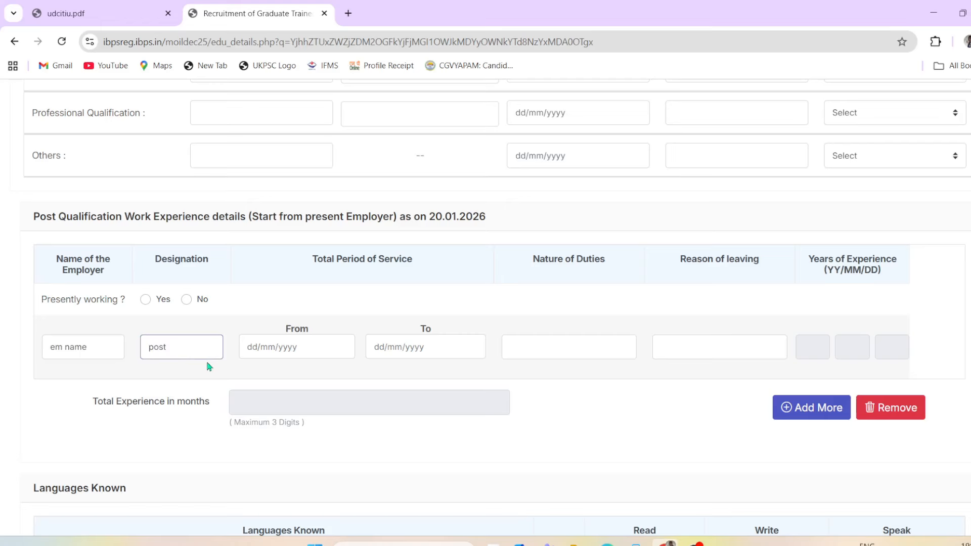
{"action": "left_click", "coordinate": [147, 301]}
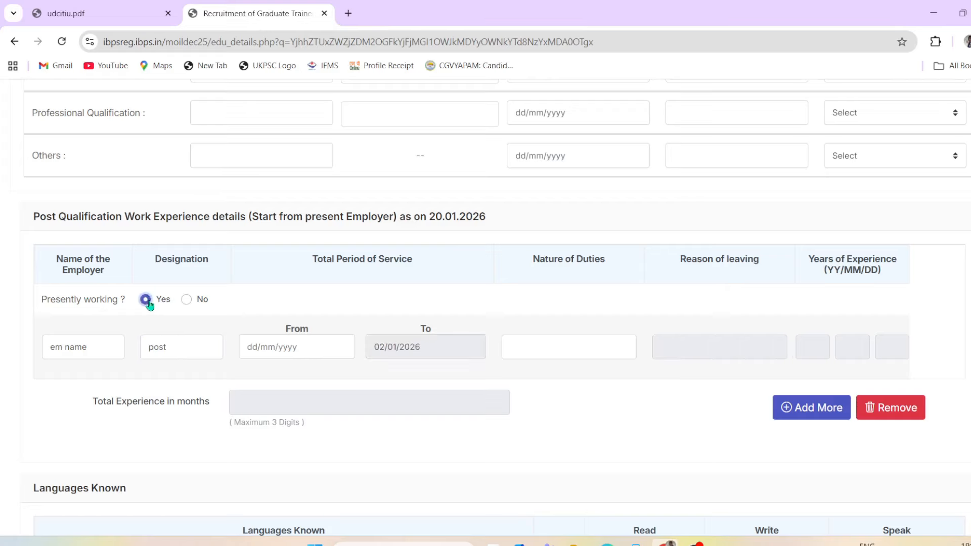
{"action": "left_click", "coordinate": [196, 346]}
{"action": "left_click", "coordinate": [186, 299]}
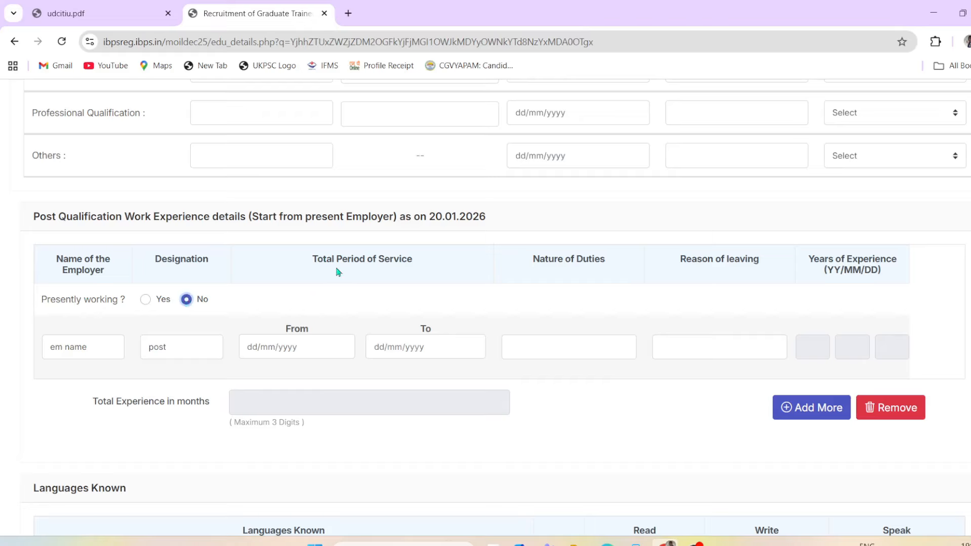
Step: Leave the service From/To dates, Nature of Duties and Reason of leaving blank, keeping Presently working No
{"action": "left_click", "coordinate": [315, 346]}
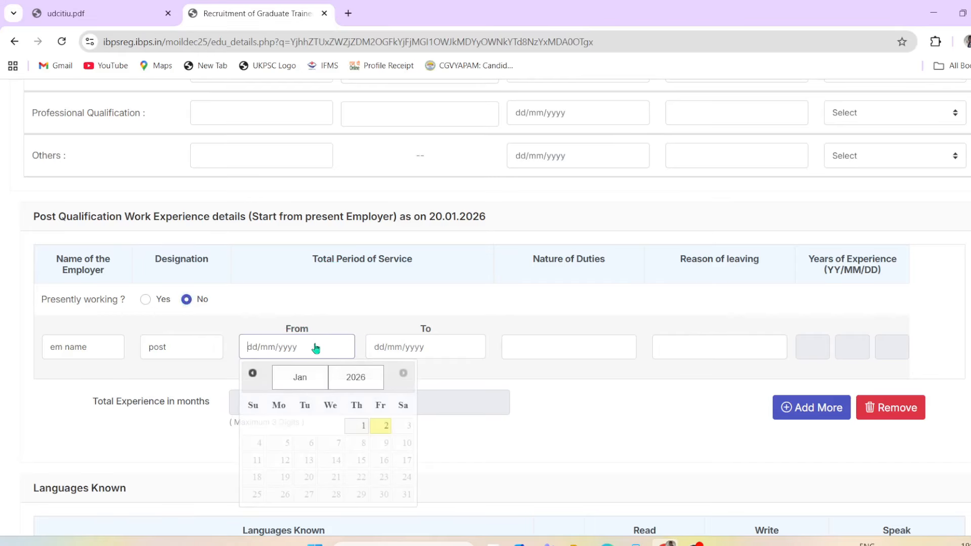
{"action": "left_click", "coordinate": [445, 353]}
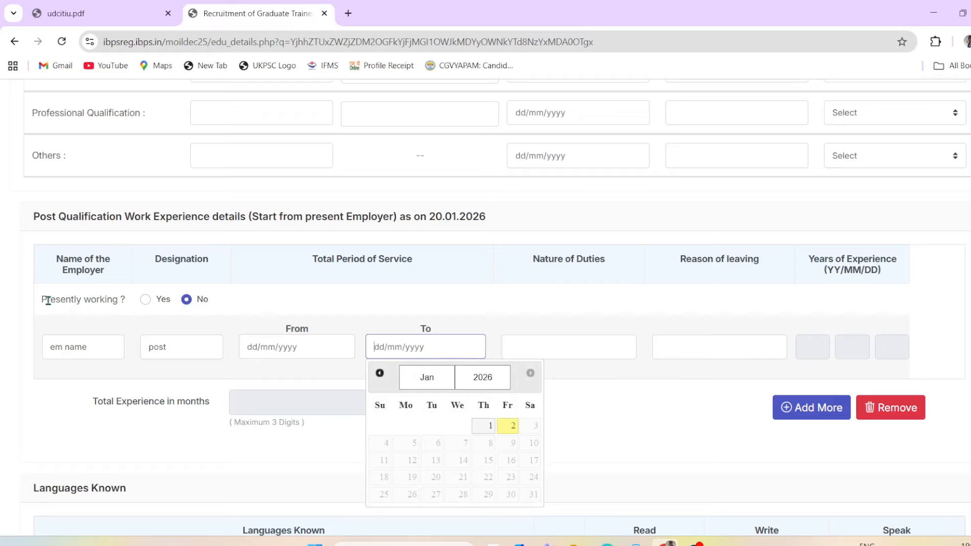
{"action": "left_click", "coordinate": [145, 300]}
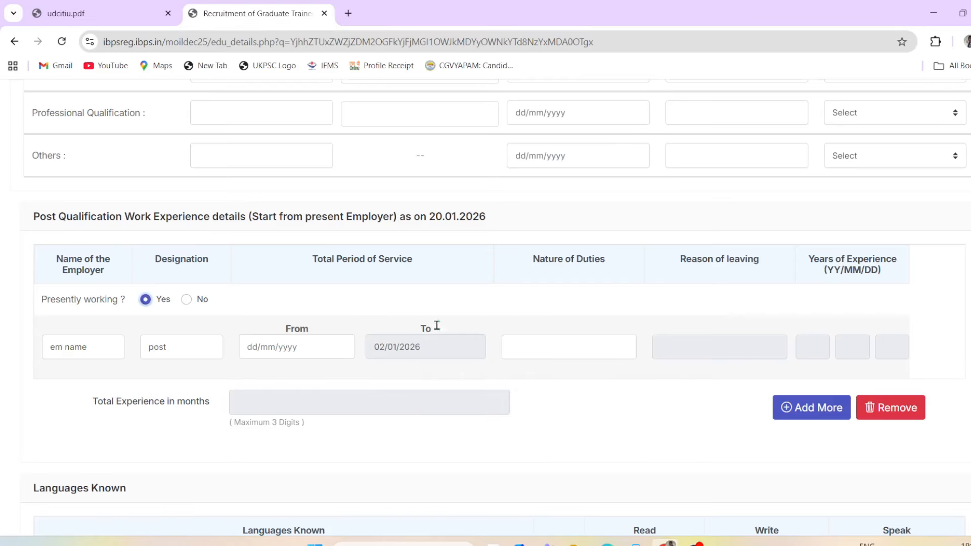
{"action": "left_click", "coordinate": [186, 299]}
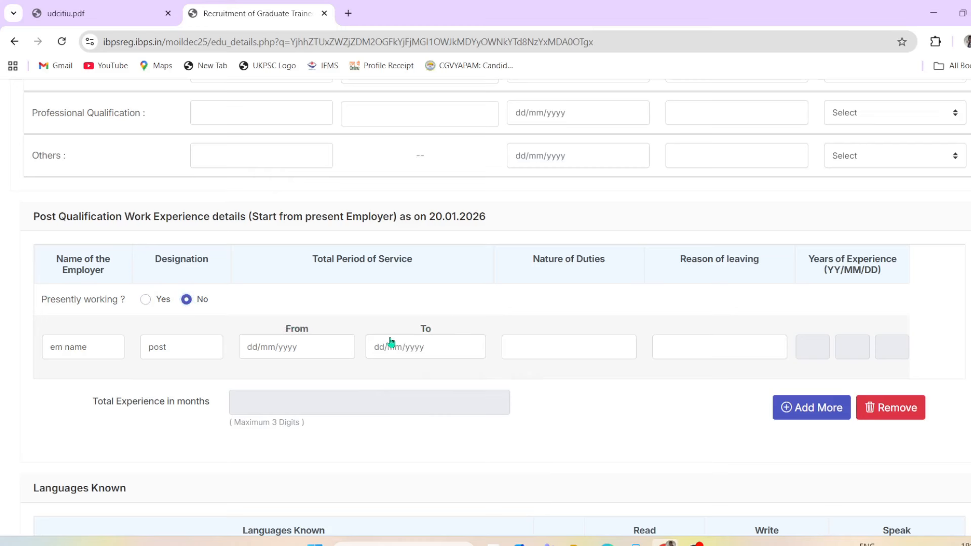
{"action": "left_click", "coordinate": [536, 342]}
{"action": "left_click", "coordinate": [744, 302]}
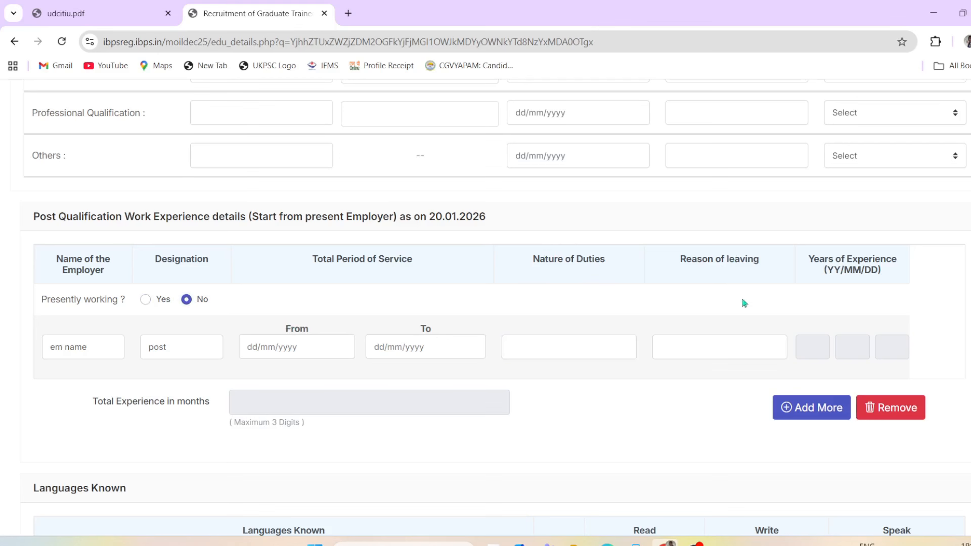
{"action": "left_click", "coordinate": [719, 337]}
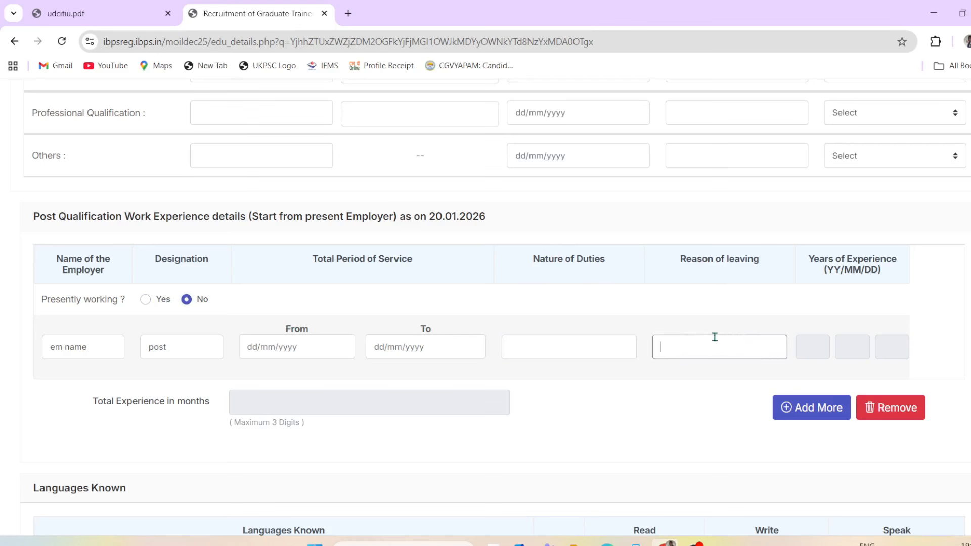
{"action": "left_click", "coordinate": [818, 346]}
Step: Add hindi as the first known language with Read, Write and Speak switched on
{"action": "scroll", "coordinate": [267, 409], "scroll_direction": "down", "scroll_amount": 1}
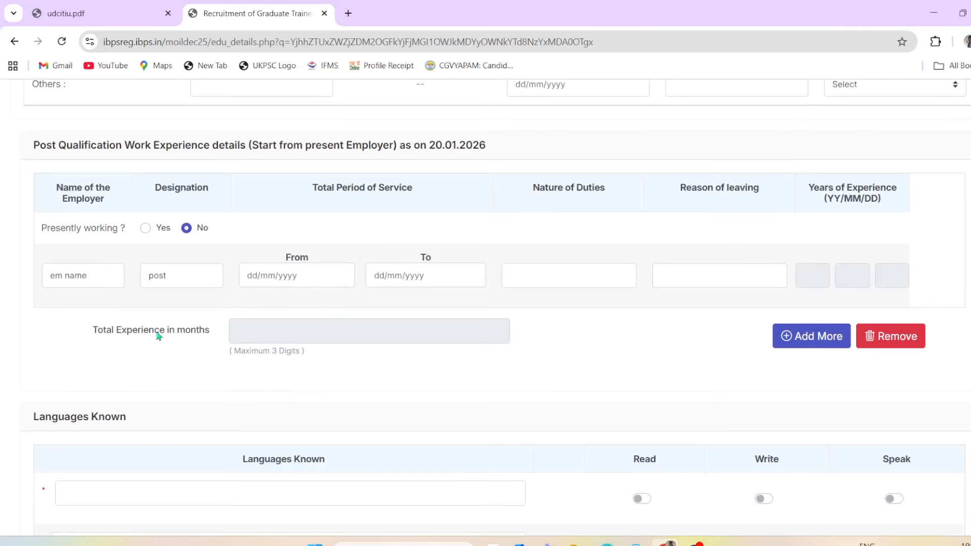
{"action": "scroll", "coordinate": [299, 373], "scroll_direction": "down", "scroll_amount": 2}
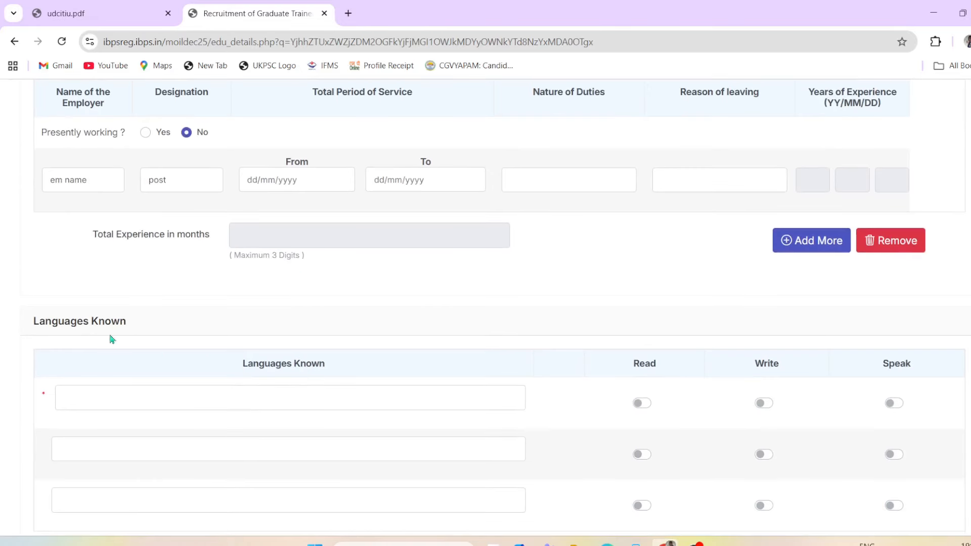
{"action": "scroll", "coordinate": [85, 337], "scroll_direction": "down", "scroll_amount": 1}
{"action": "scroll", "coordinate": [151, 307], "scroll_direction": "down", "scroll_amount": 1}
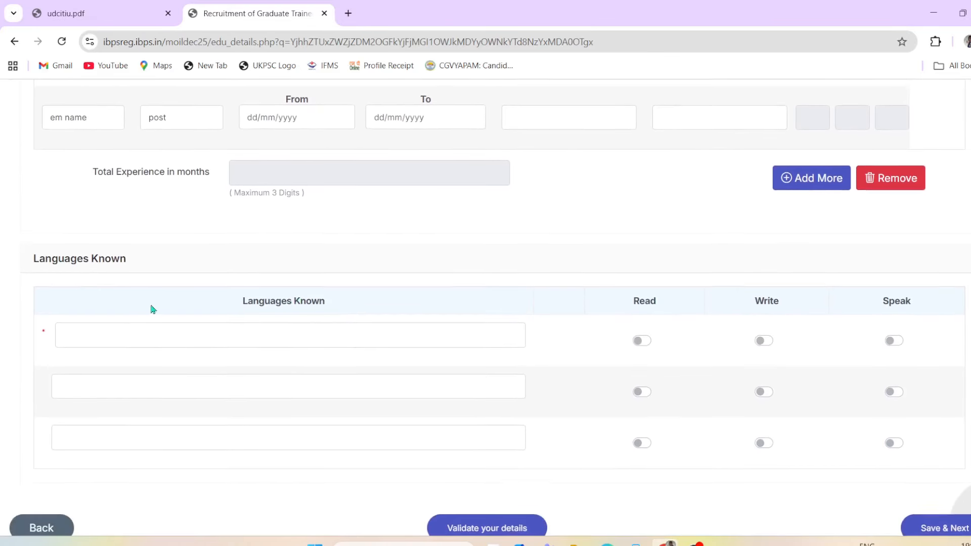
{"action": "left_click", "coordinate": [242, 321]}
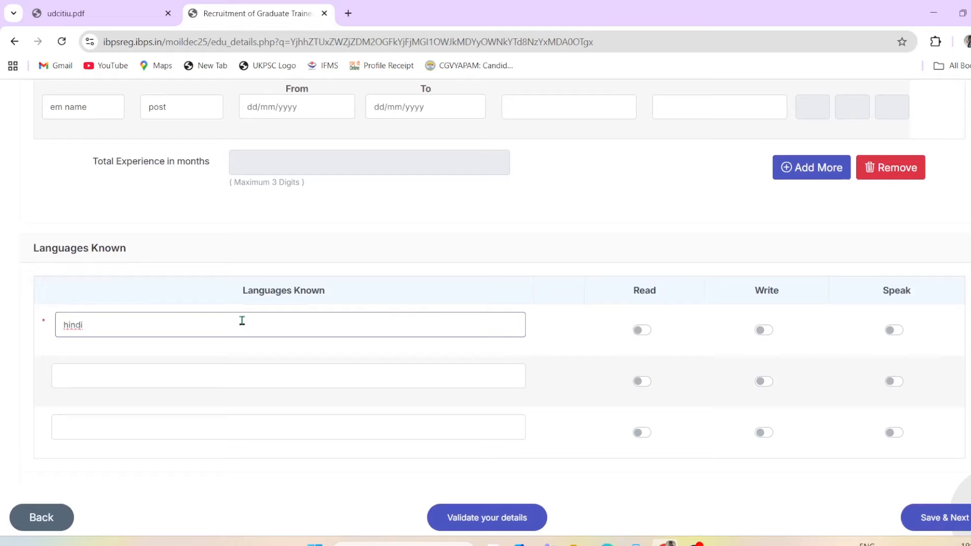
{"action": "left_click", "coordinate": [653, 333]}
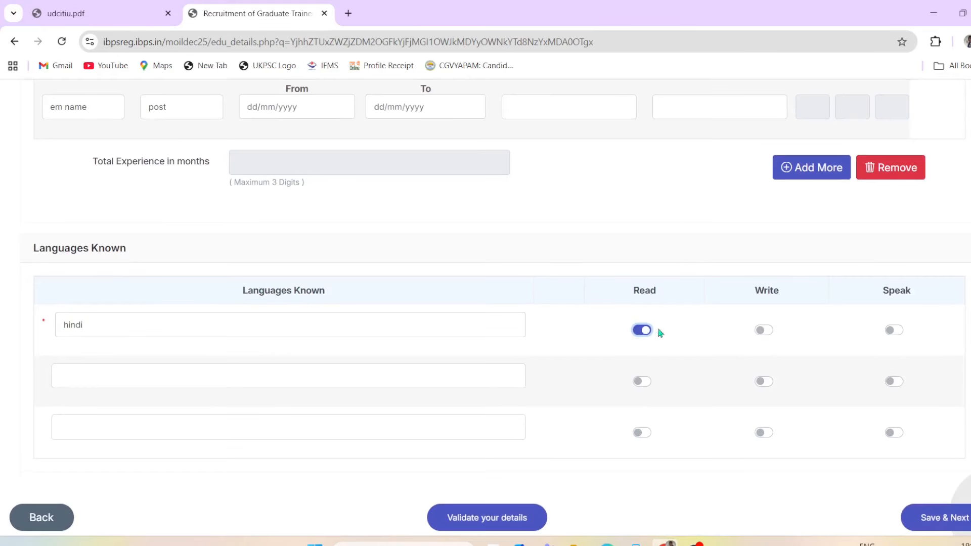
{"action": "left_click", "coordinate": [764, 331]}
{"action": "left_click", "coordinate": [893, 331]}
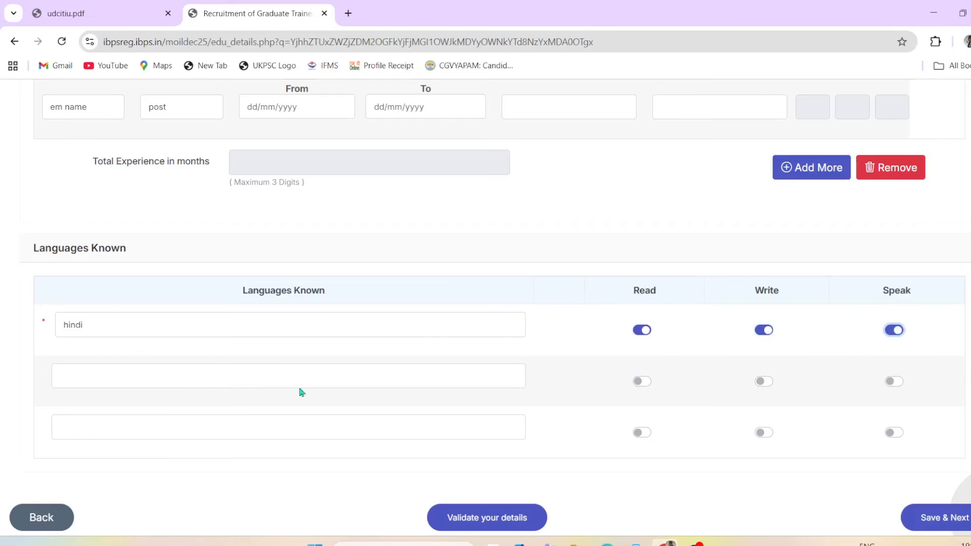
Step: Add english as the second known language with Read, Write and Speak switched on
{"action": "left_click", "coordinate": [167, 379]}
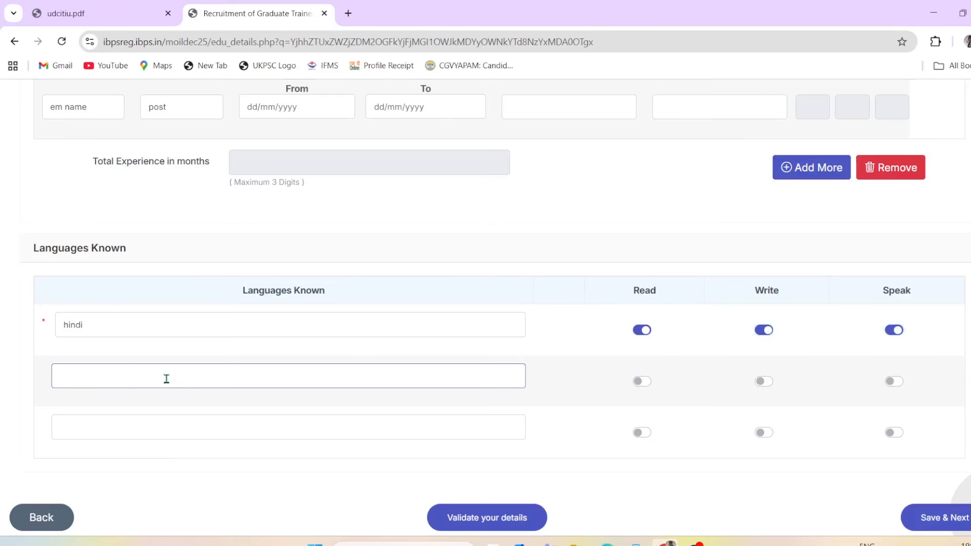
{"action": "type", "text": "english"}
{"action": "left_click", "coordinate": [639, 383]}
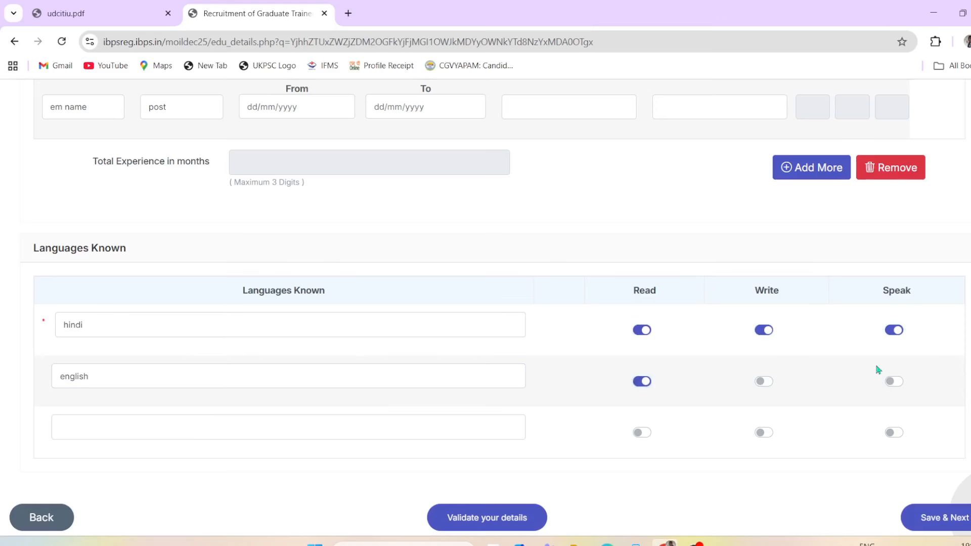
{"action": "left_click", "coordinate": [894, 381]}
{"action": "left_click", "coordinate": [763, 382]}
{"action": "left_click", "coordinate": [148, 431]}
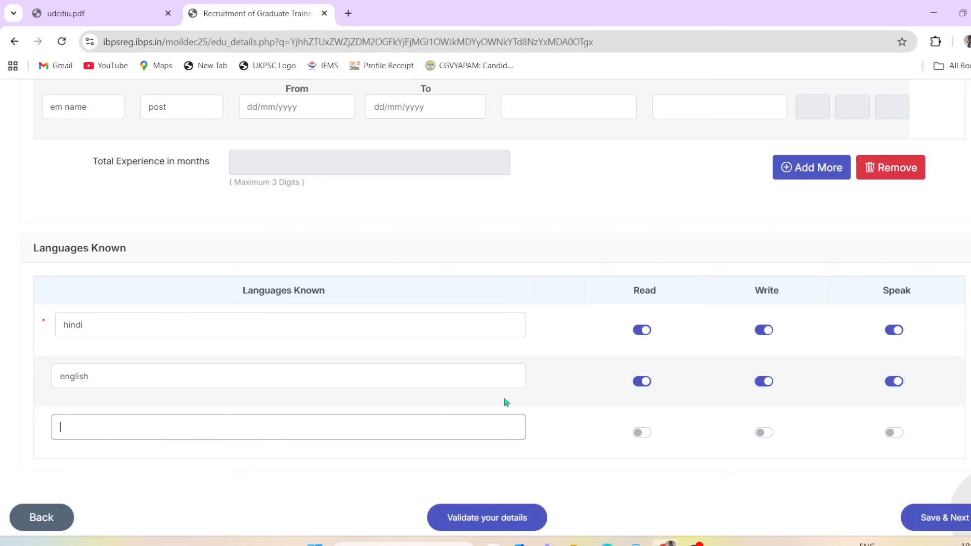
{"action": "scroll", "coordinate": [657, 395], "scroll_direction": "down", "scroll_amount": 1}
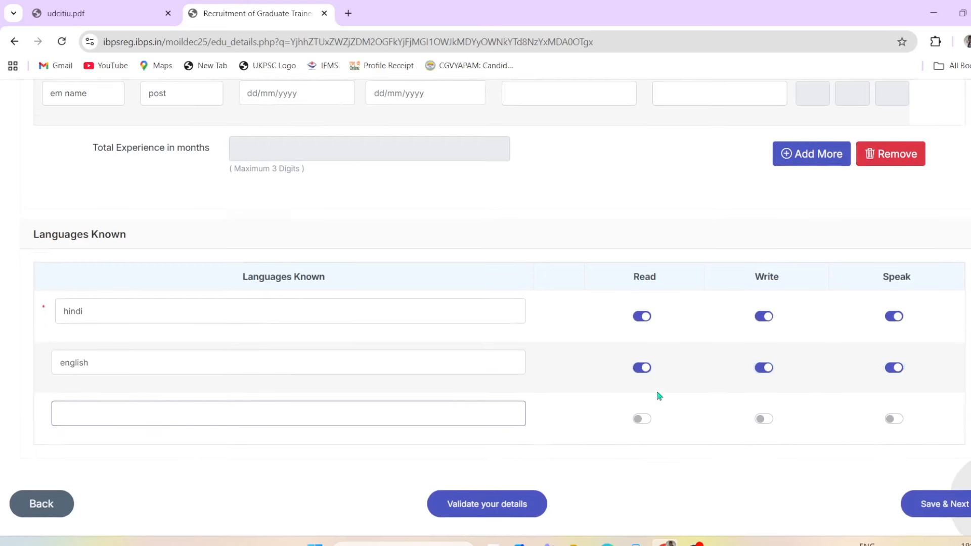
{"action": "left_click", "coordinate": [210, 283]}
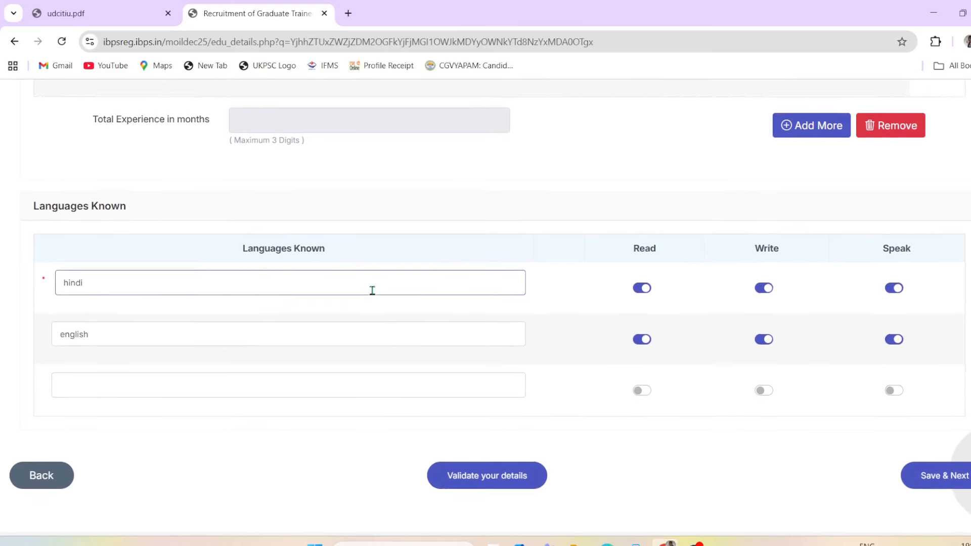
{"action": "scroll", "coordinate": [445, 328], "scroll_direction": "down", "scroll_amount": 1}
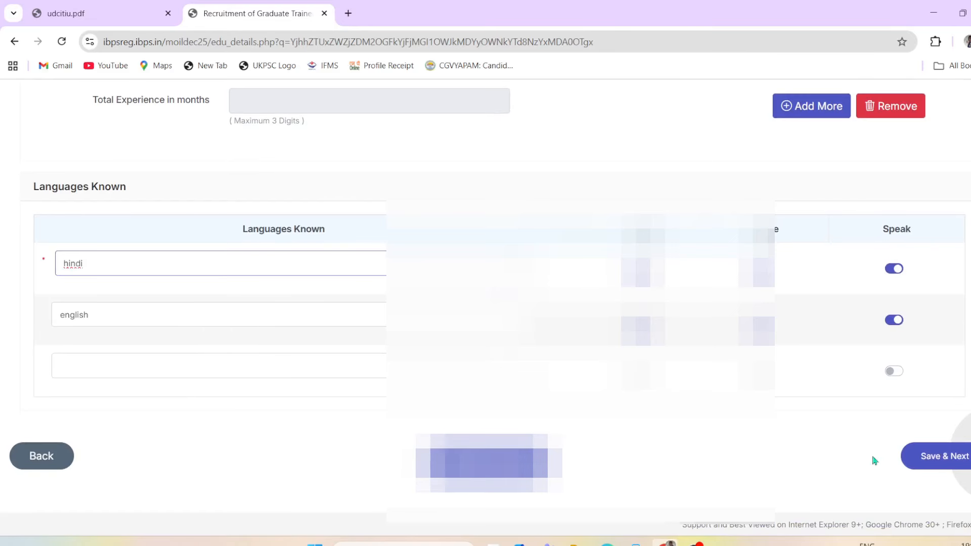
Step: Save & Next to the preview, tick I Agree under Declaration, and Complete Registration
{"action": "left_click", "coordinate": [942, 459]}
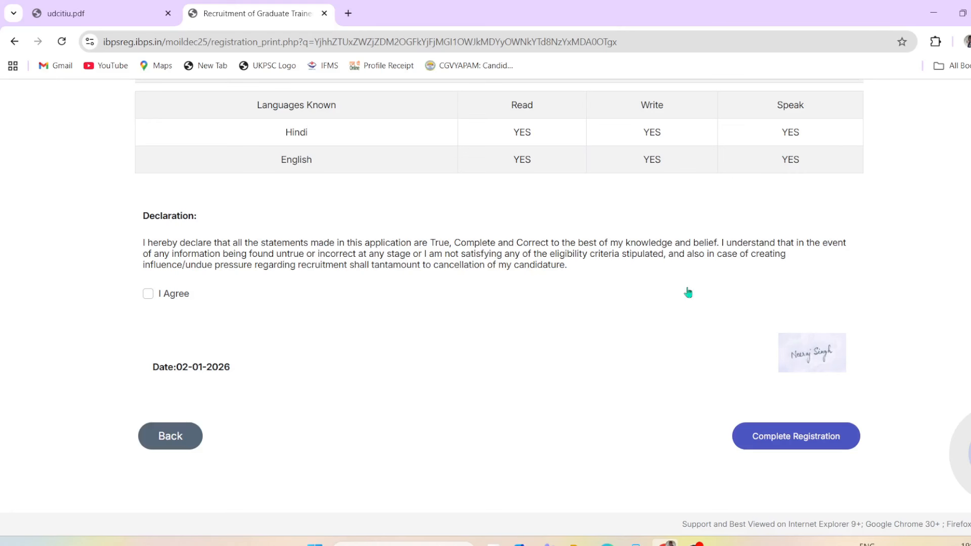
{"action": "left_click", "coordinate": [147, 294]}
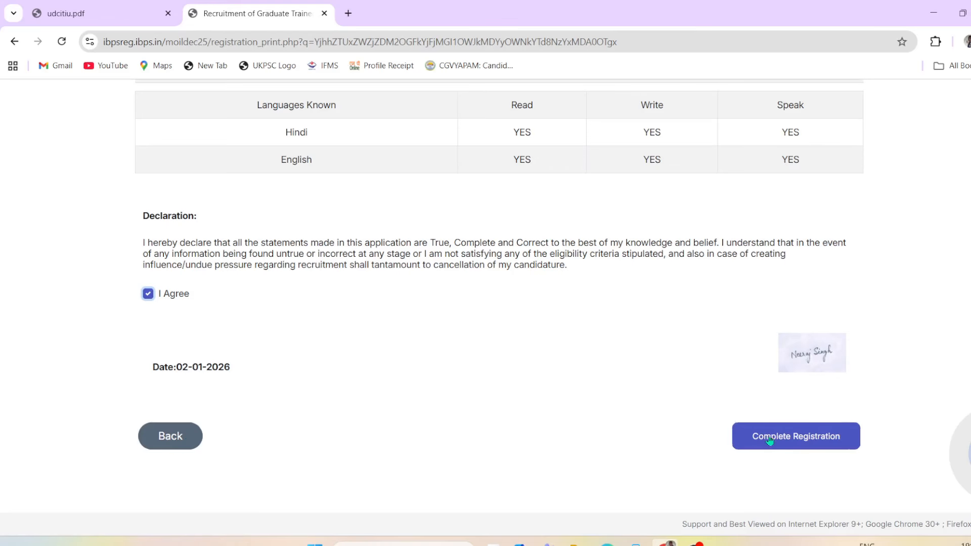
{"action": "left_click", "coordinate": [809, 445]}
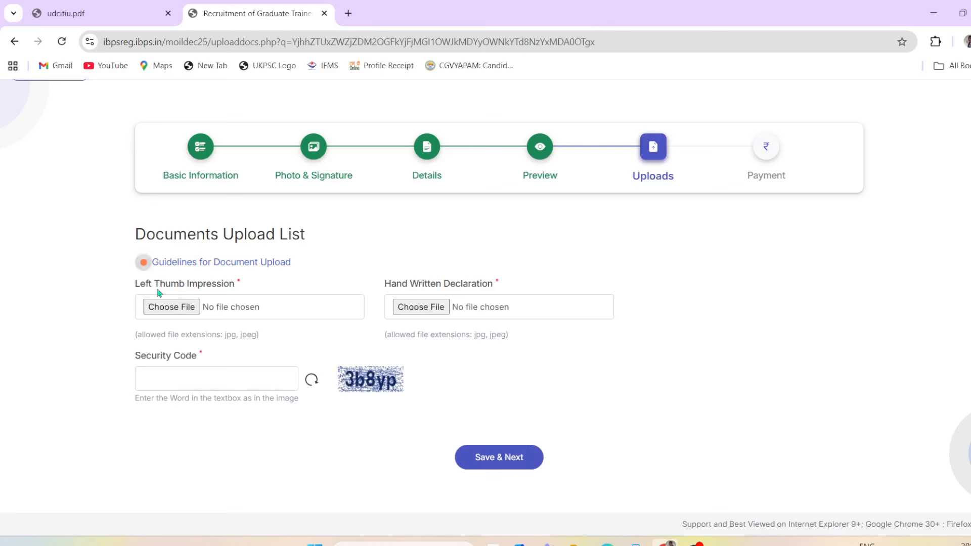
Step: Upload Thumb_Impression.jpg from Pictures as the left thumb impression and accept its preview
{"action": "left_click", "coordinate": [183, 312]}
{"action": "scroll", "coordinate": [289, 183], "scroll_direction": "down", "scroll_amount": 10}
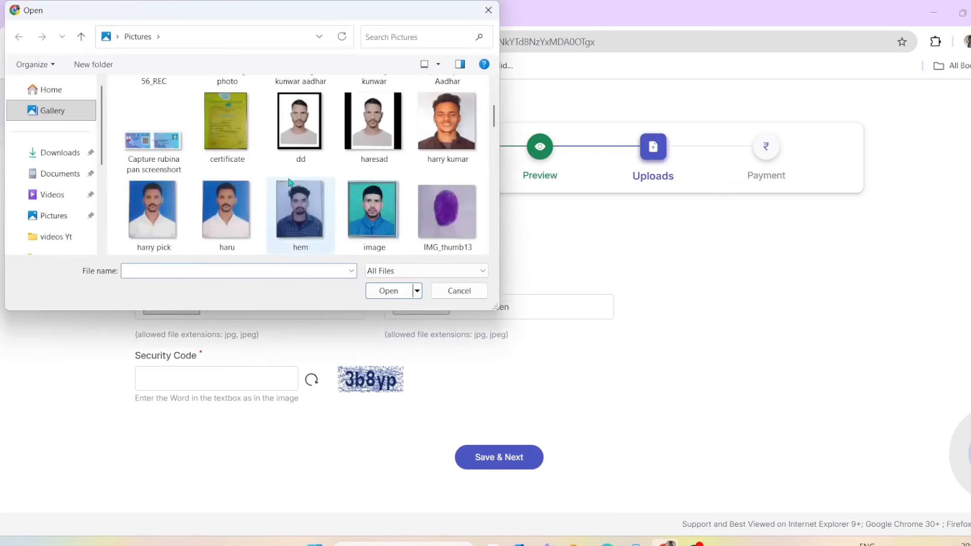
{"action": "scroll", "coordinate": [297, 192], "scroll_direction": "down", "scroll_amount": 10}
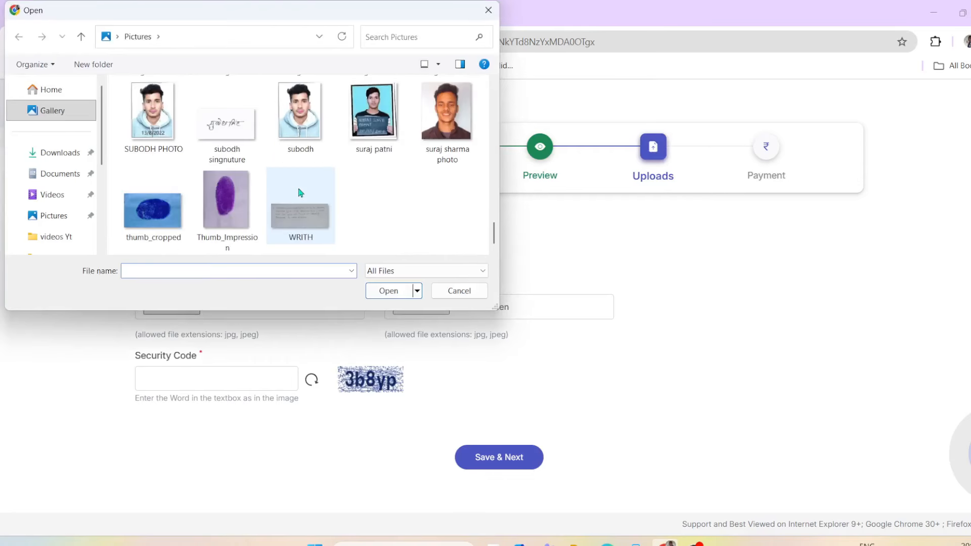
{"action": "left_click", "coordinate": [226, 209]}
{"action": "left_click", "coordinate": [389, 290]}
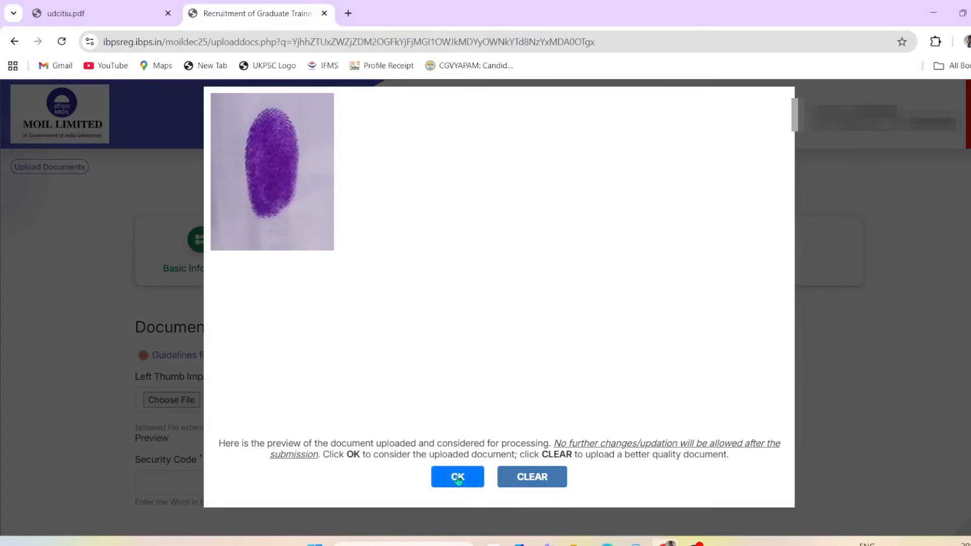
{"action": "left_click", "coordinate": [457, 479]}
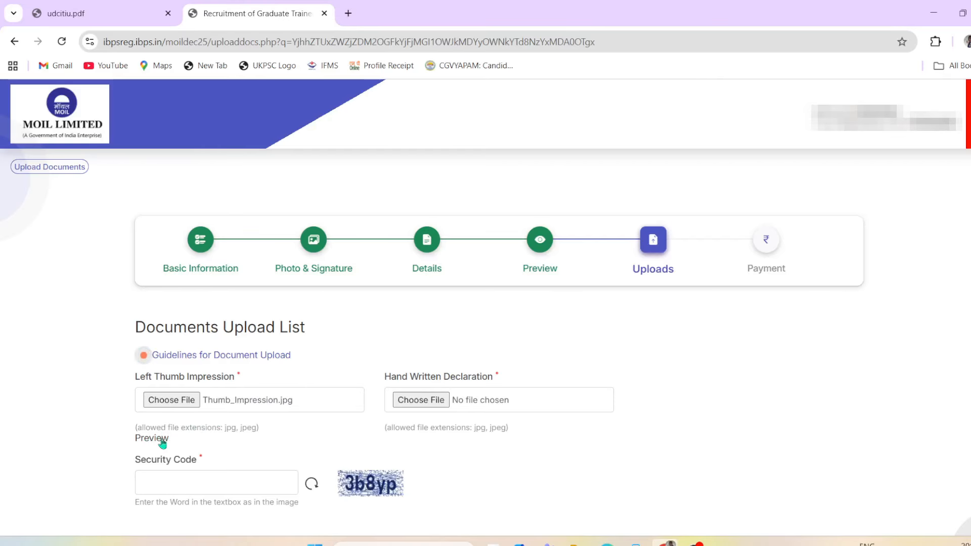
{"action": "left_click_drag", "start_coordinate": [392, 378], "coordinate": [532, 364]}
{"action": "left_click", "coordinate": [599, 492]}
Step: Read the handwritten declaration wording in udcitiu.pdf, then begin choosing the Hand Written Declaration file
{"action": "left_click", "coordinate": [123, 13]}
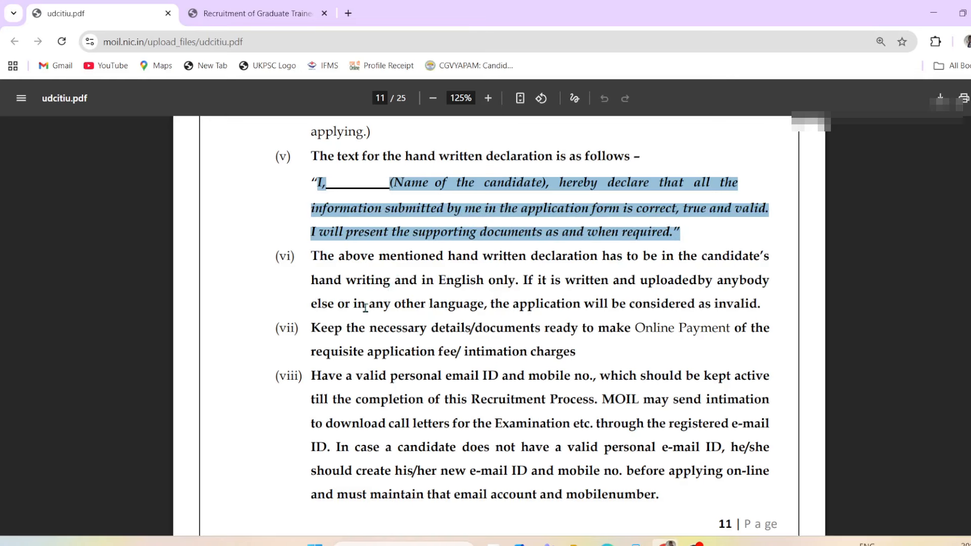
{"action": "left_click", "coordinate": [261, 12]}
{"action": "left_click", "coordinate": [414, 399]}
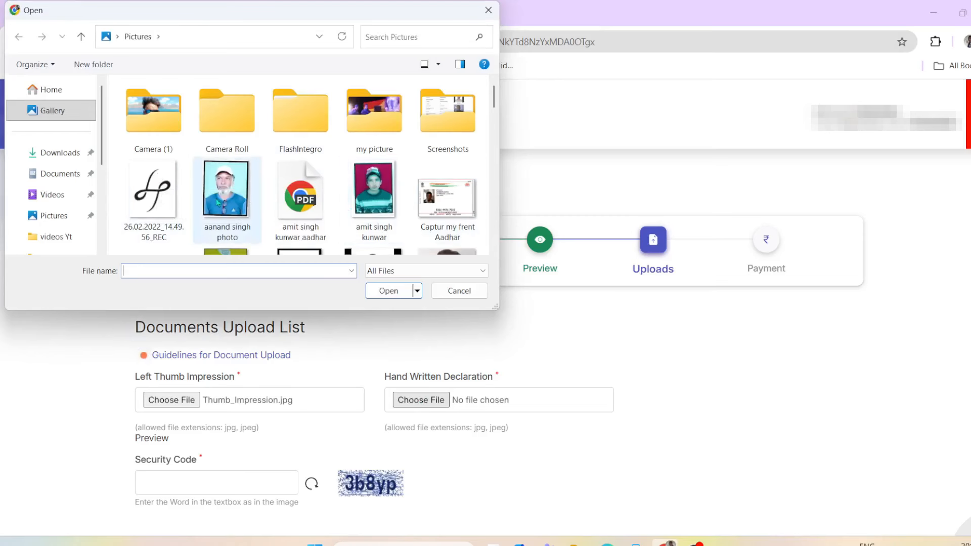
Step: Cancel the declaration file choice, enter the upload security code, and Save & Next
{"action": "scroll", "coordinate": [370, 175], "scroll_direction": "down", "scroll_amount": 10}
{"action": "scroll", "coordinate": [370, 182], "scroll_direction": "down", "scroll_amount": 5}
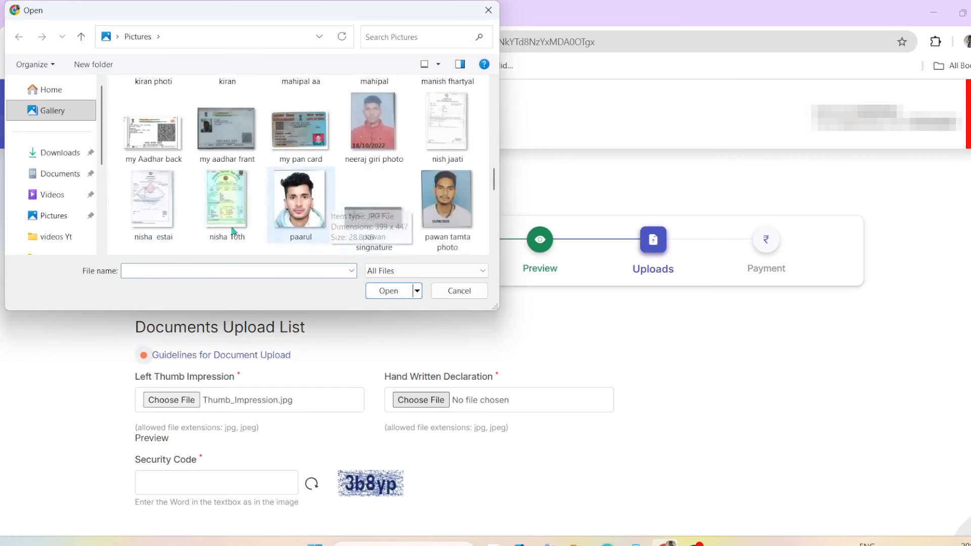
{"action": "left_click", "coordinate": [460, 290]}
{"action": "left_click", "coordinate": [192, 486]}
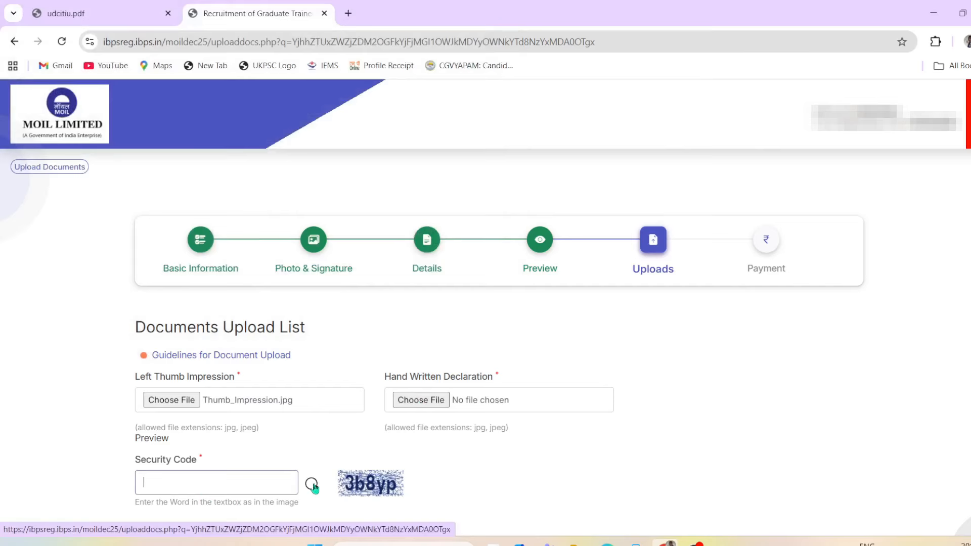
{"action": "type", "text": "*$"}
{"action": "scroll", "coordinate": [394, 464], "scroll_direction": "down", "scroll_amount": 2}
{"action": "key", "text": "BackSpace"}
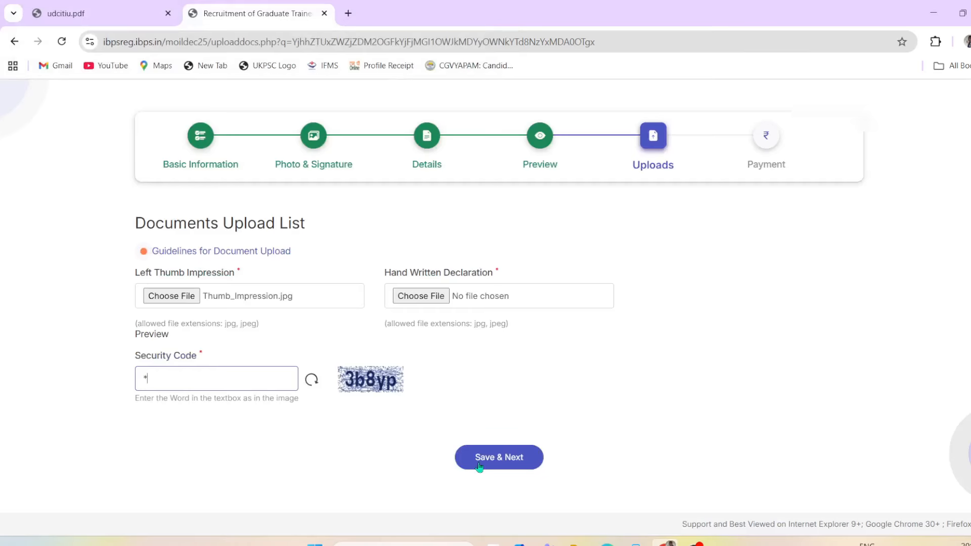
{"action": "left_click", "coordinate": [527, 466]}
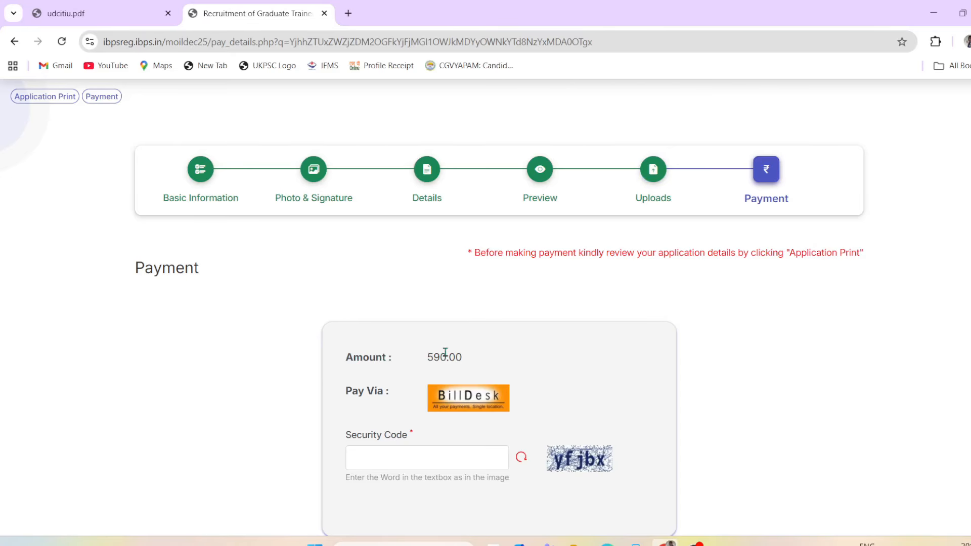
Step: On the 590.00 application fee page, start entering the payment security code
{"action": "scroll", "coordinate": [445, 353], "scroll_direction": "down", "scroll_amount": 2}
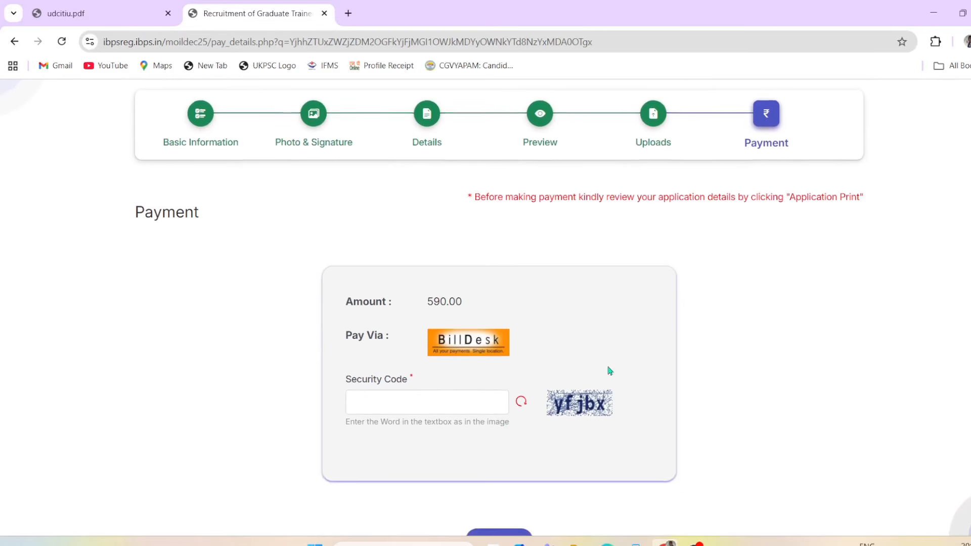
{"action": "left_click", "coordinate": [405, 402]}
{"action": "scroll", "coordinate": [501, 418], "scroll_direction": "down", "scroll_amount": 3}
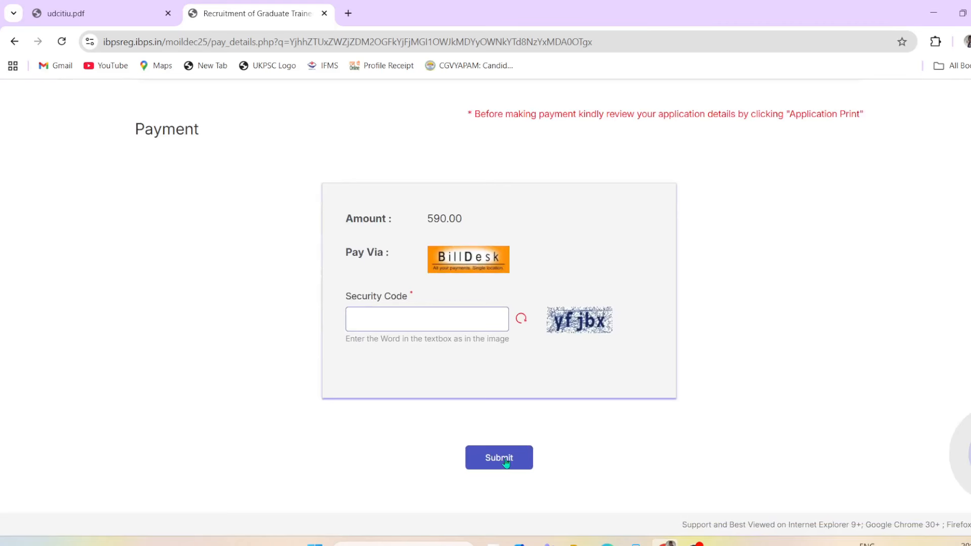